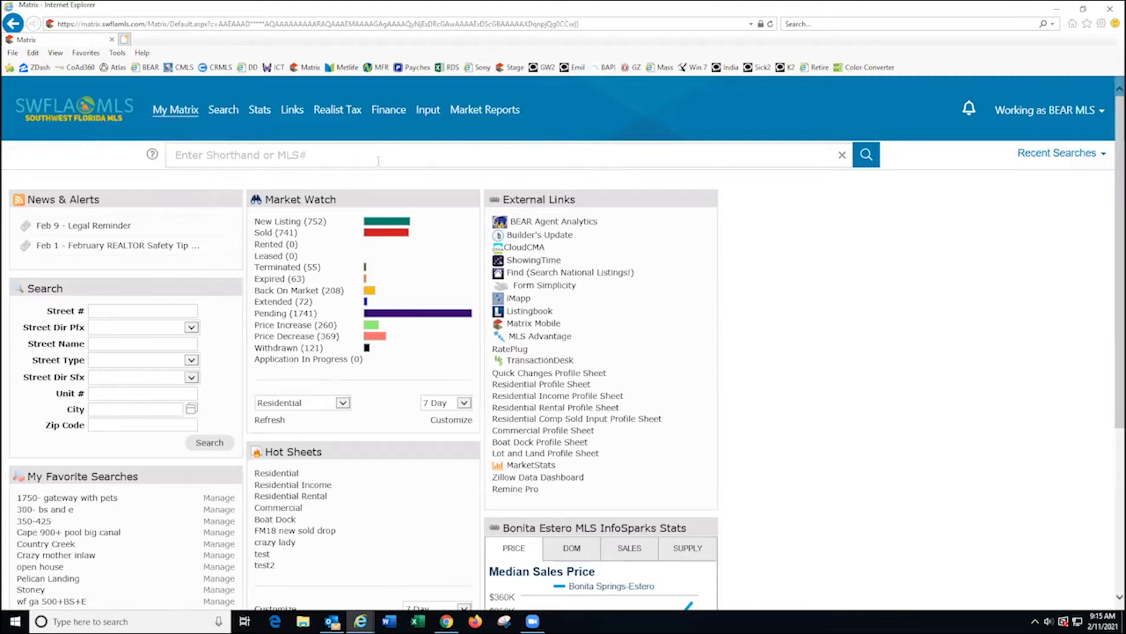
- Open Realist Tax and search for properties whose address starts with "bernwood"
click(338, 117)
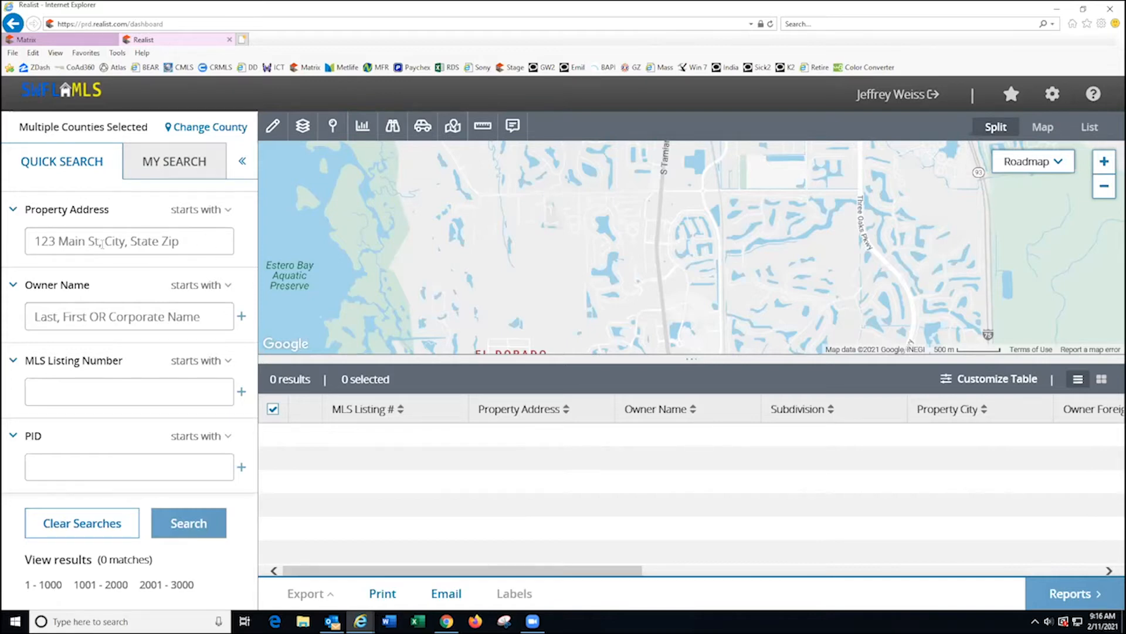
click(102, 244)
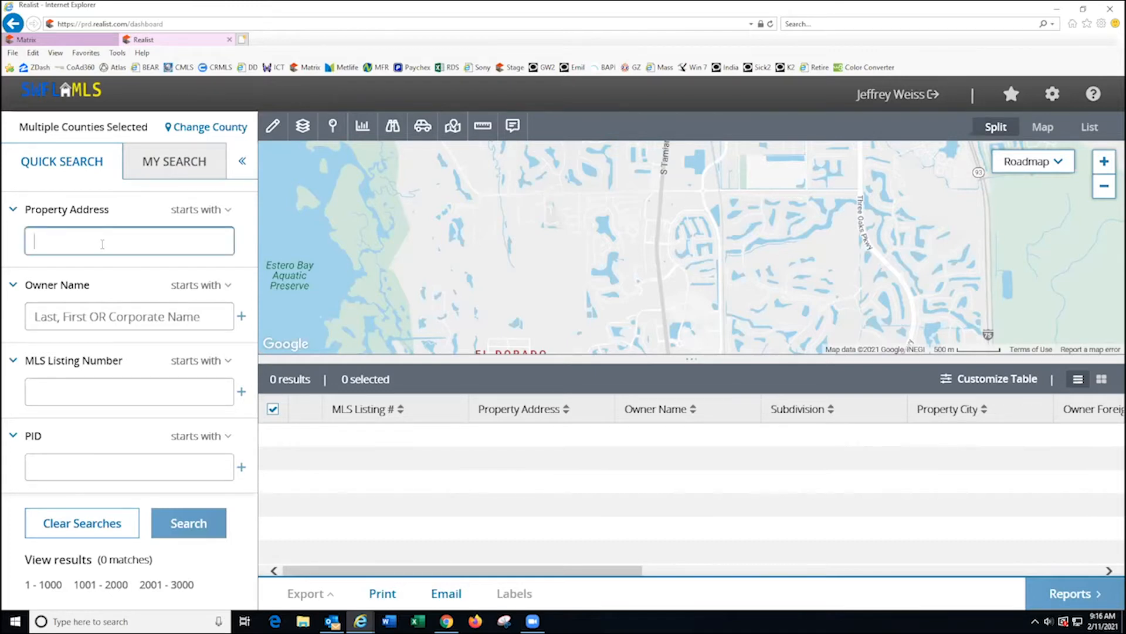
text(pem)
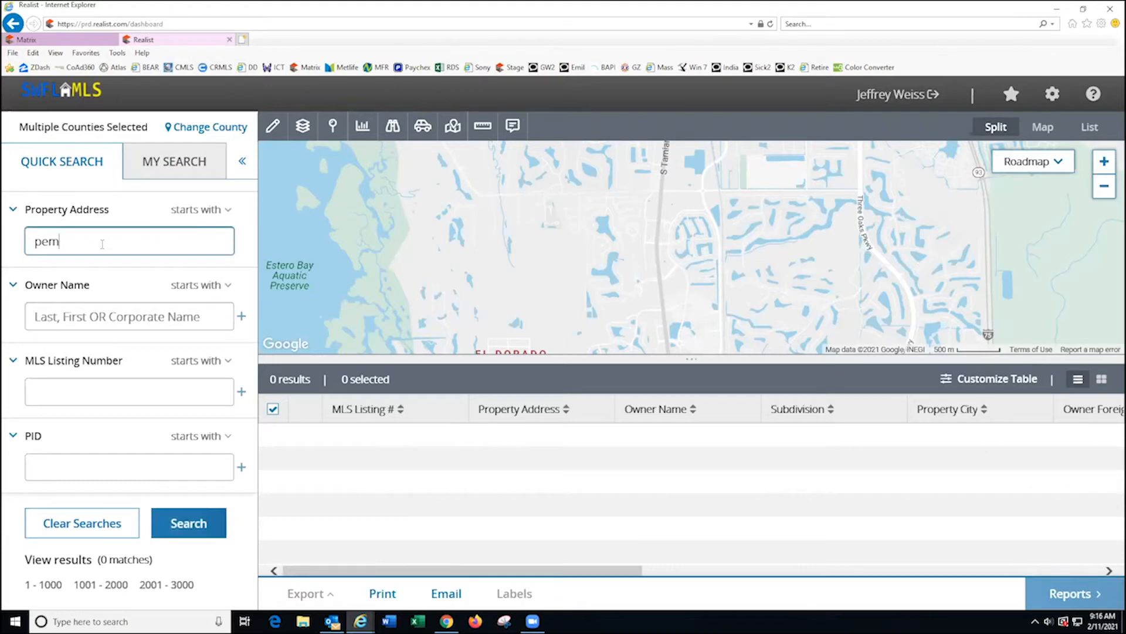
key(BackSpace)
key(BackSpace)
key(BackSpace)
text(bernwood)
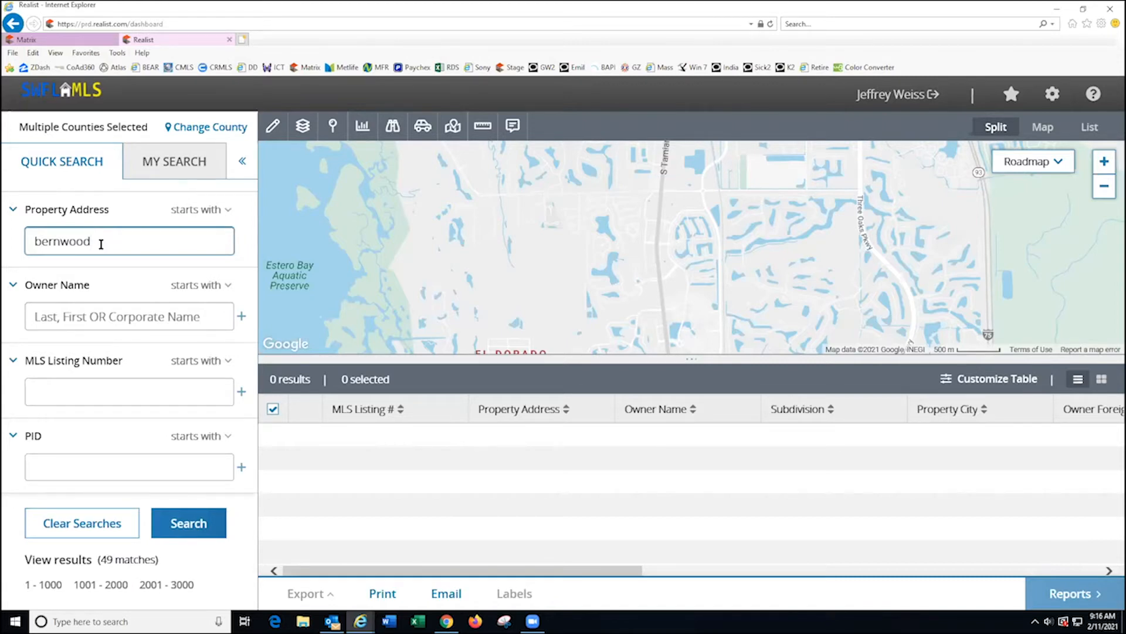
click(199, 528)
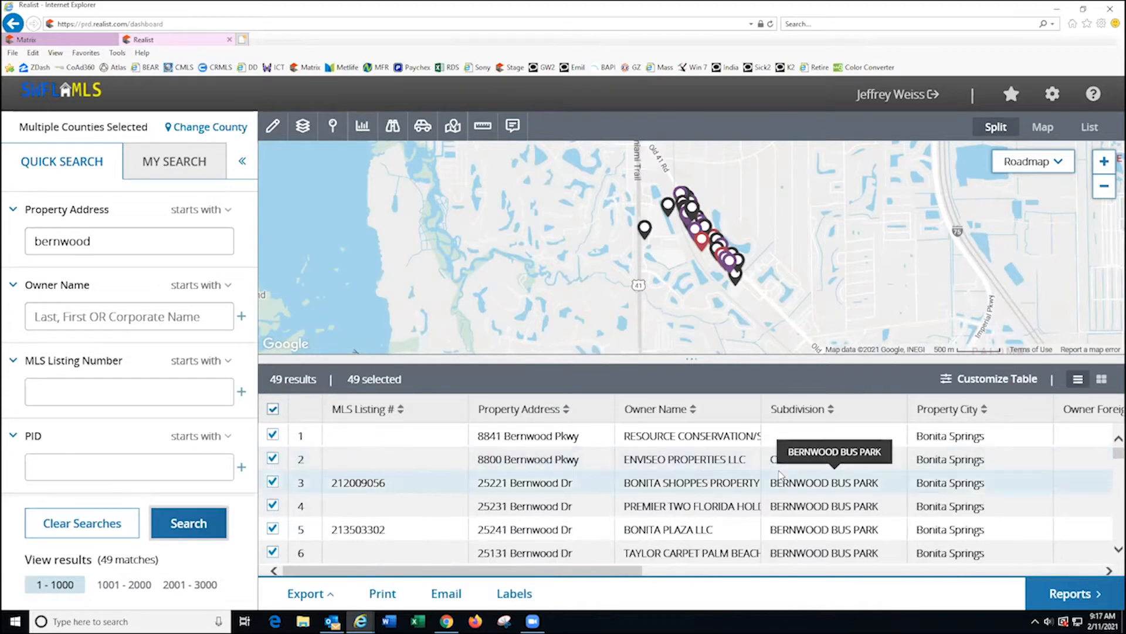
- Look through the listed properties' addresses, owner names and subdivisions, and return to the start of the results
scroll(780, 472, down, 1)
scroll(780, 474, down, 2)
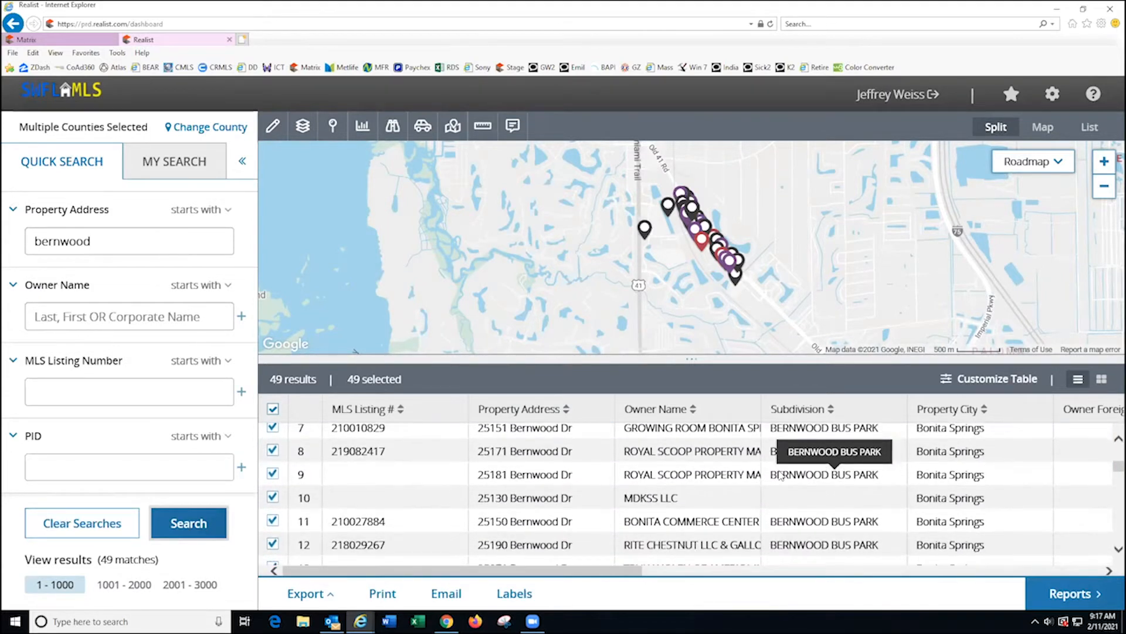
scroll(780, 474, up, 2)
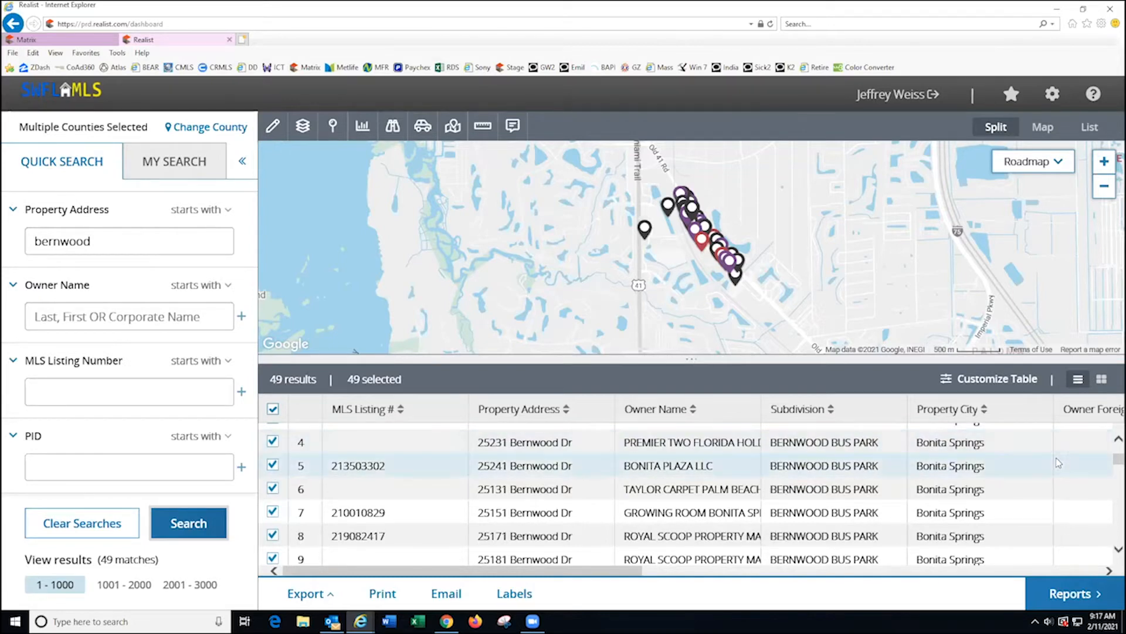
scroll(1036, 474, down, 3)
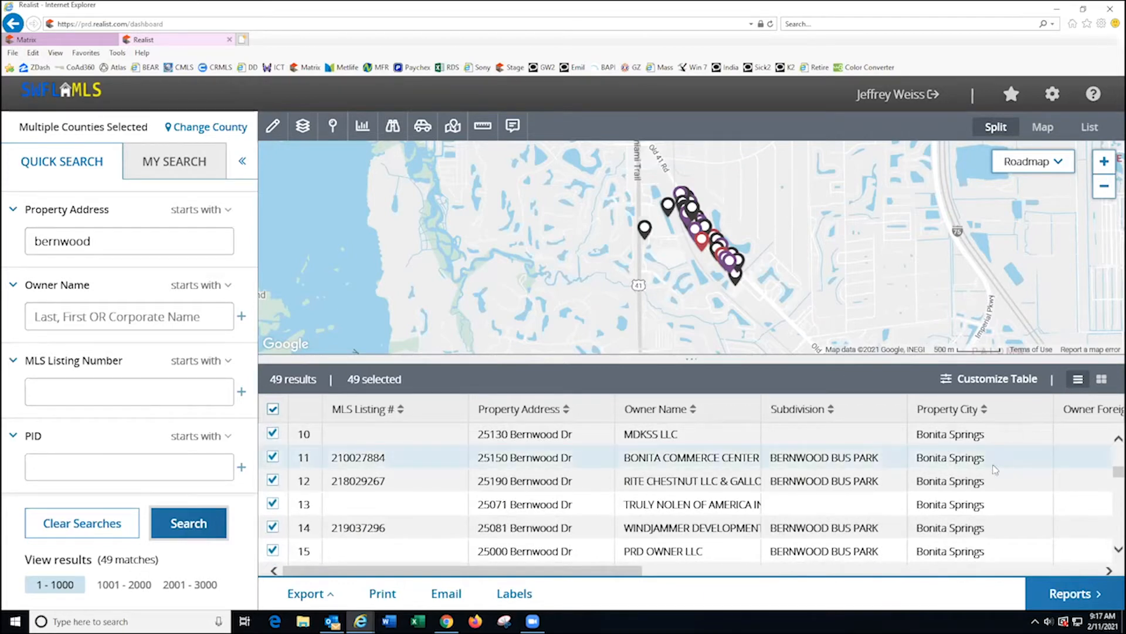
scroll(973, 469, down, 2)
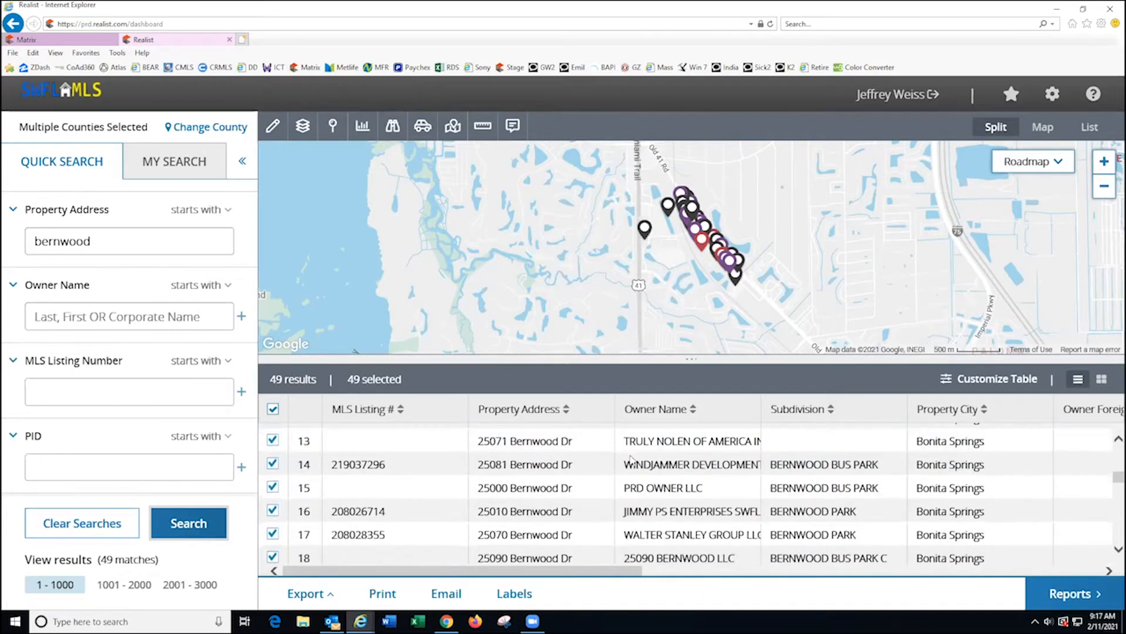
scroll(622, 467, up, 2)
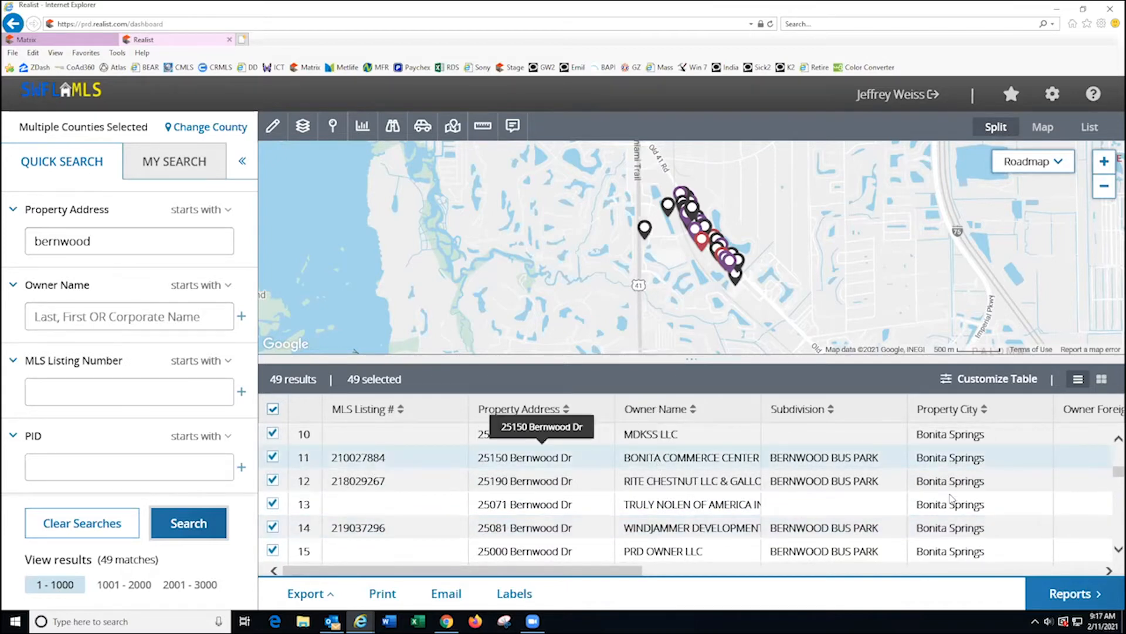
scroll(651, 470, up, 2)
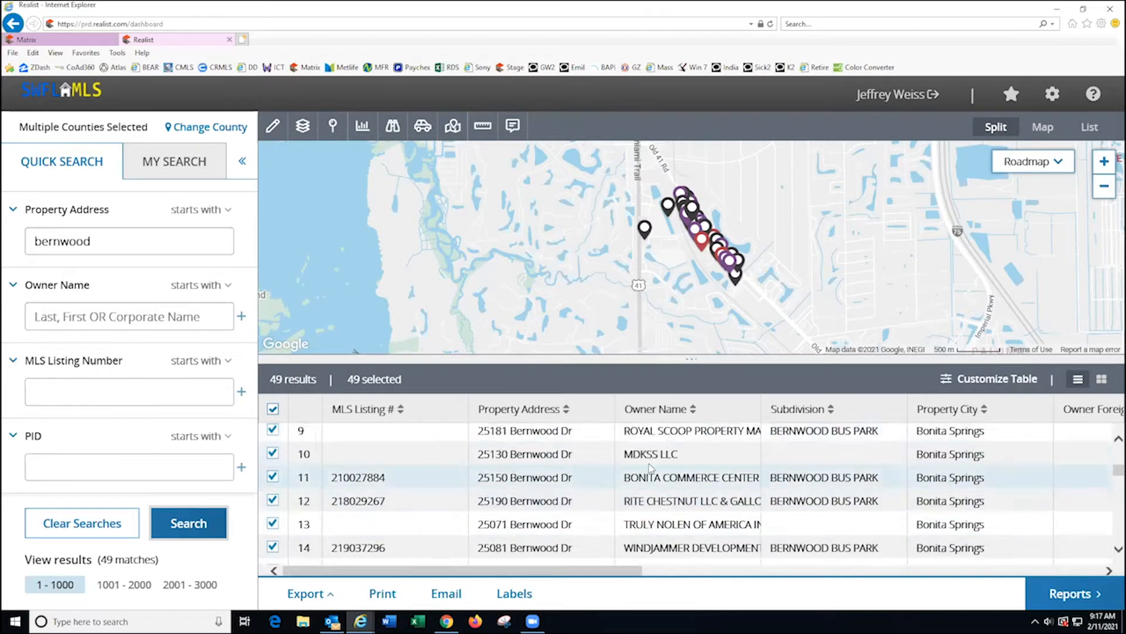
scroll(650, 467, up, 1)
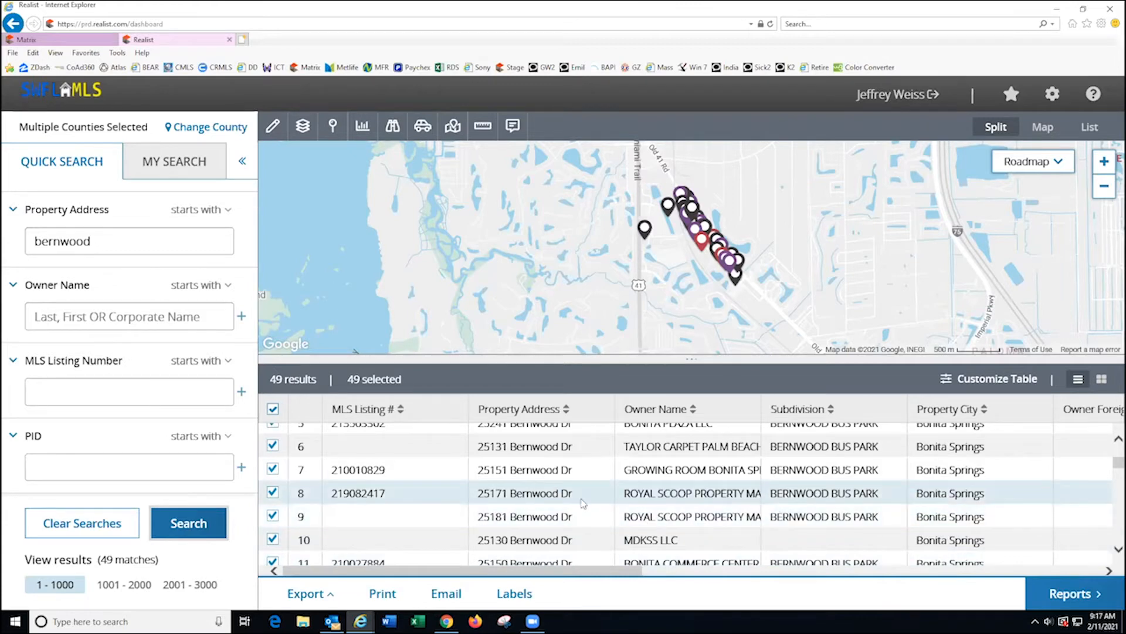
scroll(596, 519, down, 2)
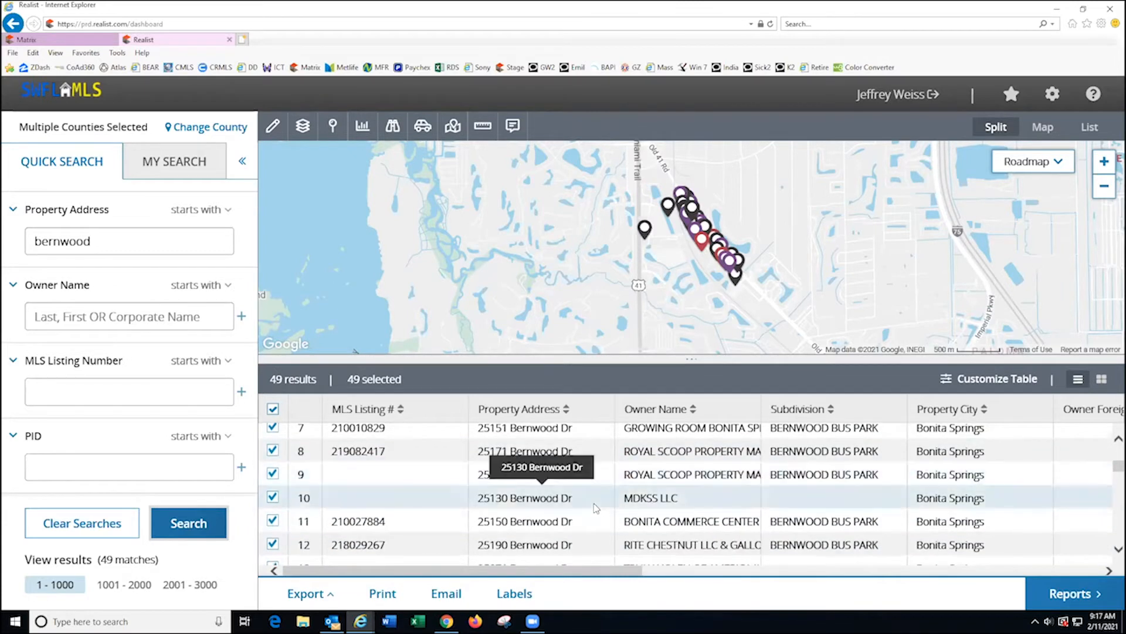
scroll(596, 508, down, 1)
scroll(600, 483, down, 1)
scroll(598, 483, down, 6)
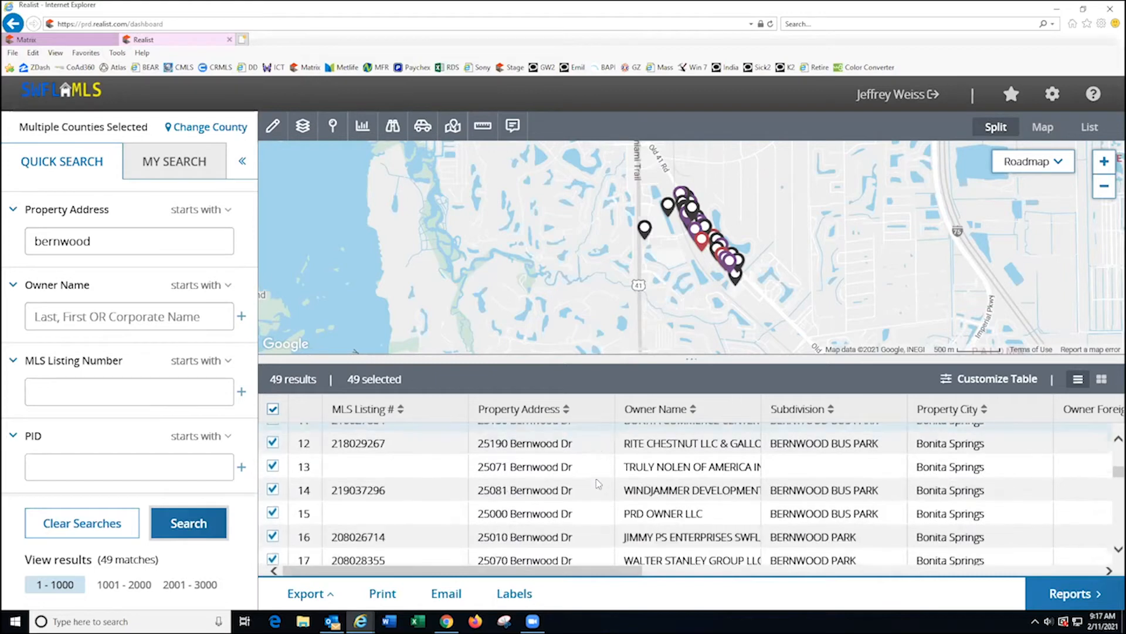
scroll(599, 483, down, 2)
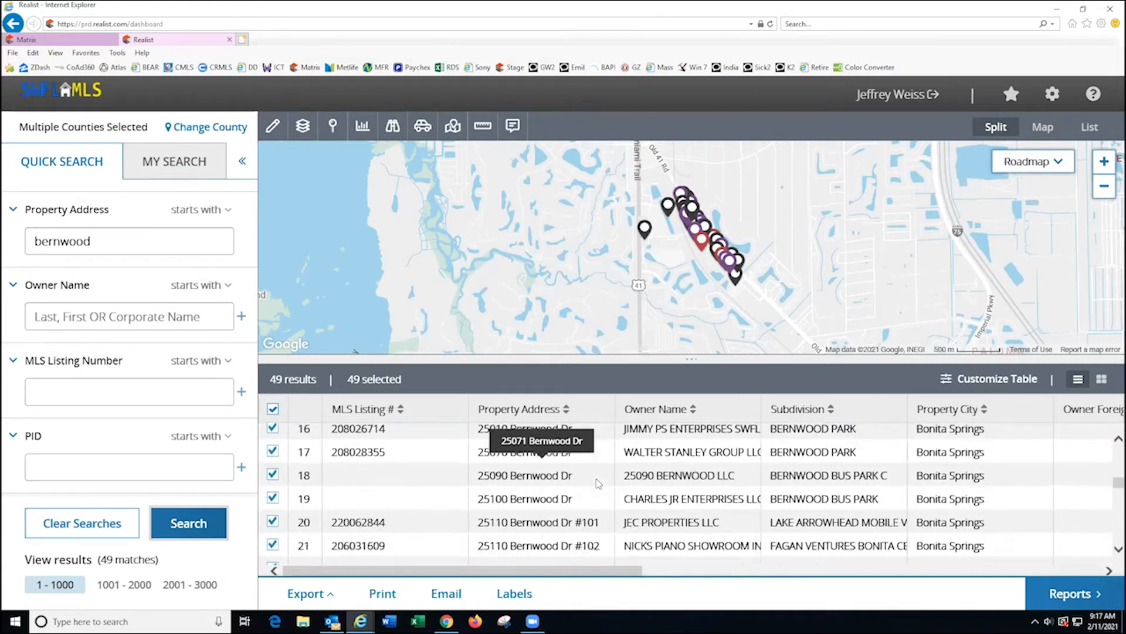
scroll(599, 483, up, 9)
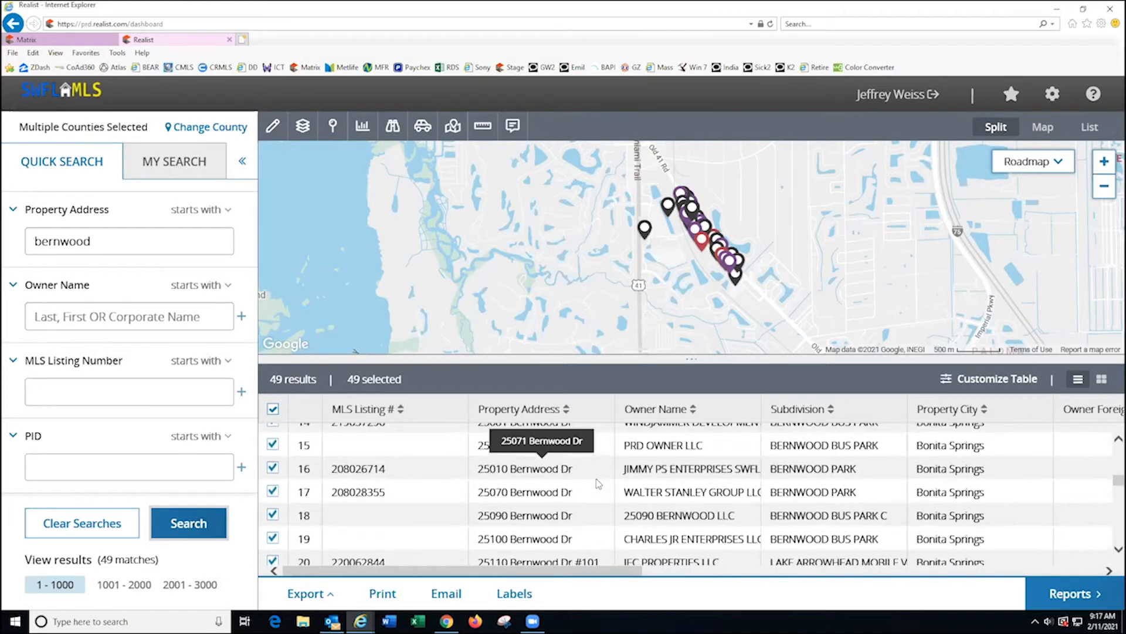
scroll(598, 483, up, 7)
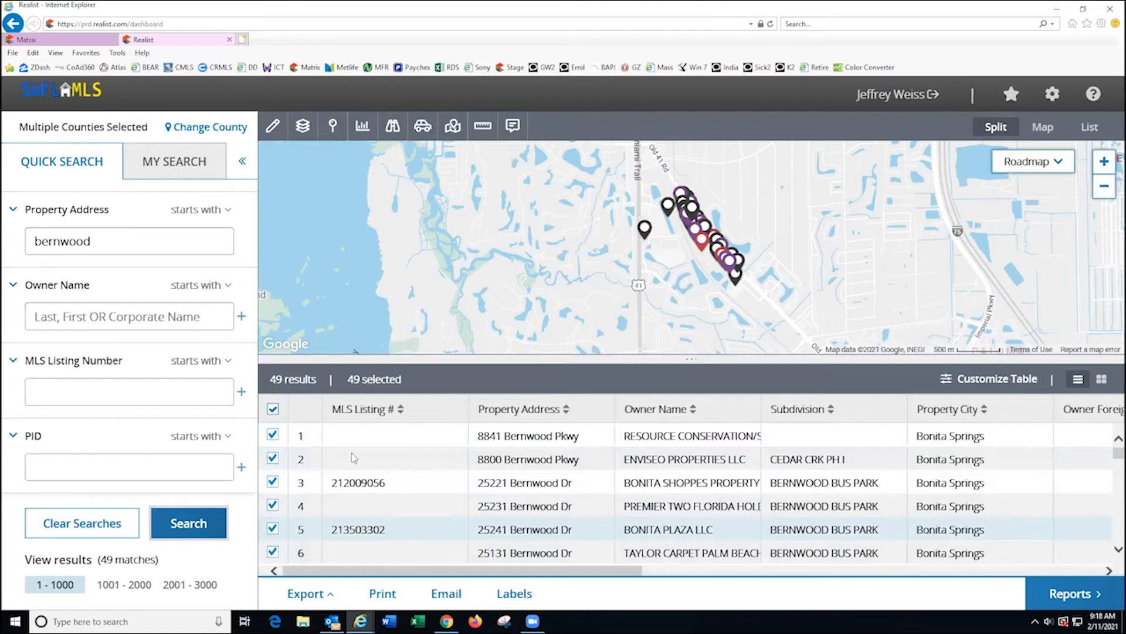
- Create mailing labels for the selected properties with Show Current Owner and Eliminate Duplicate Labels enabled
click(514, 597)
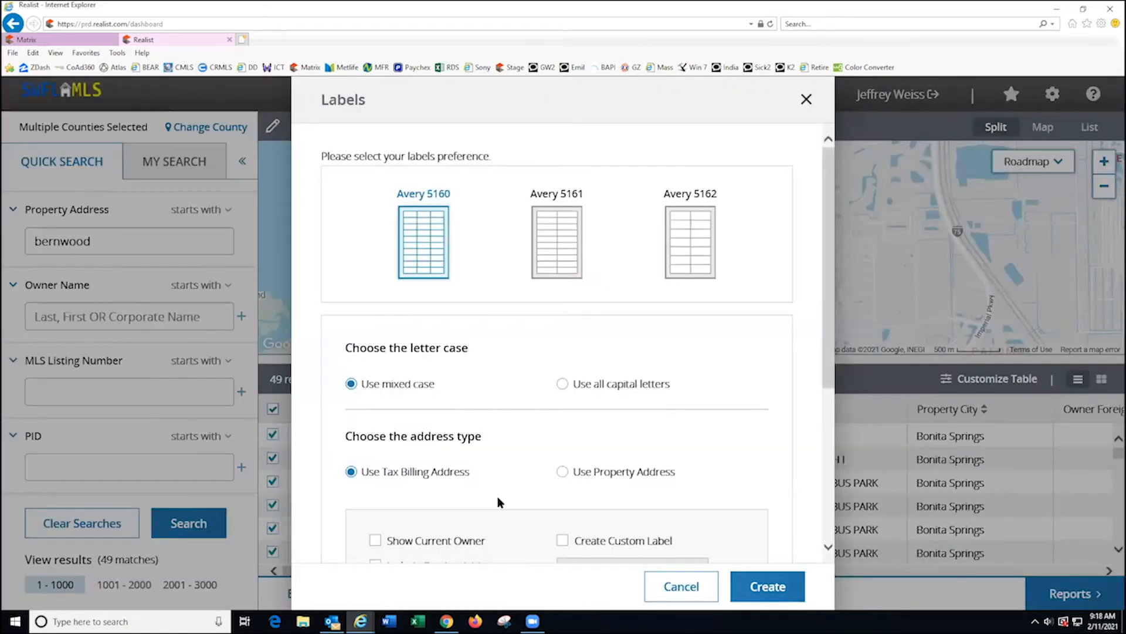
scroll(515, 463, down, 2)
scroll(515, 459, down, 1)
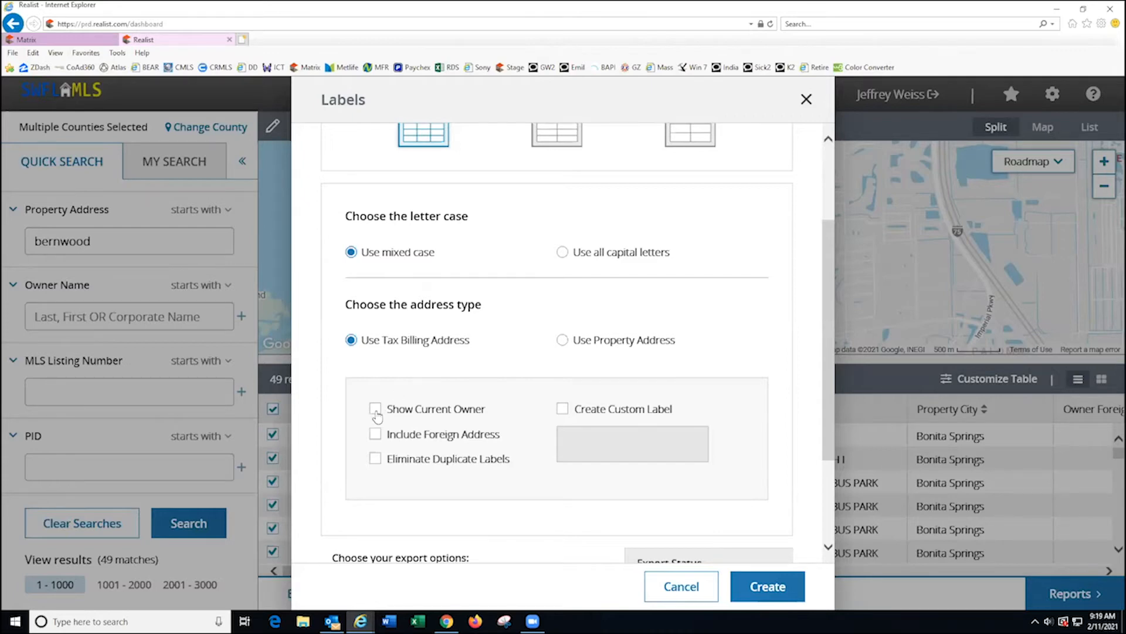
click(376, 408)
click(377, 462)
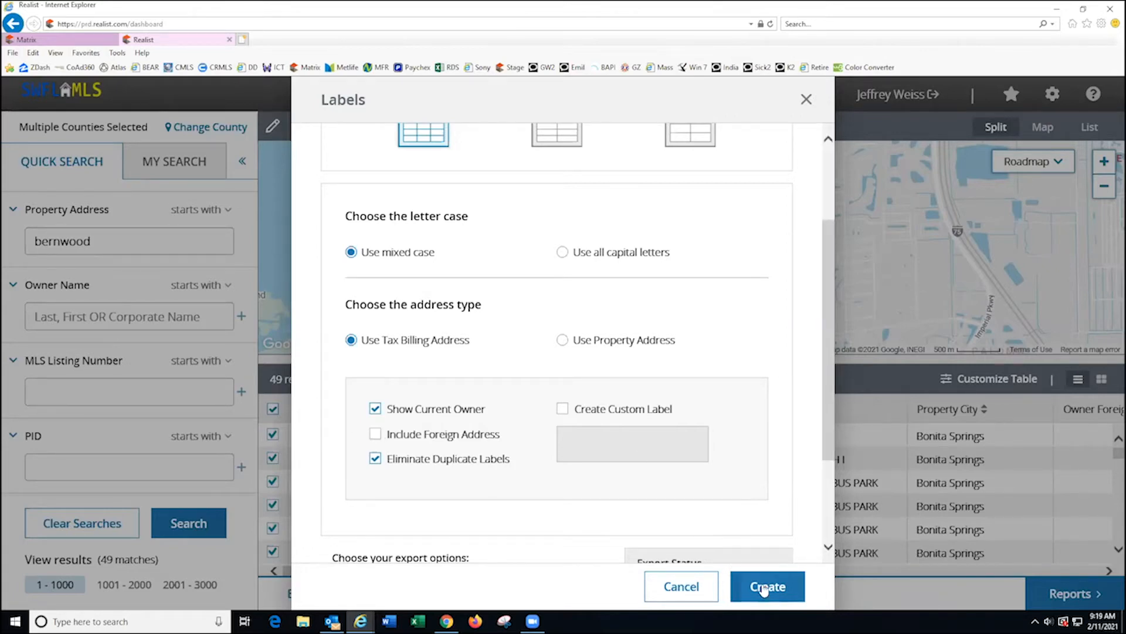
click(772, 590)
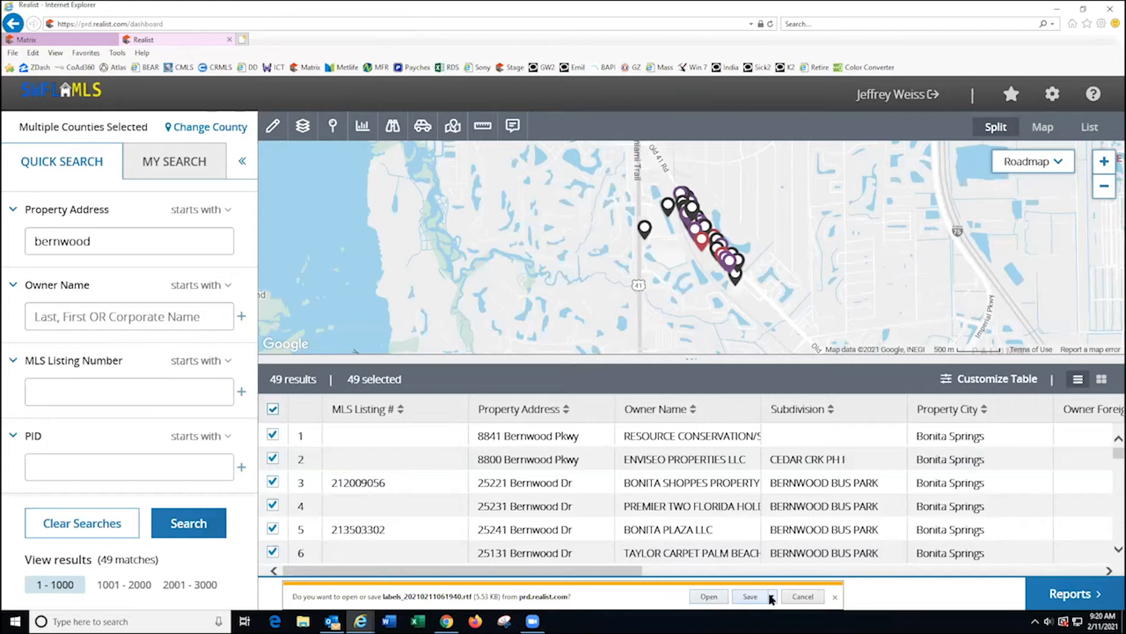
- Open the generated labels file in Word, allowing the program to run, and review both label pages at 120% zoom
click(709, 596)
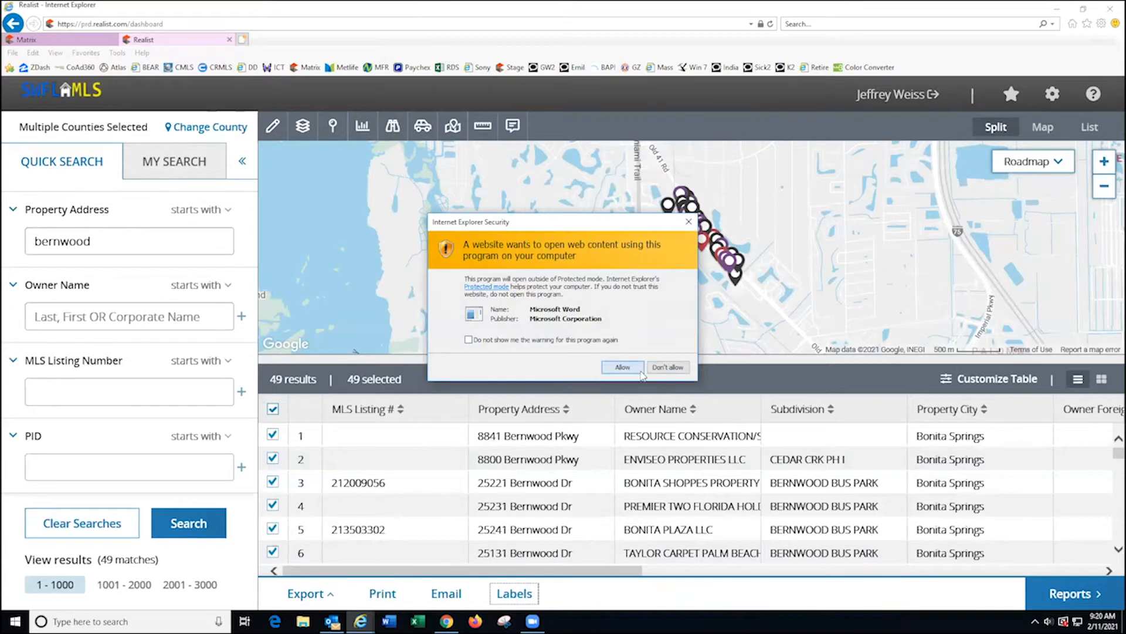
click(622, 367)
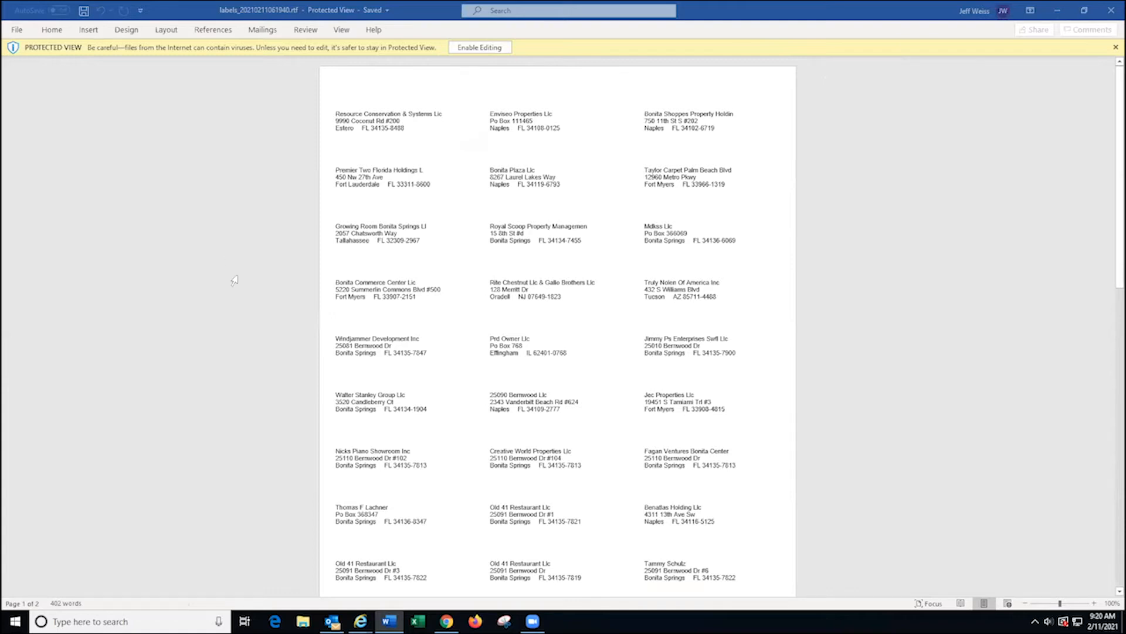
click(1094, 604)
click(1094, 604)
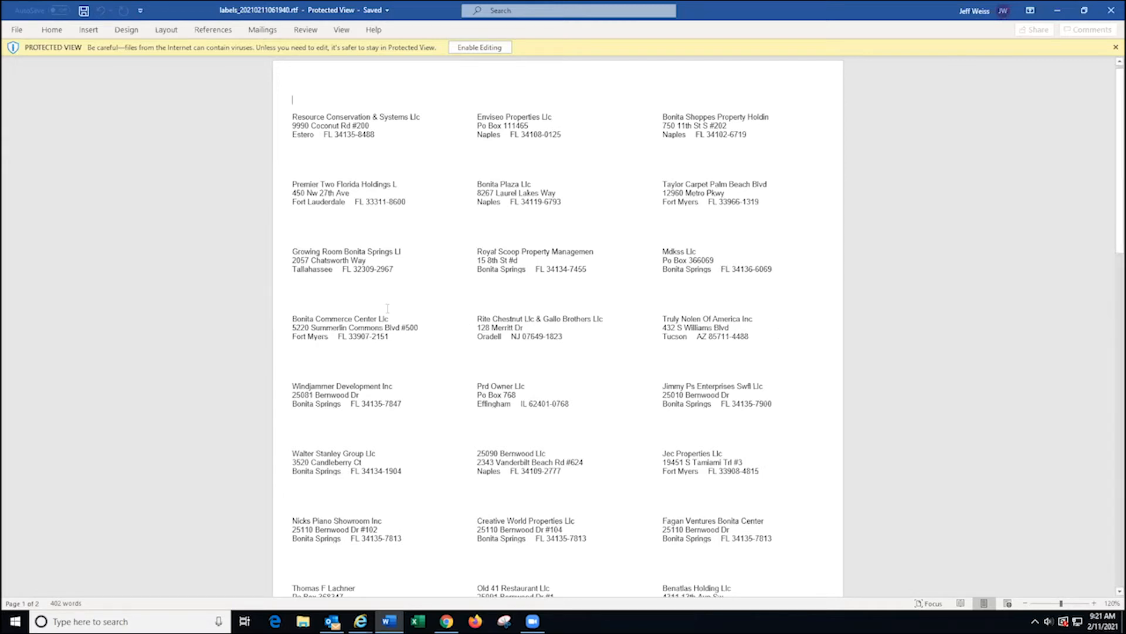
scroll(810, 415, down, 5)
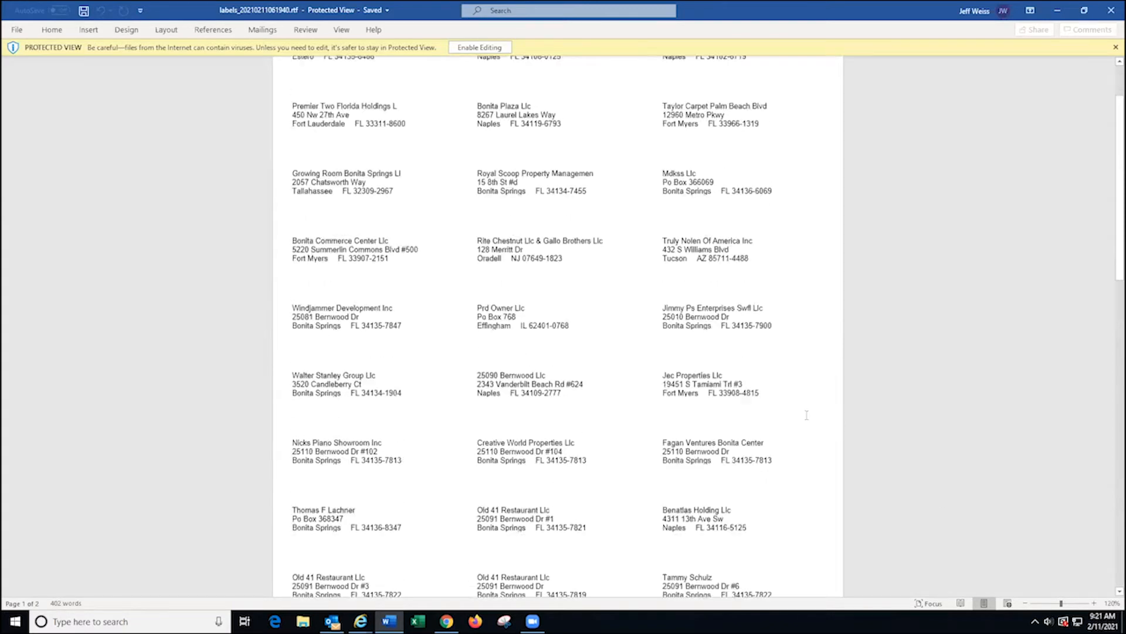
scroll(807, 415, up, 3)
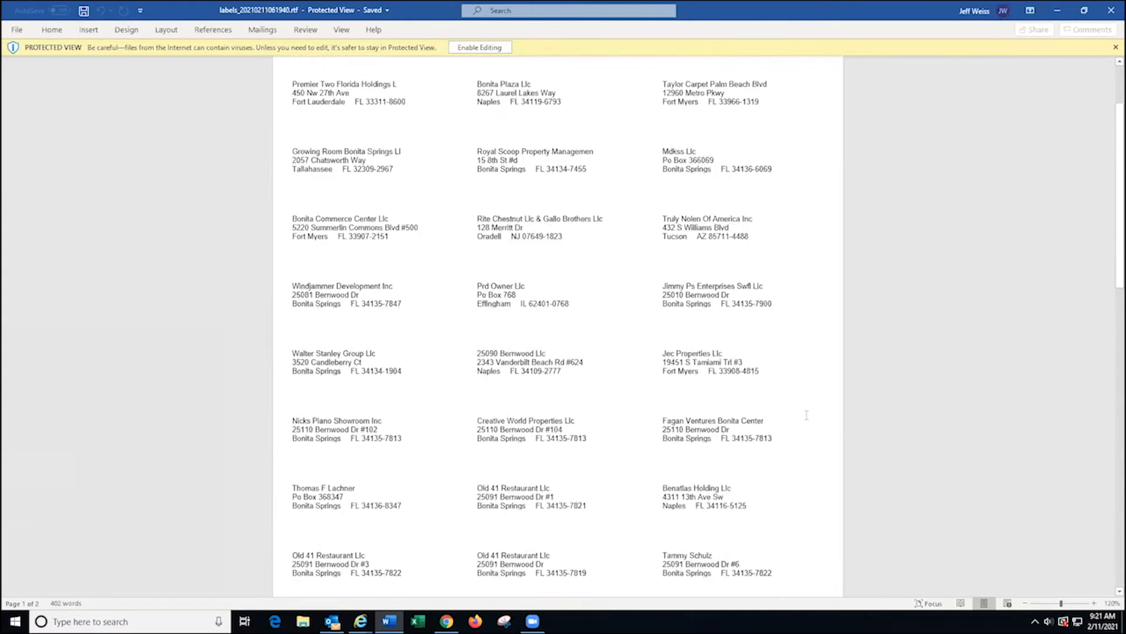
scroll(806, 415, down, 8)
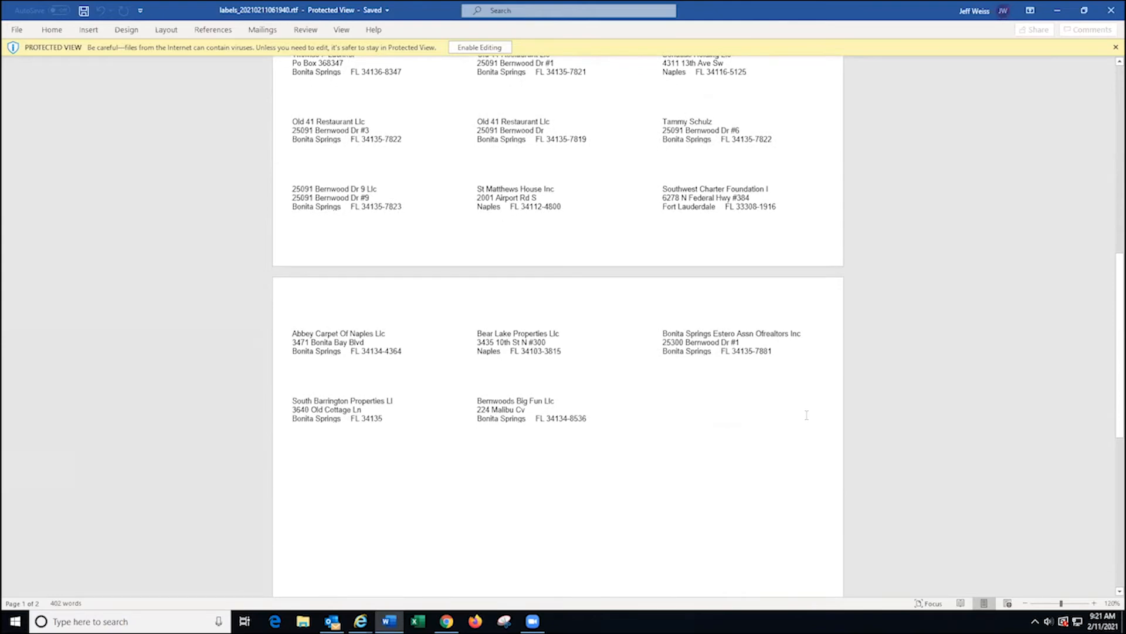
scroll(807, 415, up, 10)
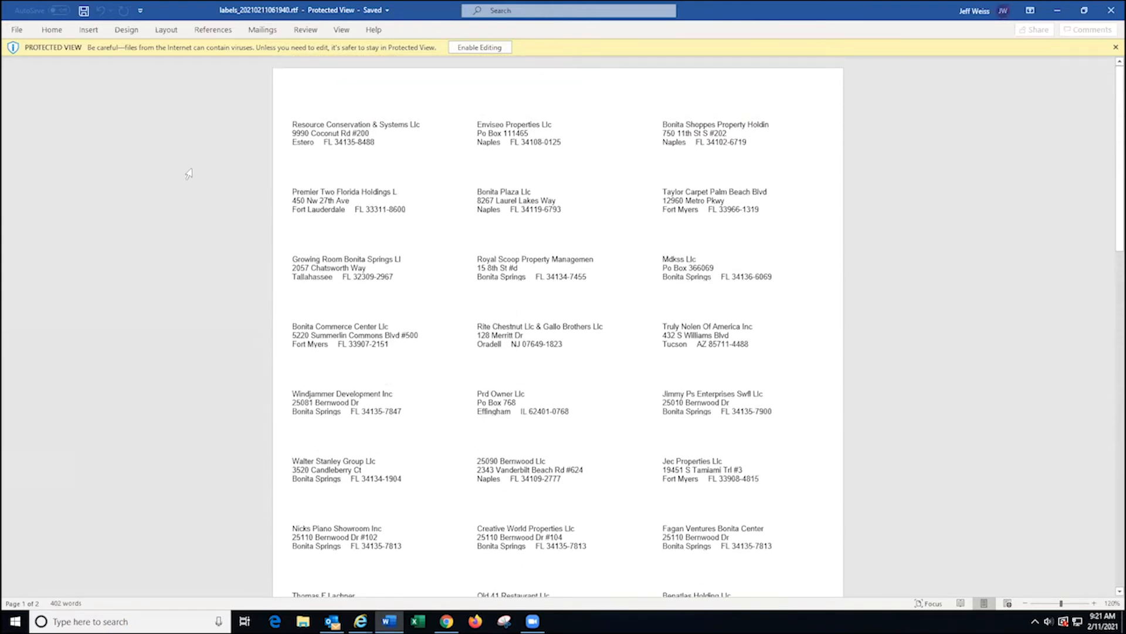
- Enable editing of the labels document and view its print preview before closing Word
click(478, 51)
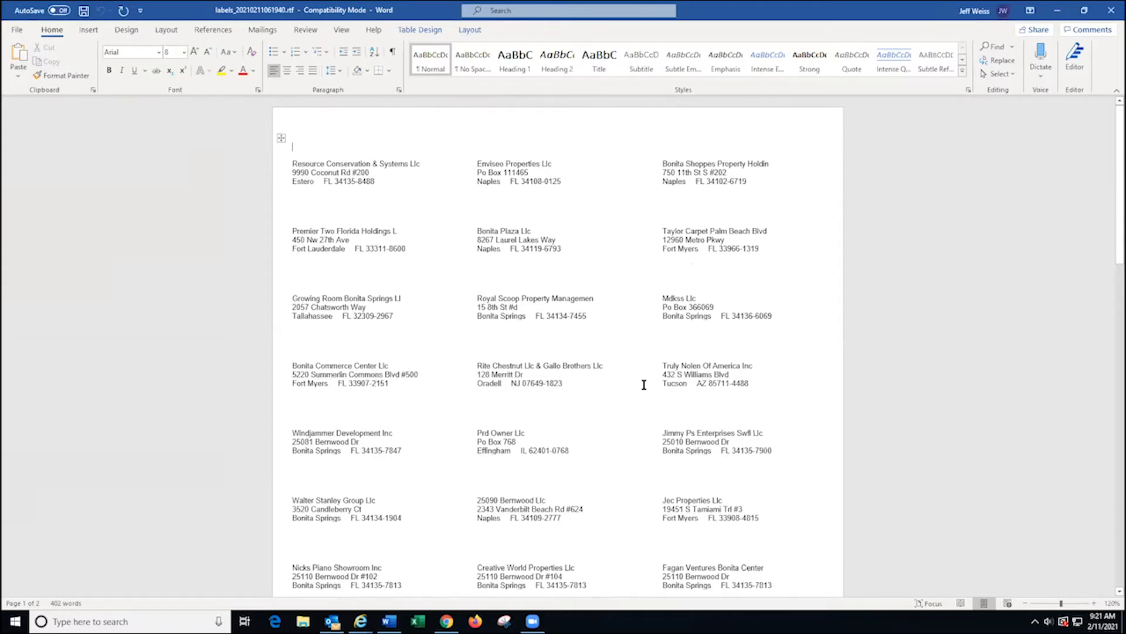
scroll(644, 382, down, 3)
scroll(643, 380, down, 1)
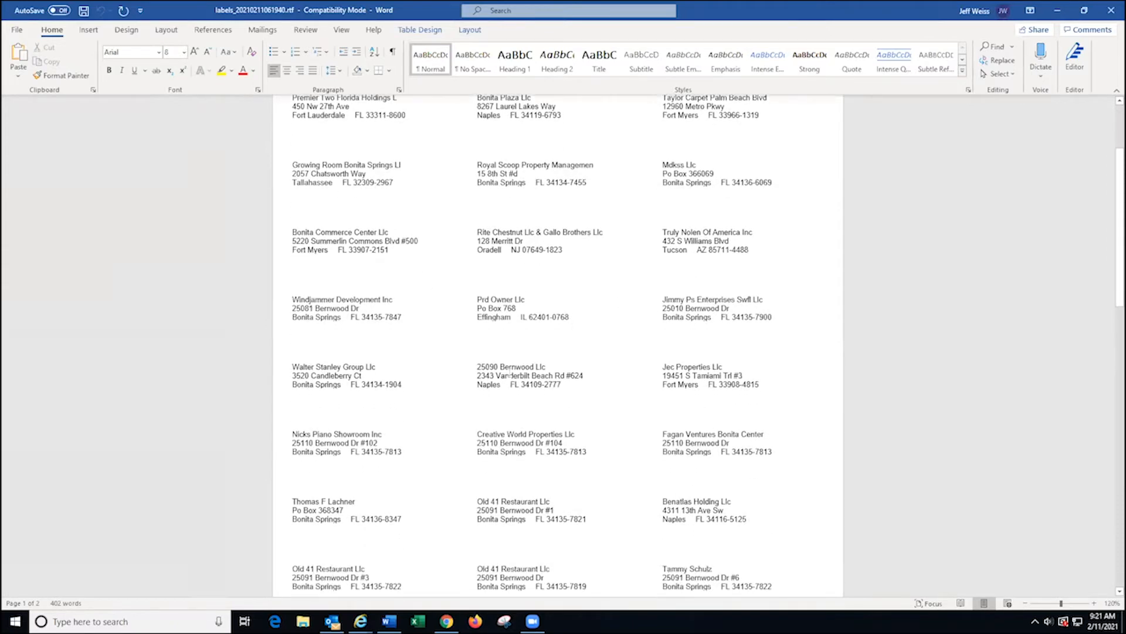
scroll(566, 352, up, 4)
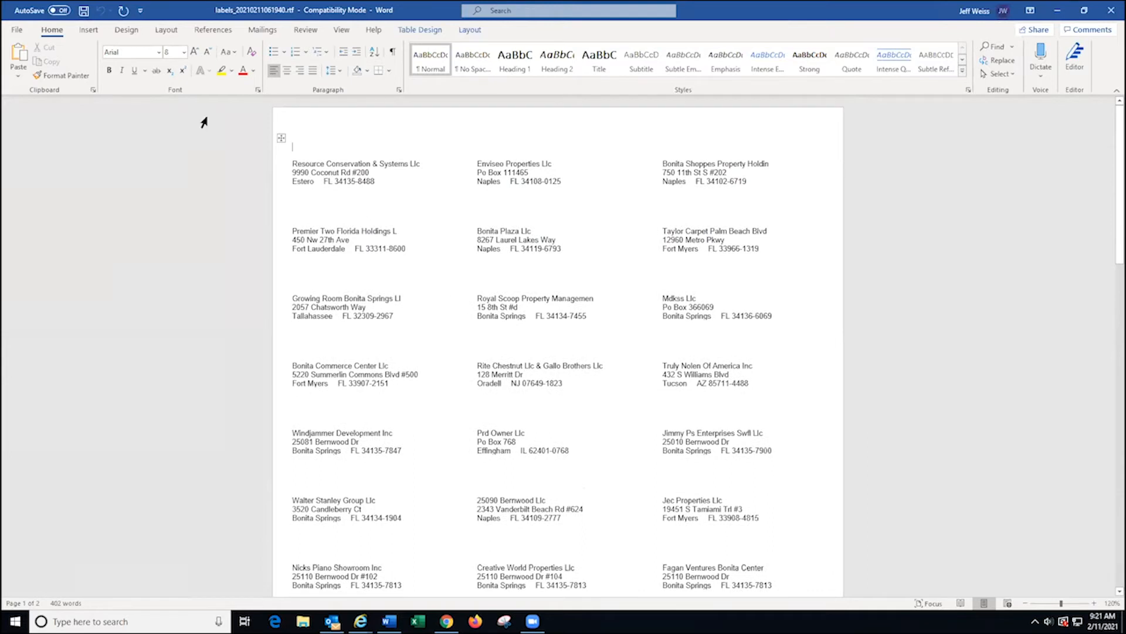
click(17, 30)
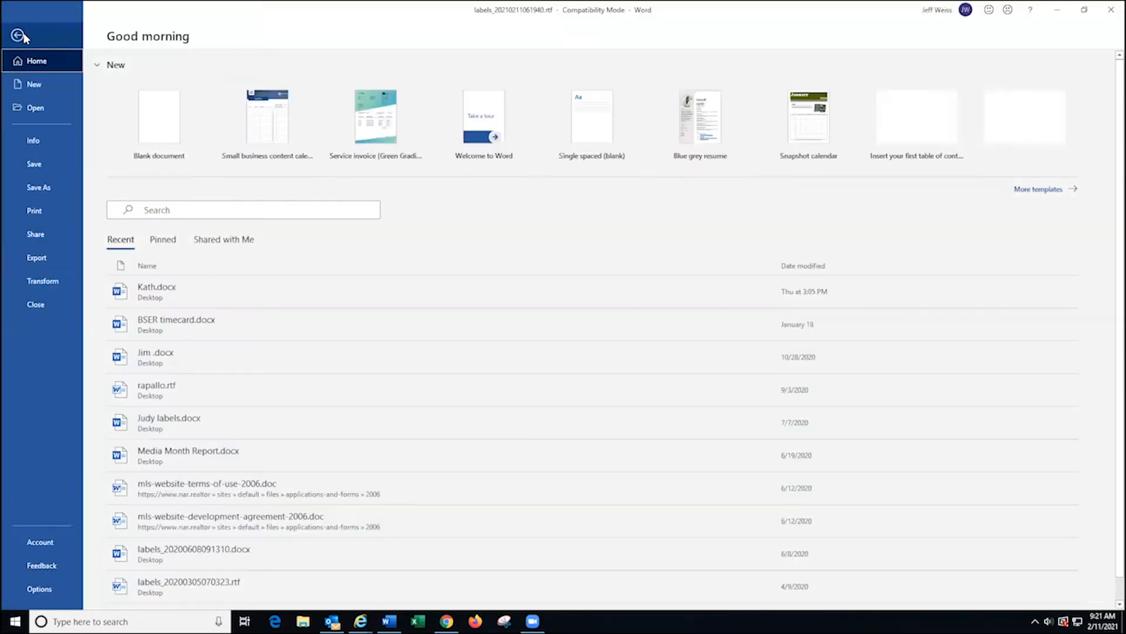
click(40, 212)
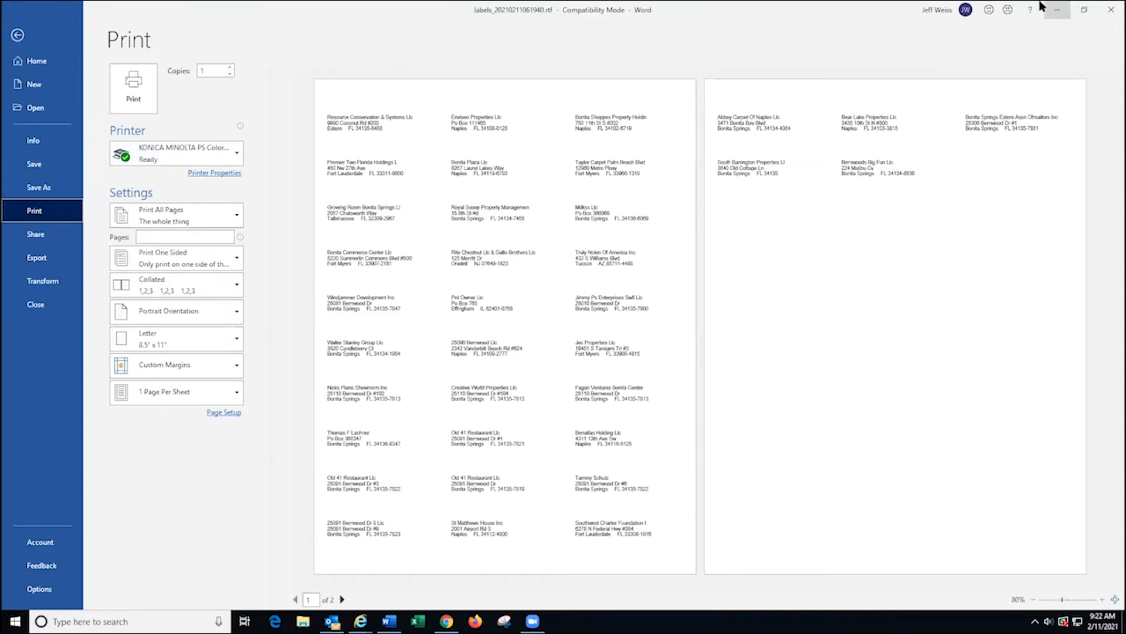
click(1109, 11)
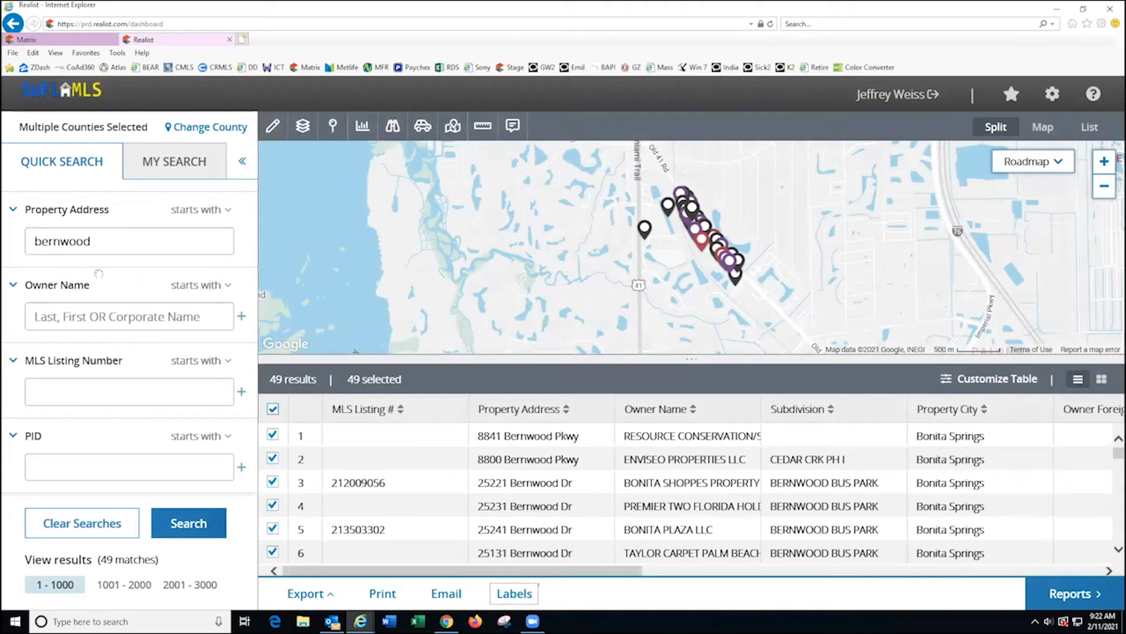
- Remove the bernwood street address from the search and clear all its results
drag(166, 242, 19, 247)
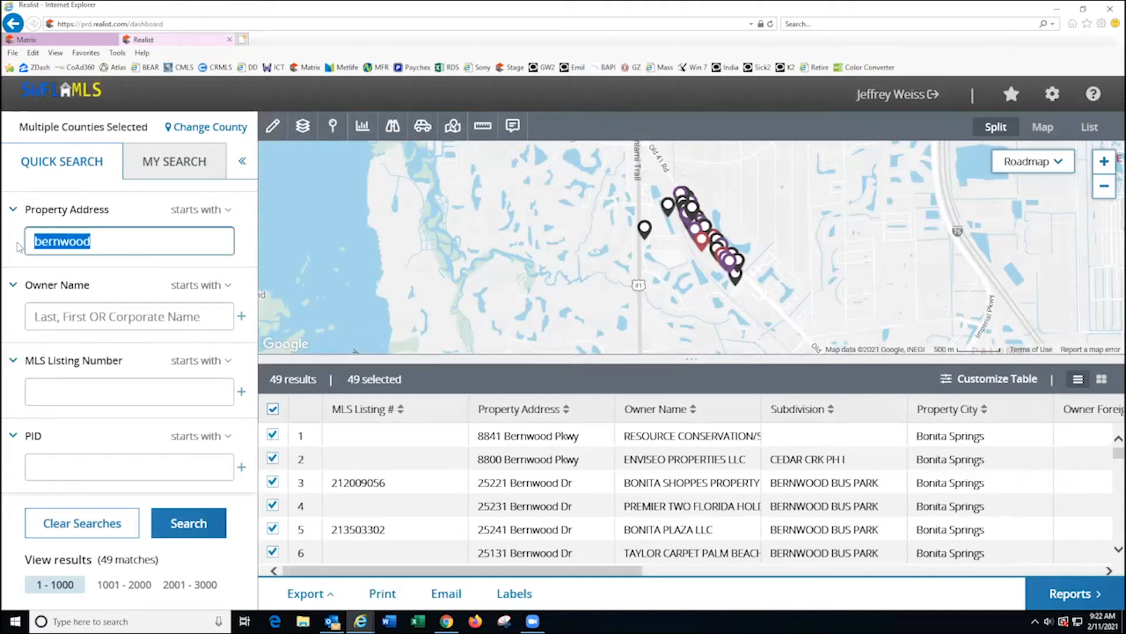
key(BackSpace)
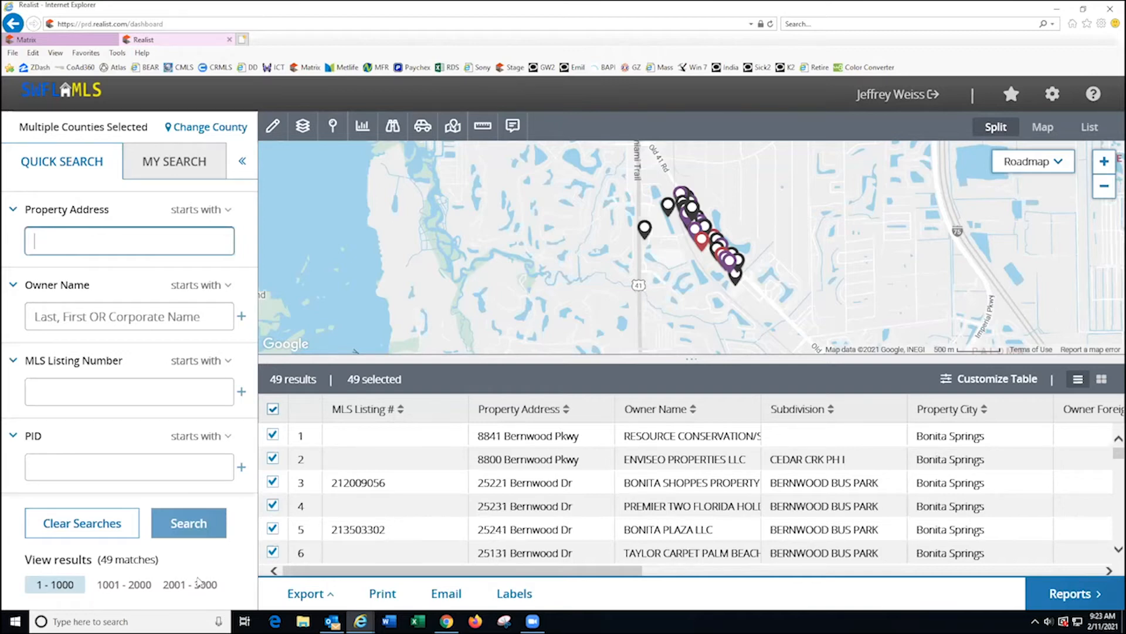
click(101, 529)
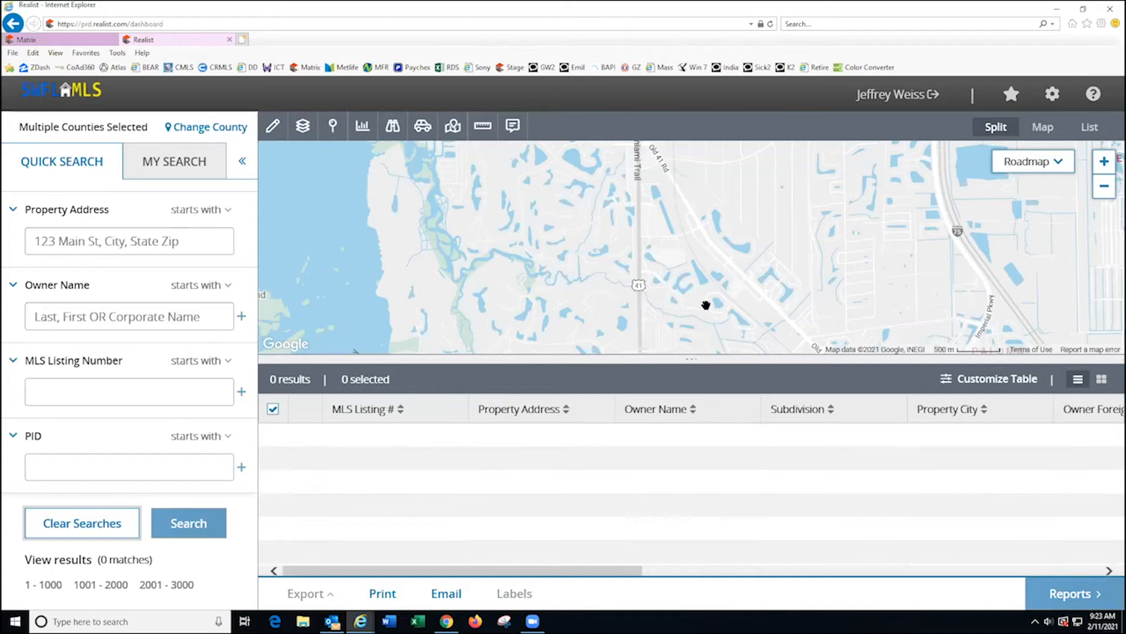
- Show the map as Satellite imagery and make the map area taller above the results table
click(1060, 164)
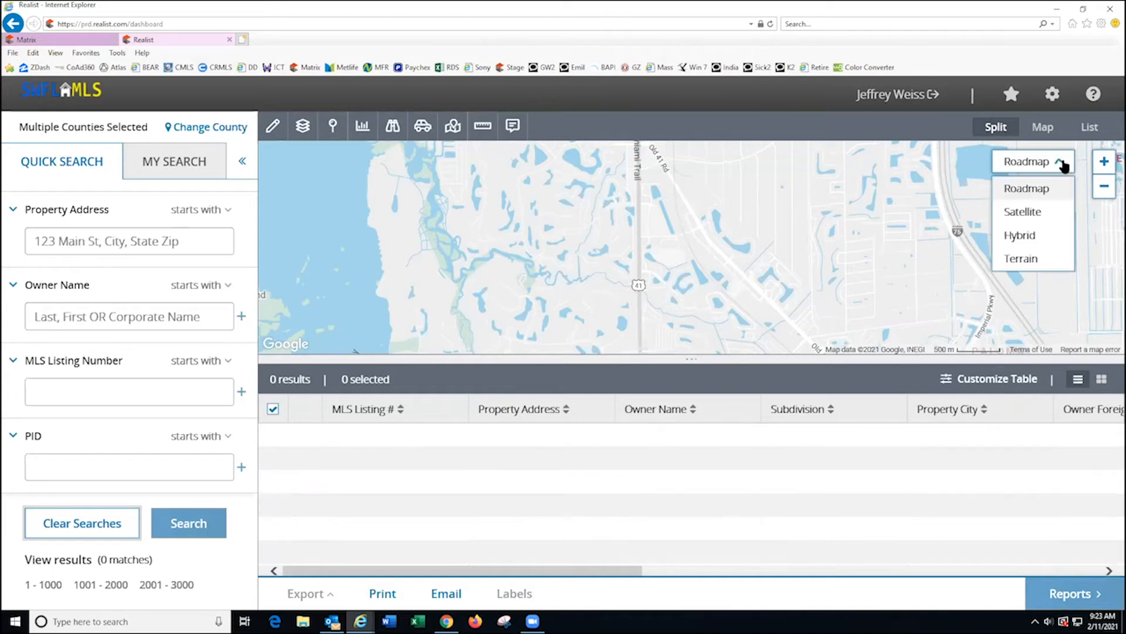
click(1049, 212)
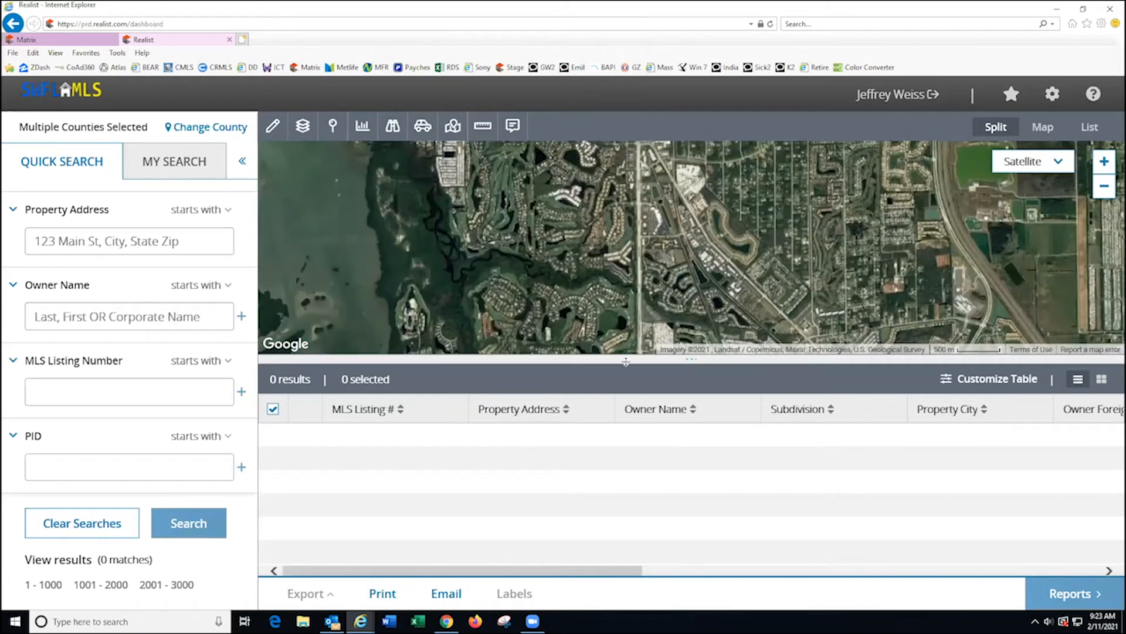
drag(624, 379, 611, 453)
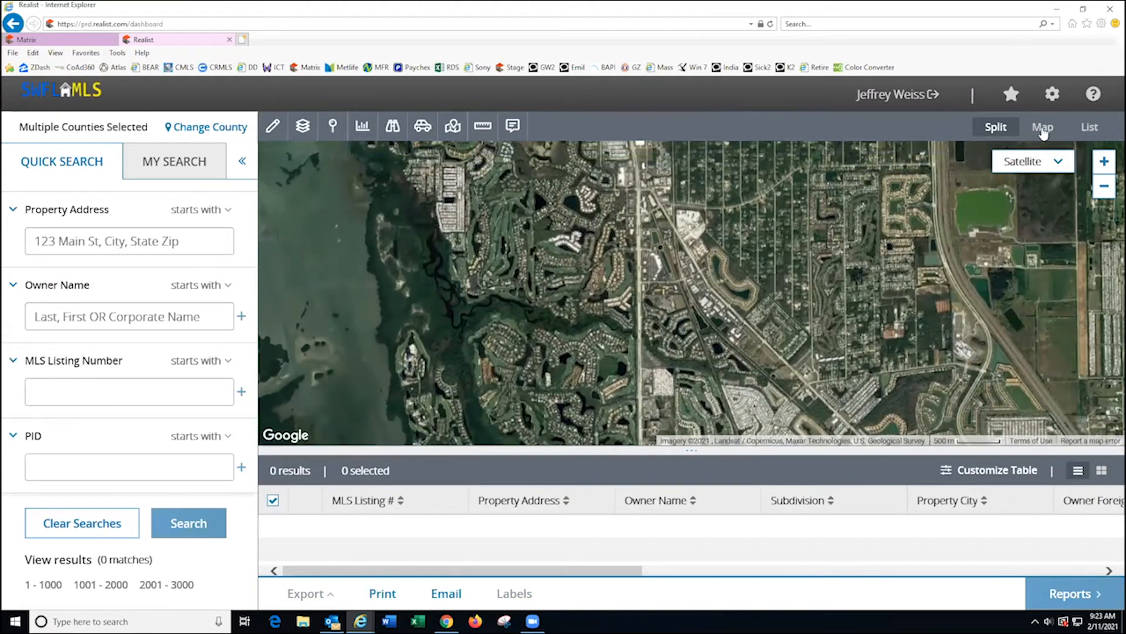
- Preview the map-only and list-only layouts, return to the split layout, and enlarge its map area
click(1049, 134)
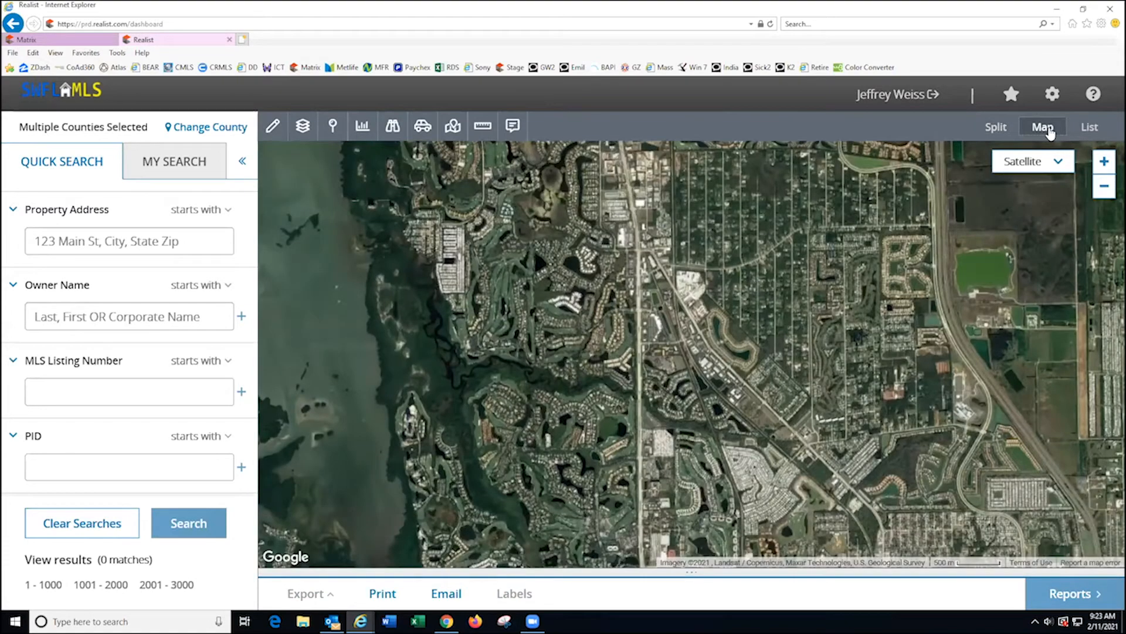
click(1092, 128)
click(995, 132)
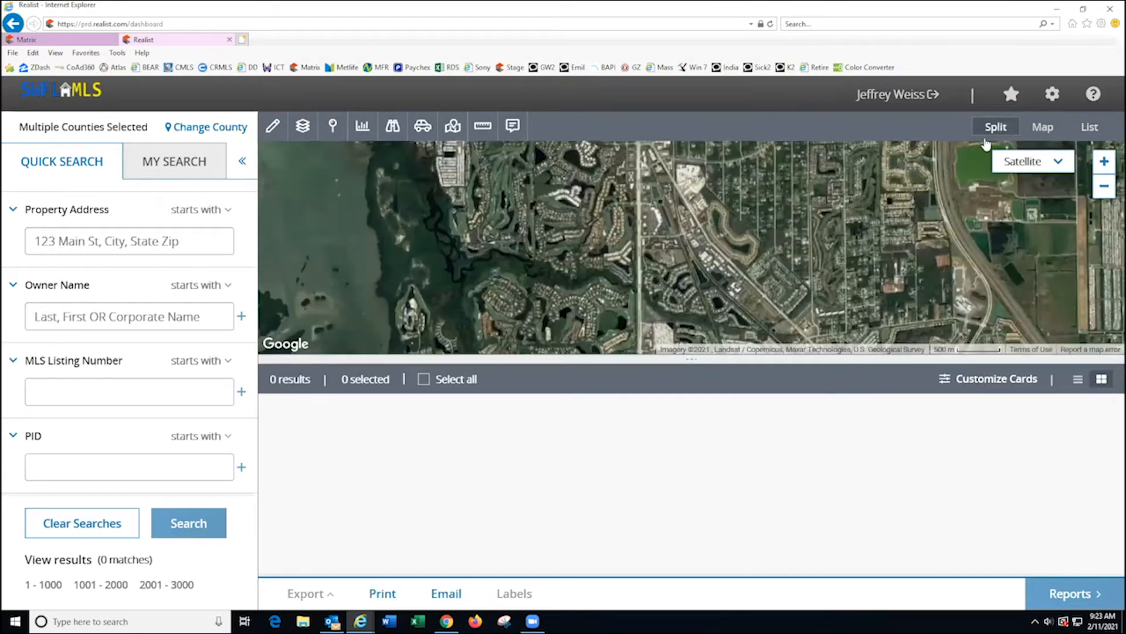
drag(632, 356, 611, 506)
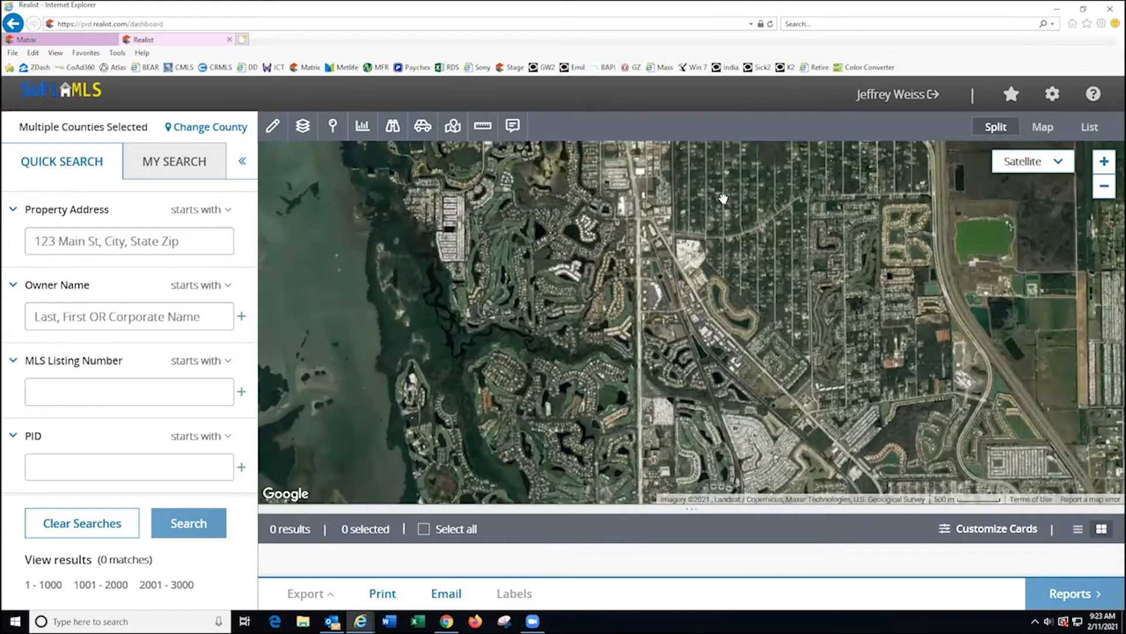
- Look over the satellite map of the surrounding communities to locate the golf-course subdivision north of the large residential grid
drag(712, 285, 666, 400)
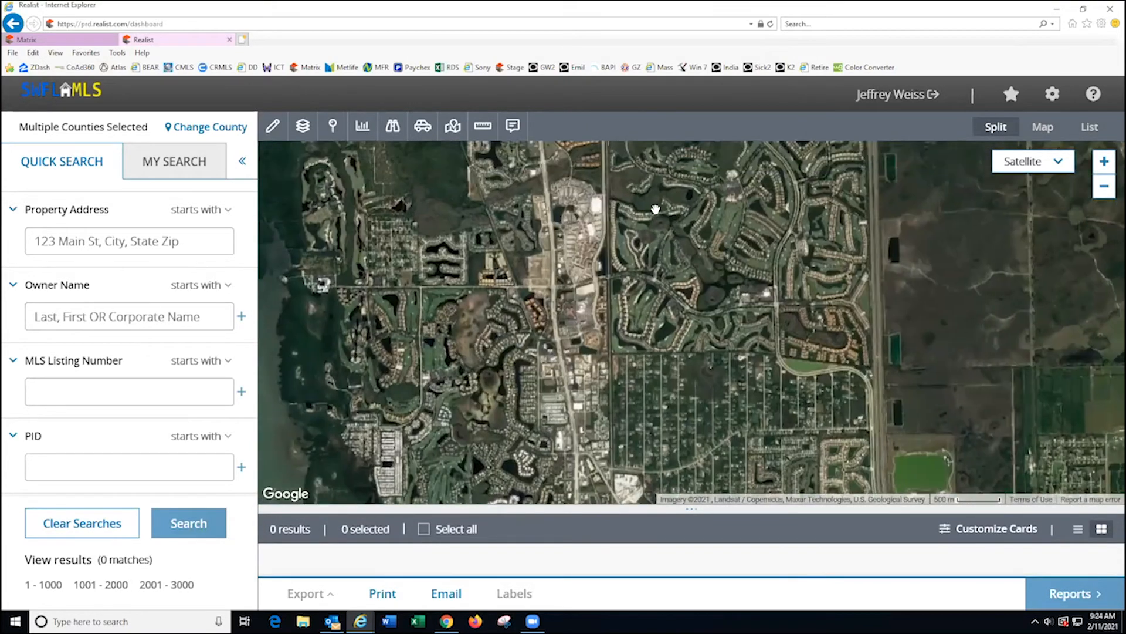
drag(696, 325, 696, 392)
drag(737, 201, 731, 463)
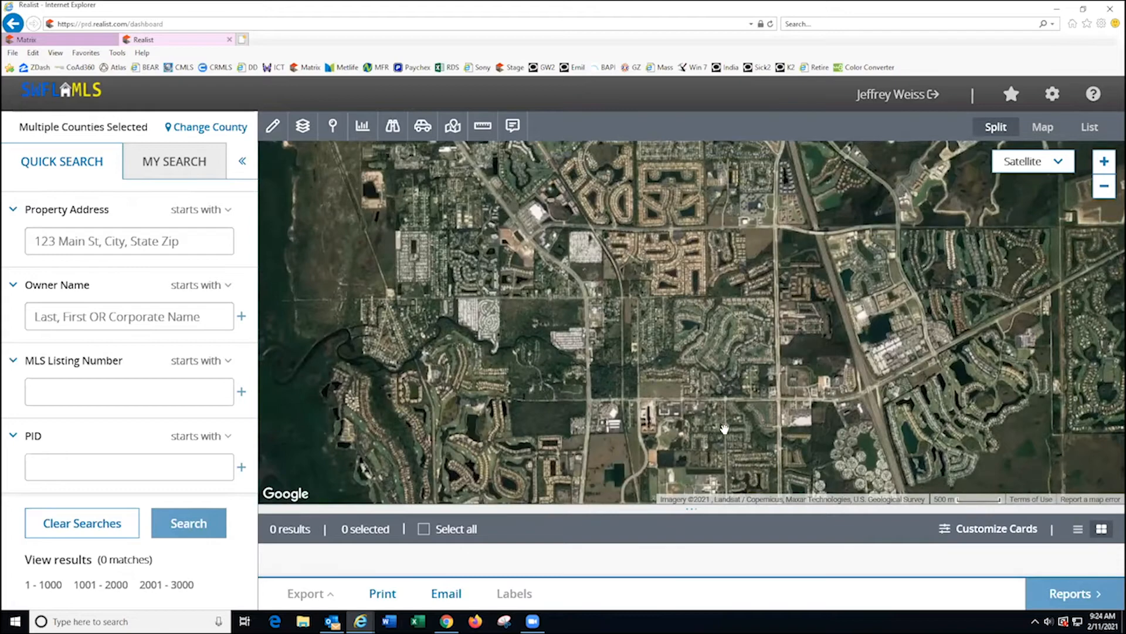
drag(725, 429, 720, 392)
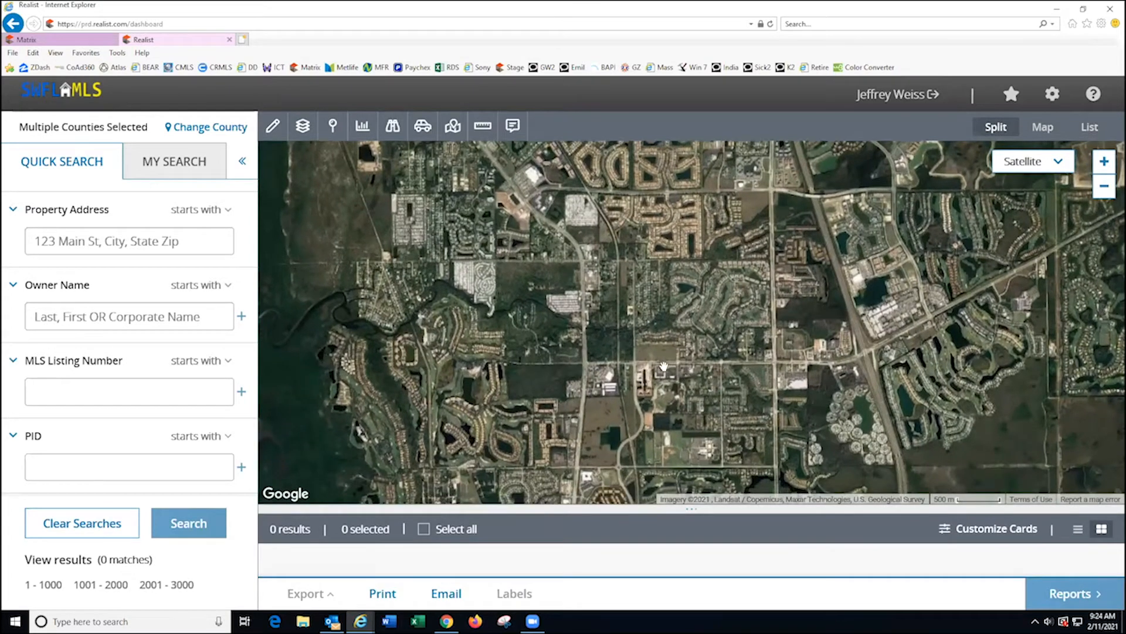
scroll(663, 364, up, 1)
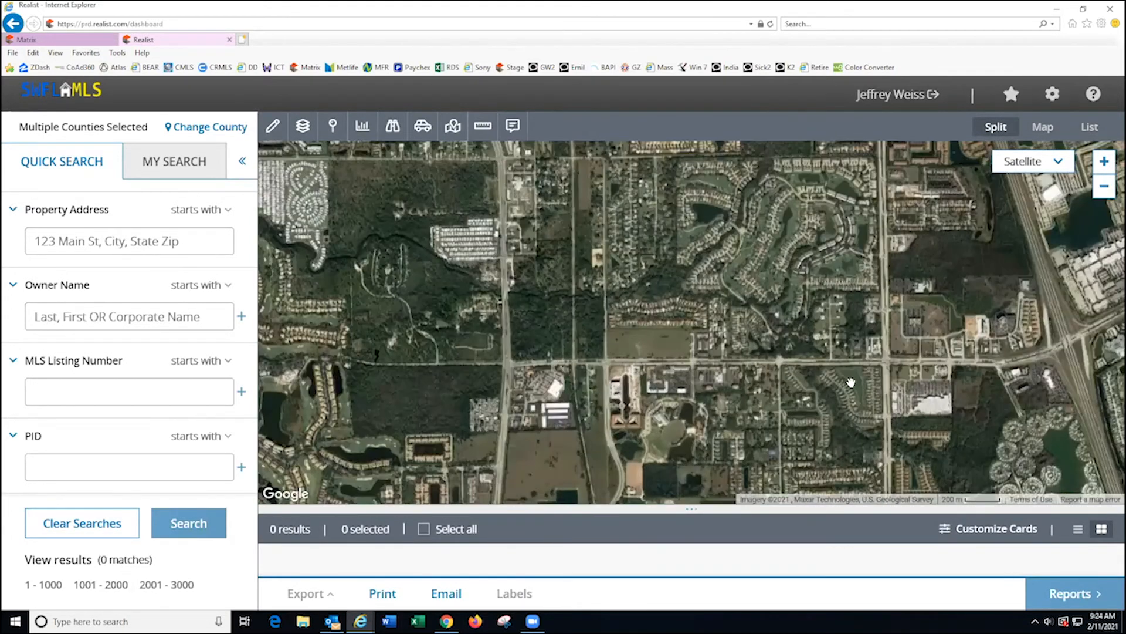
drag(752, 209, 775, 409)
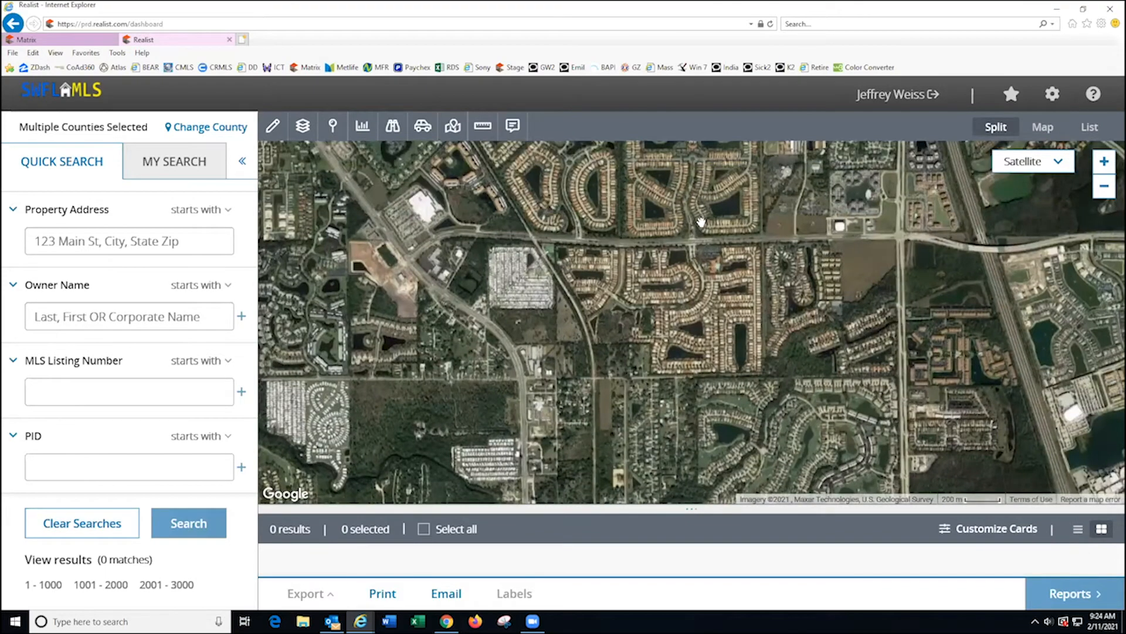
drag(701, 222, 666, 136)
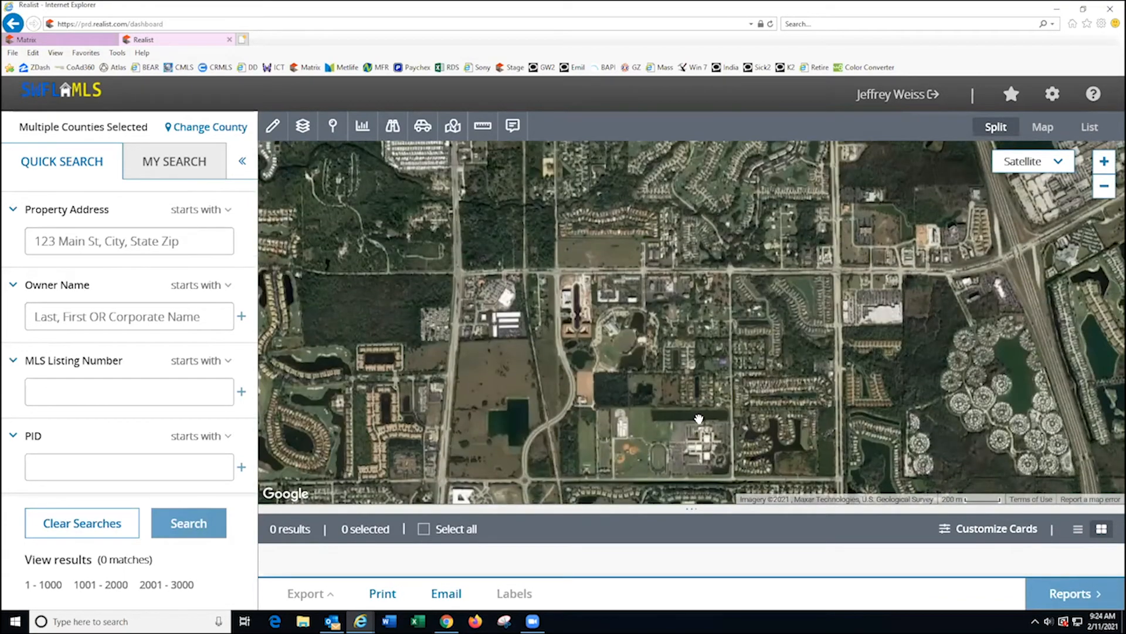
drag(756, 436, 736, 226)
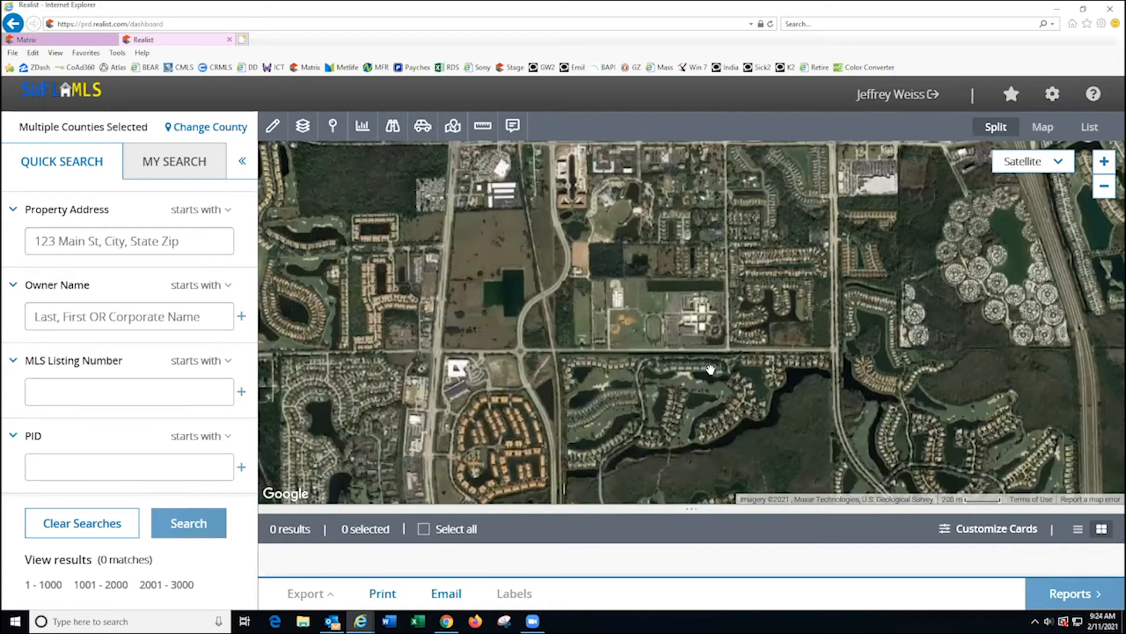
drag(712, 382, 733, 252)
drag(747, 403, 735, 224)
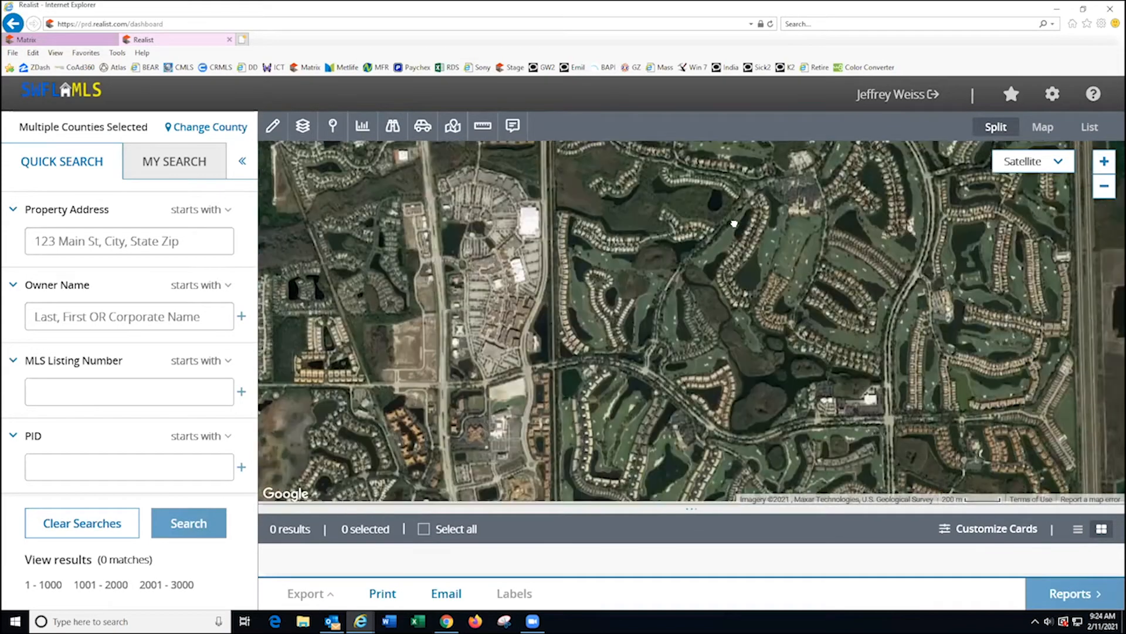
drag(737, 414, 657, 399)
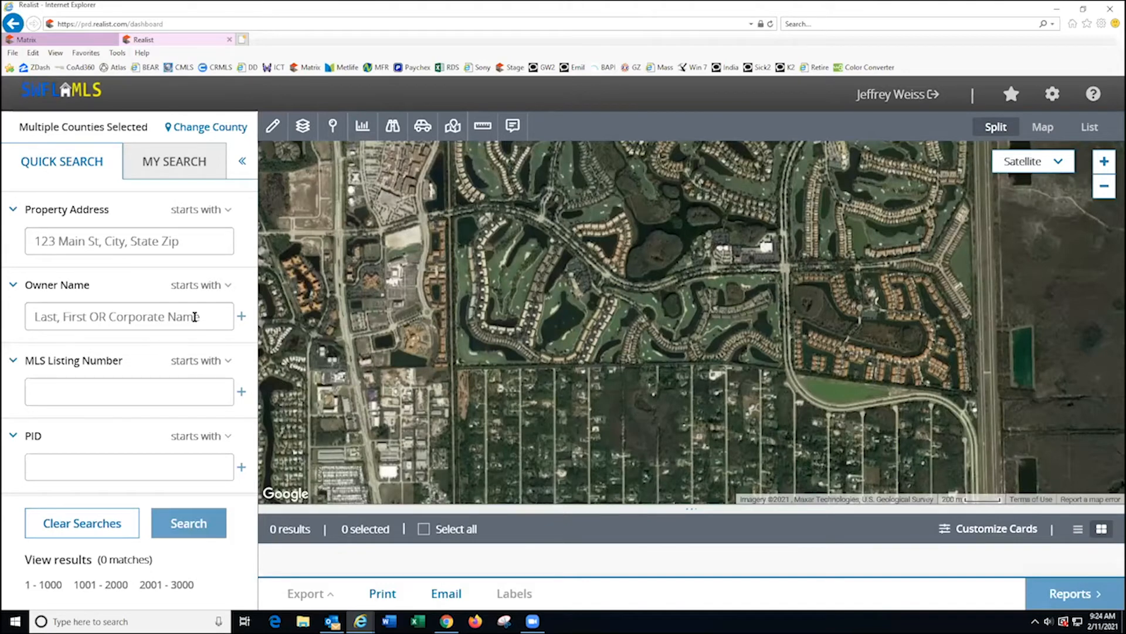
- Clear the area drawn on the map and look up "spring run" among the subdivisions in My Search
click(176, 166)
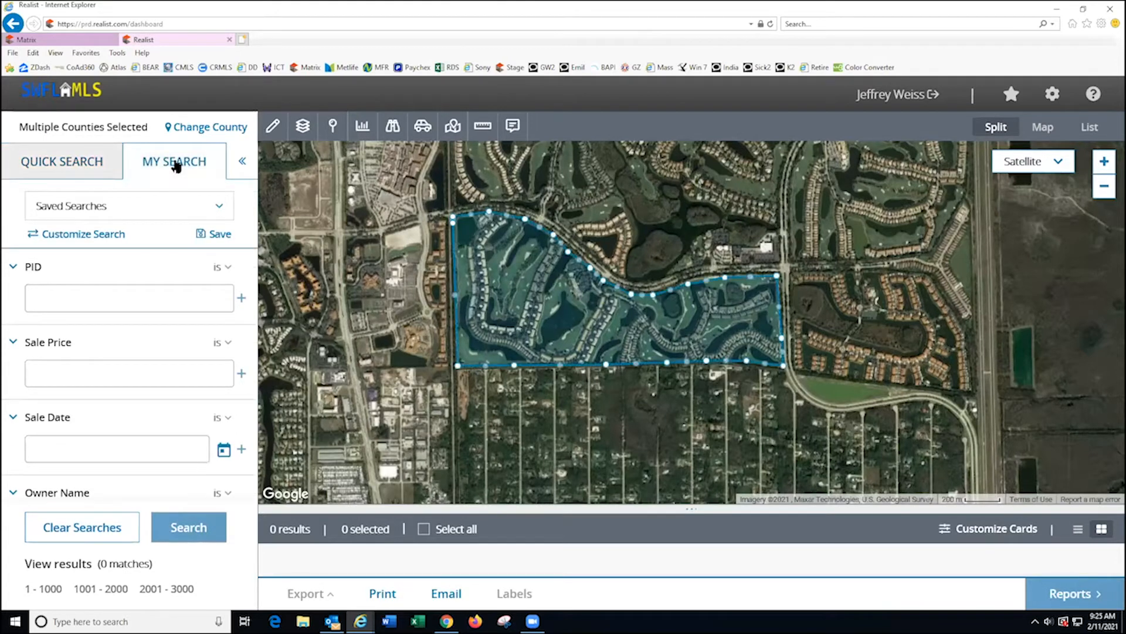
click(84, 519)
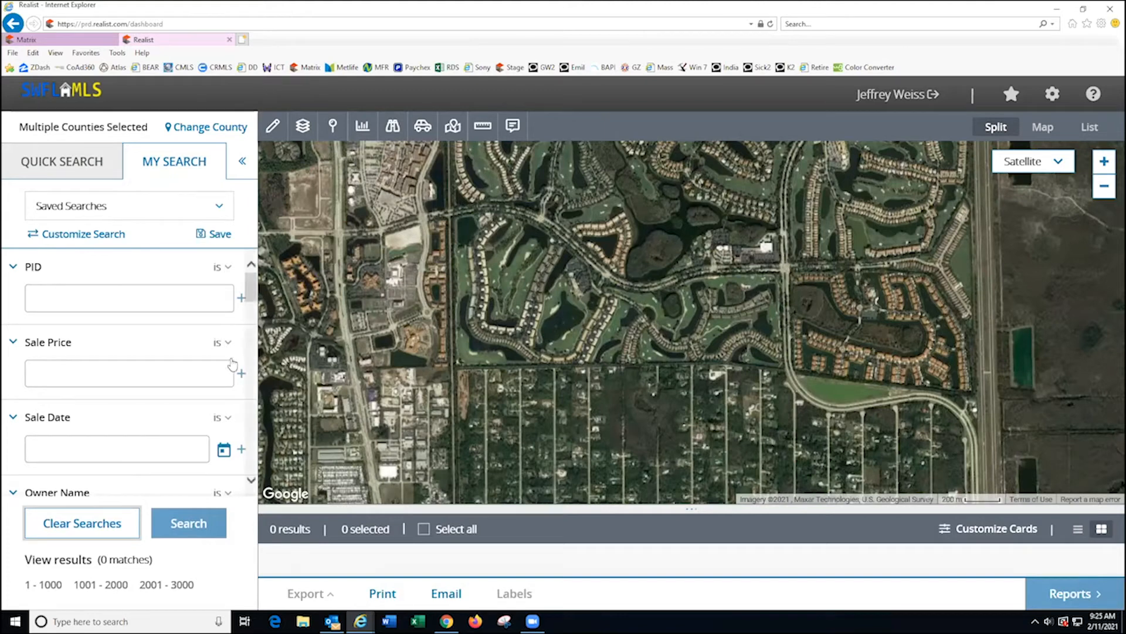
drag(253, 290, 252, 389)
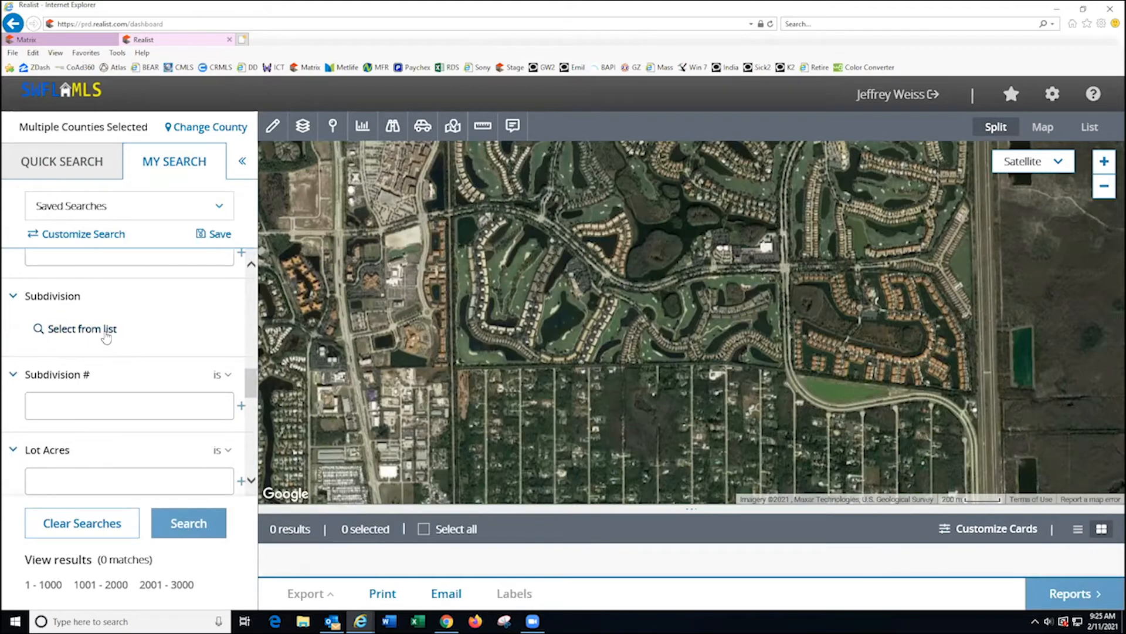
click(82, 329)
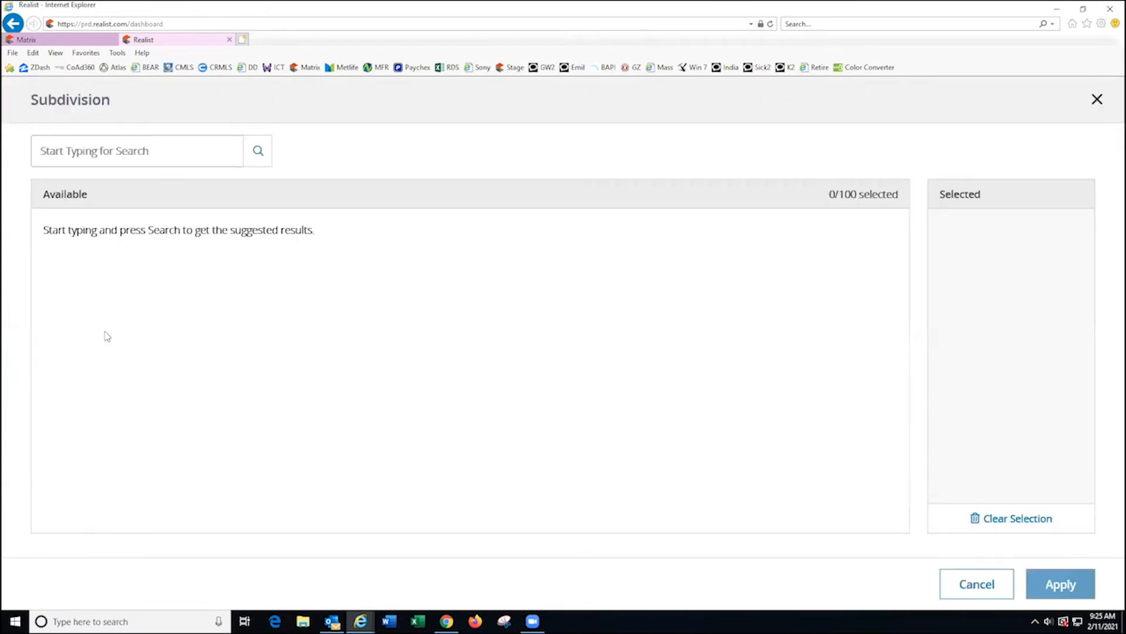
click(136, 152)
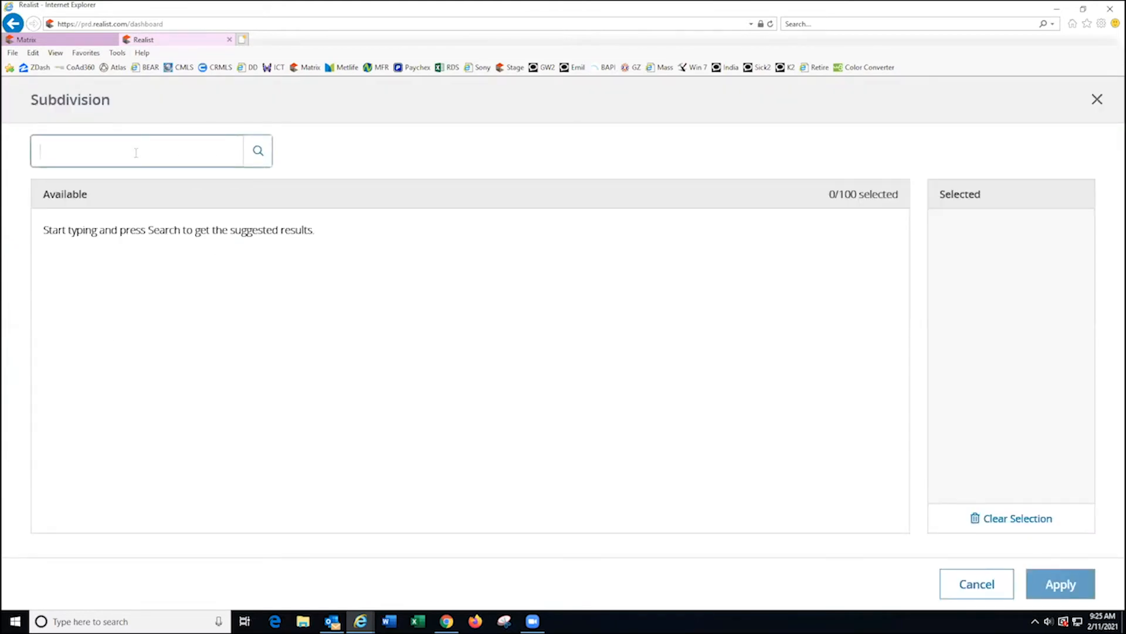
text(spring run)
click(258, 153)
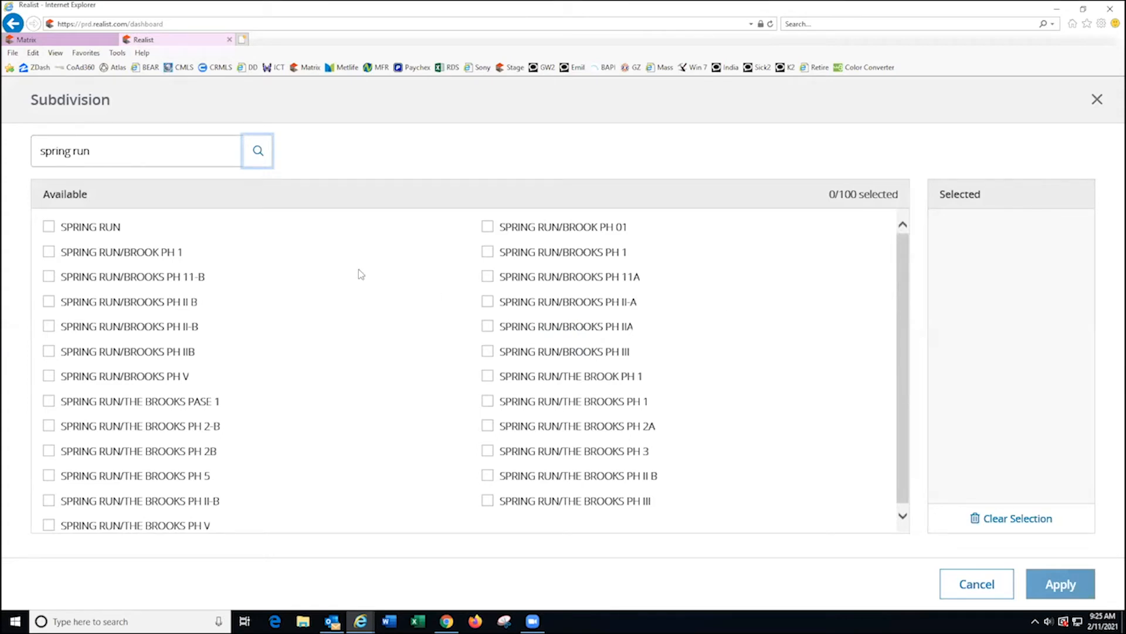
- Select every listed subdivision matching spring run, including all the BROOK, BROOKS and THE BROOKS phases
scroll(360, 275, down, 1)
scroll(361, 274, up, 1)
click(49, 228)
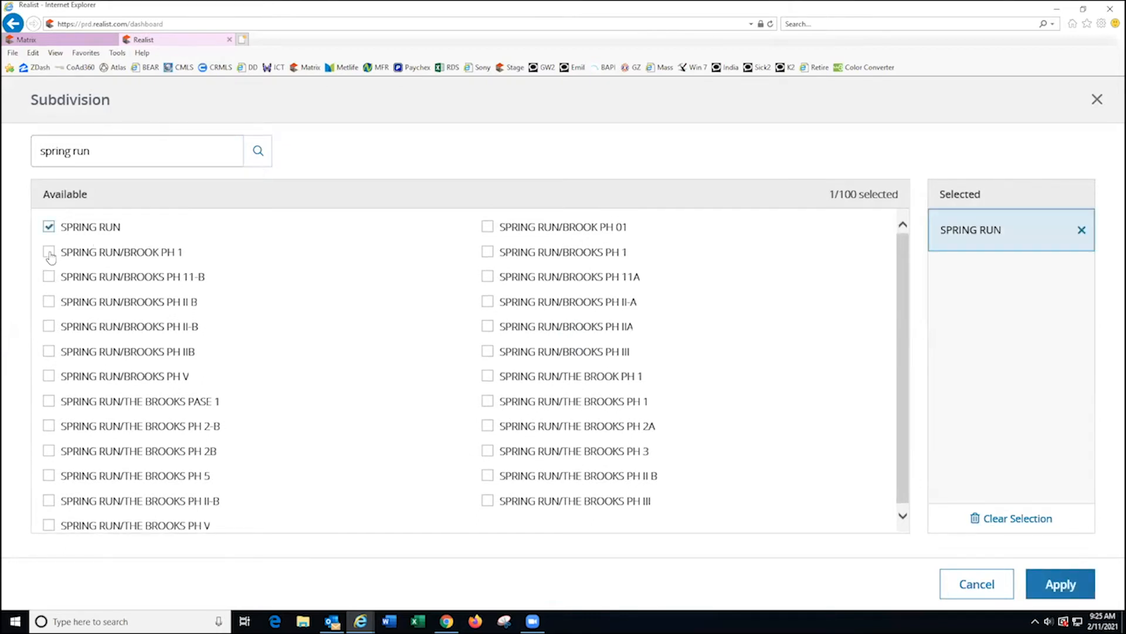
click(49, 253)
click(49, 276)
click(49, 302)
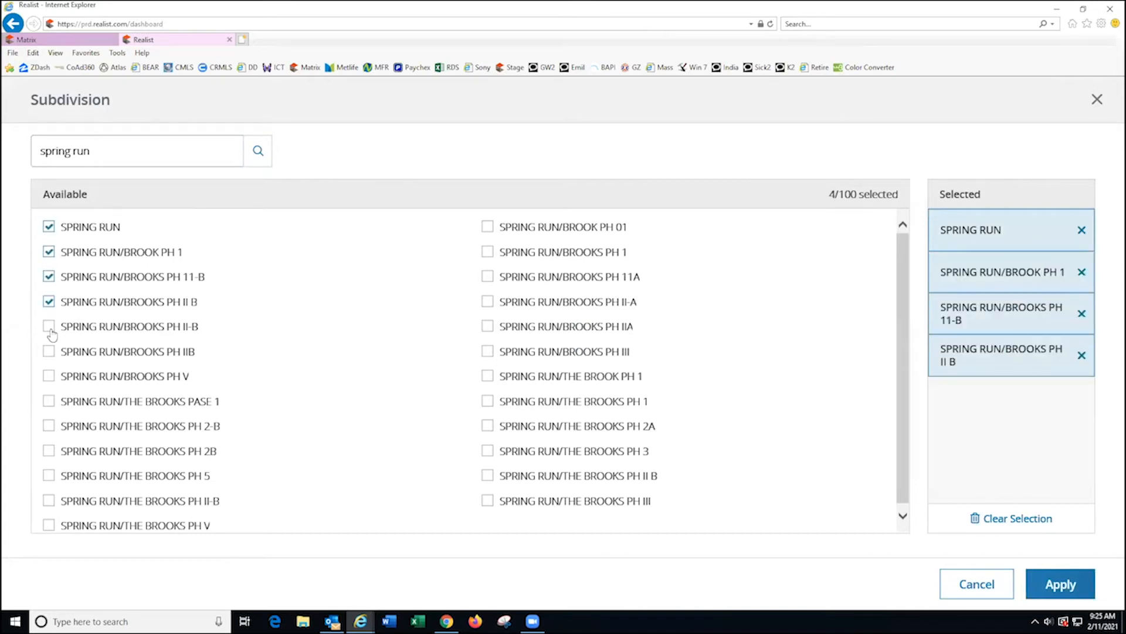
click(49, 326)
click(49, 352)
click(49, 376)
click(49, 401)
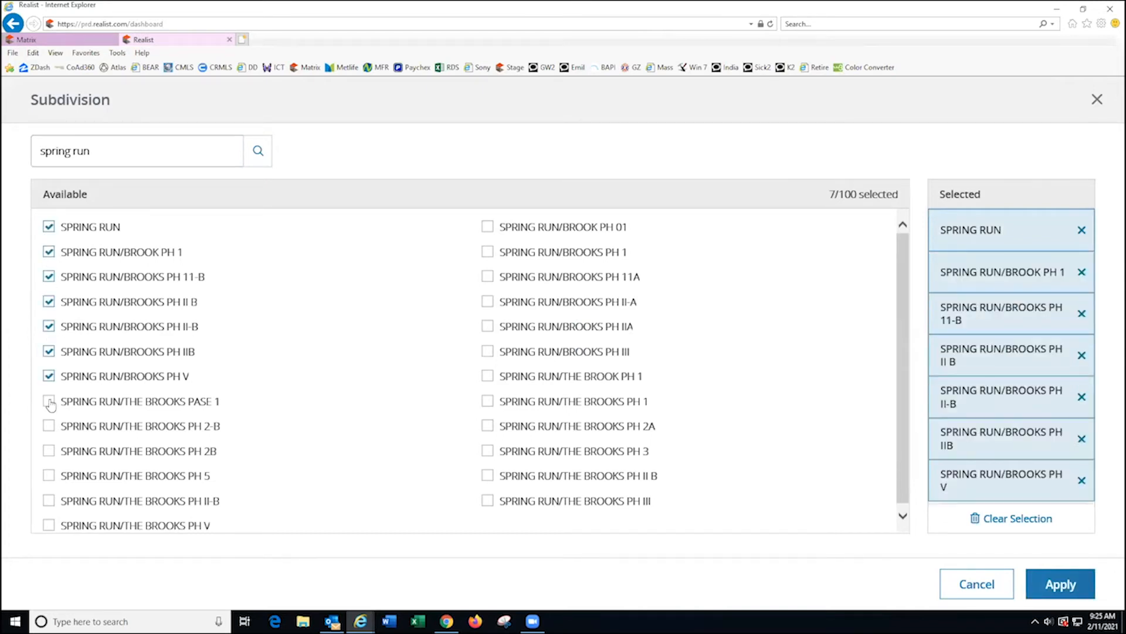
click(49, 425)
click(49, 451)
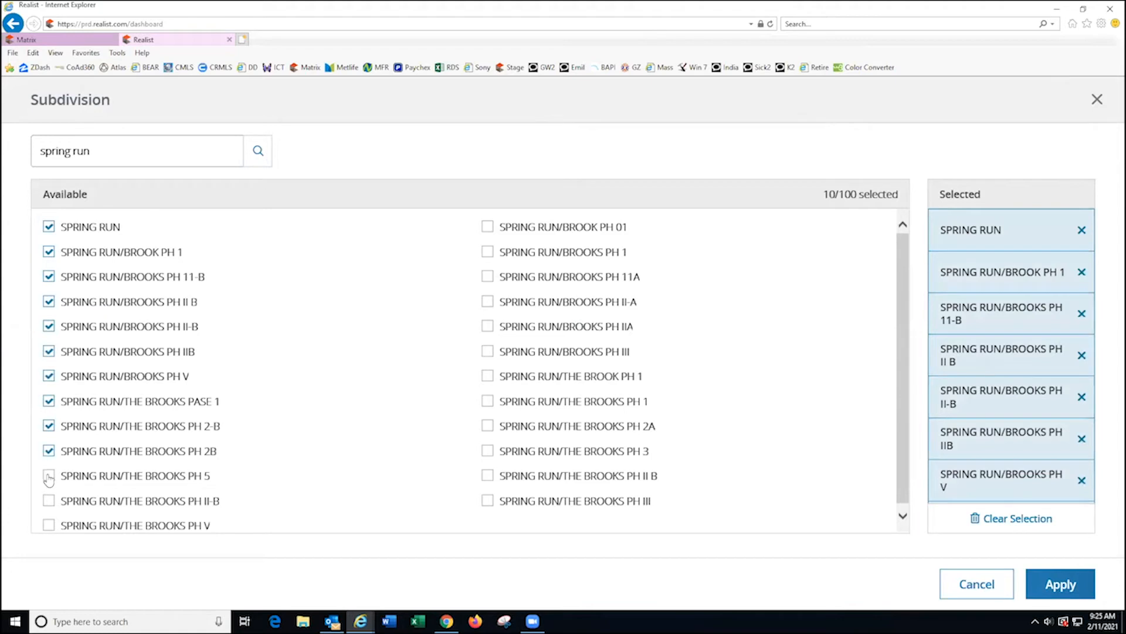
click(48, 475)
click(49, 502)
click(49, 525)
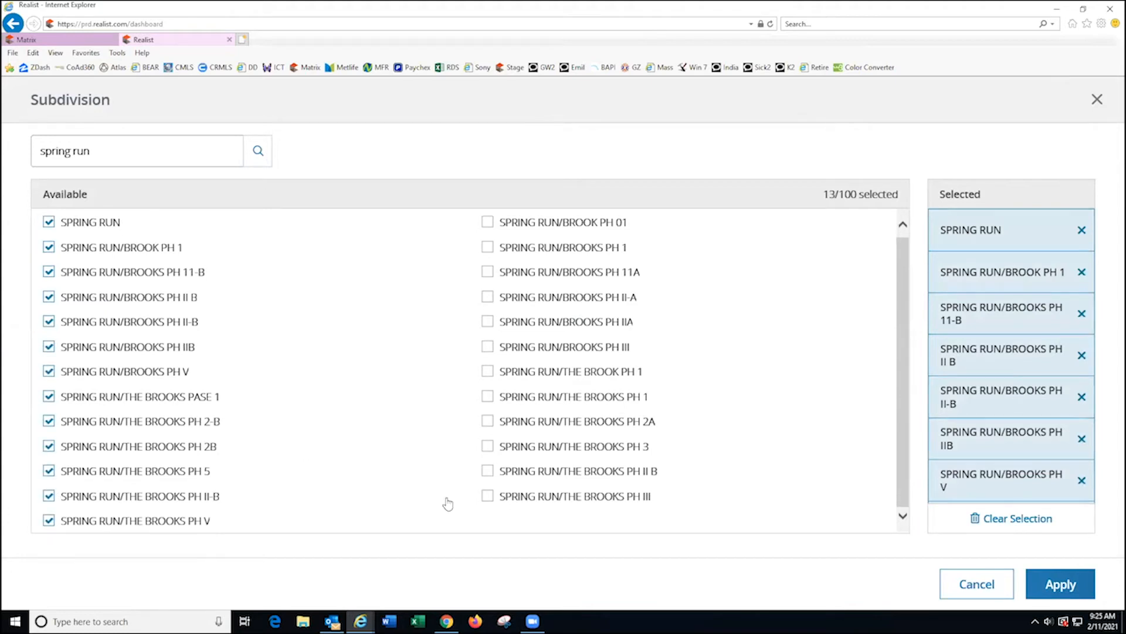
click(488, 496)
click(487, 470)
click(487, 446)
click(487, 422)
click(487, 396)
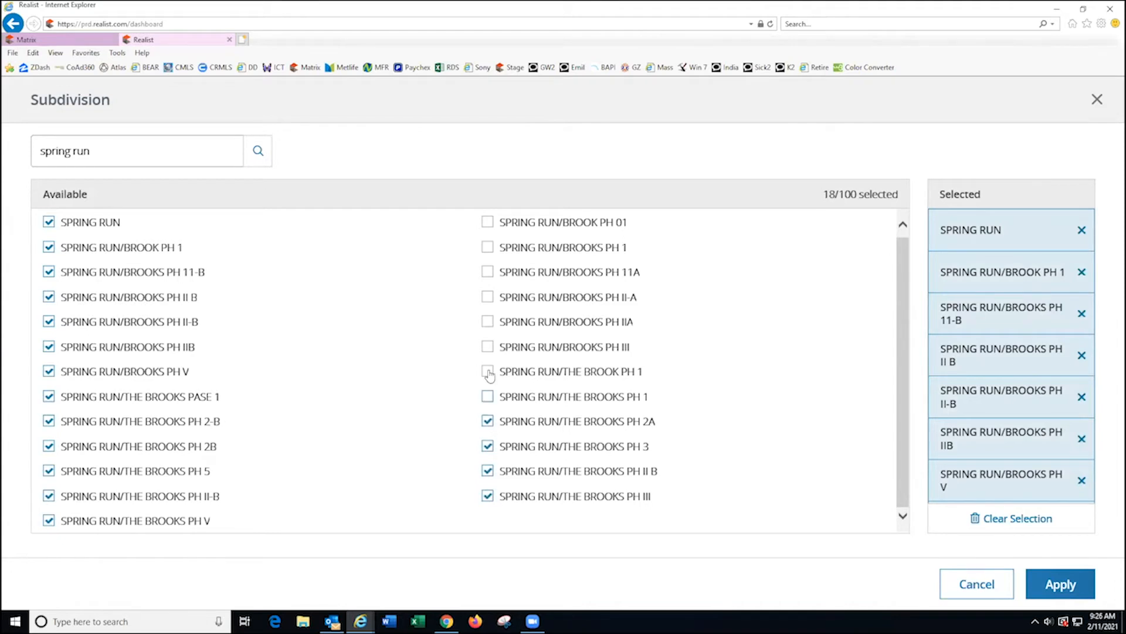
click(487, 372)
click(488, 346)
click(488, 321)
click(488, 296)
click(487, 272)
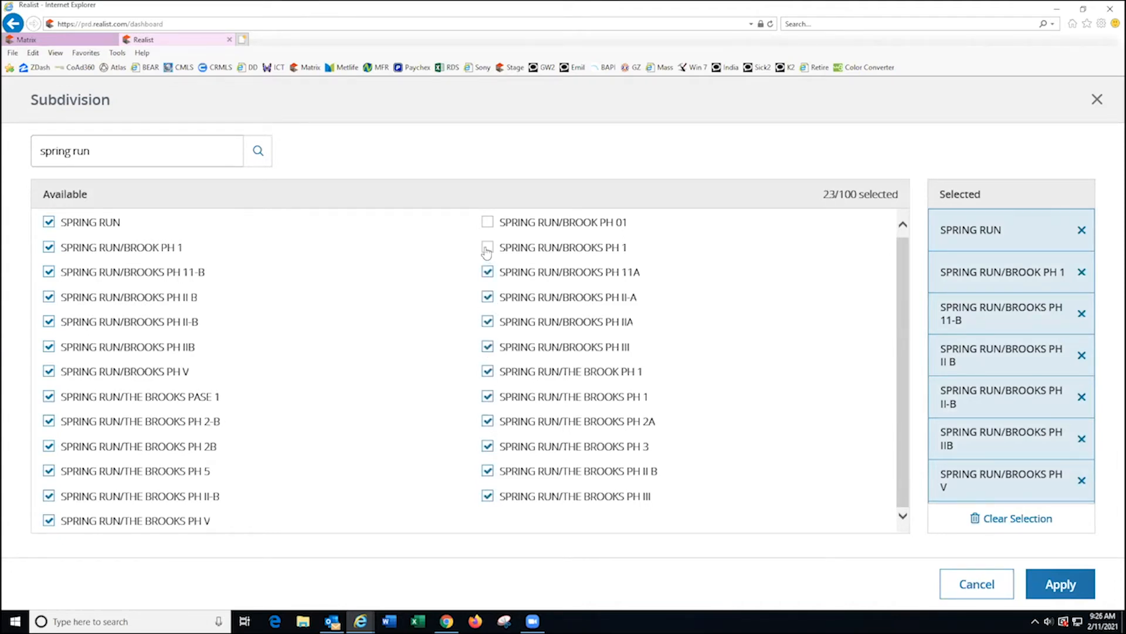
click(487, 247)
click(487, 223)
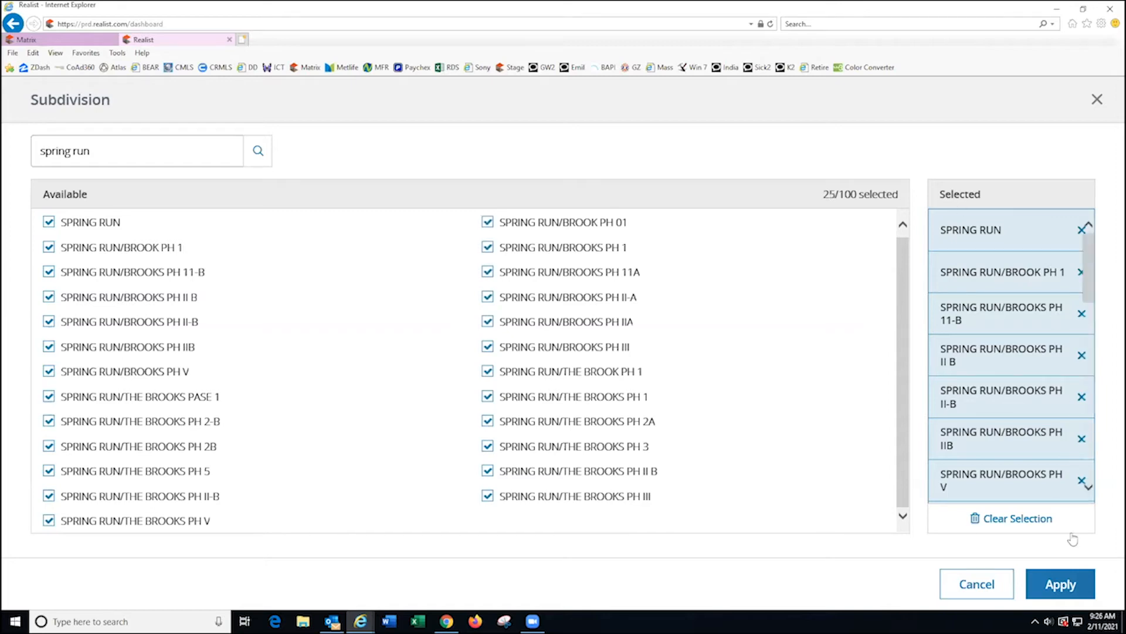
- Apply the selected subdivisions as search criteria, enlarge the results area, and run the property search
click(1074, 585)
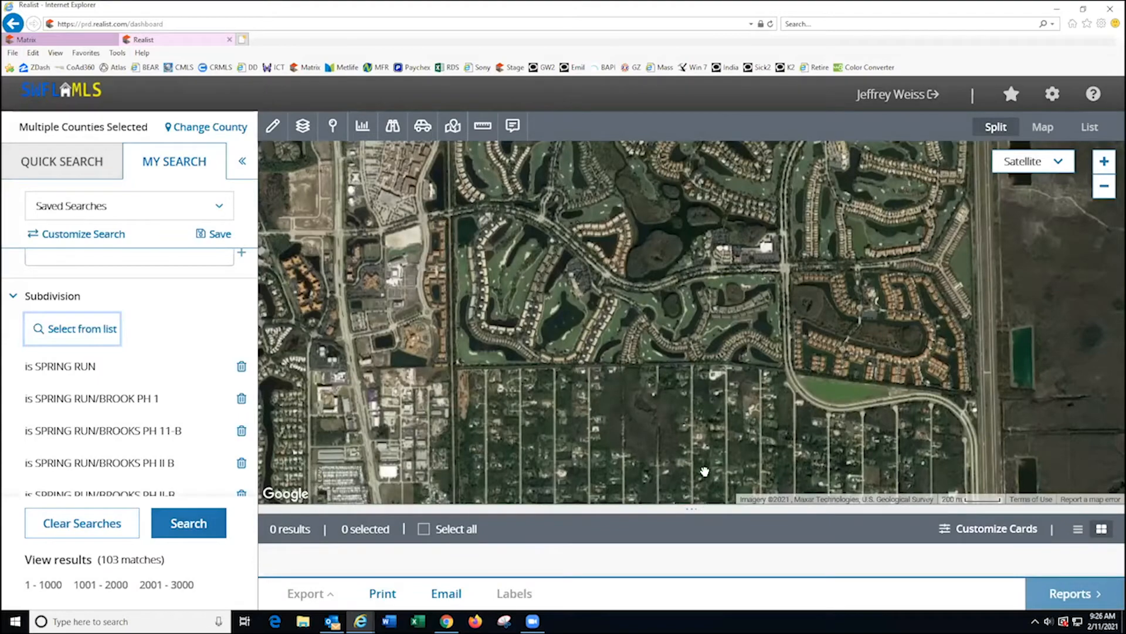
drag(701, 508, 705, 458)
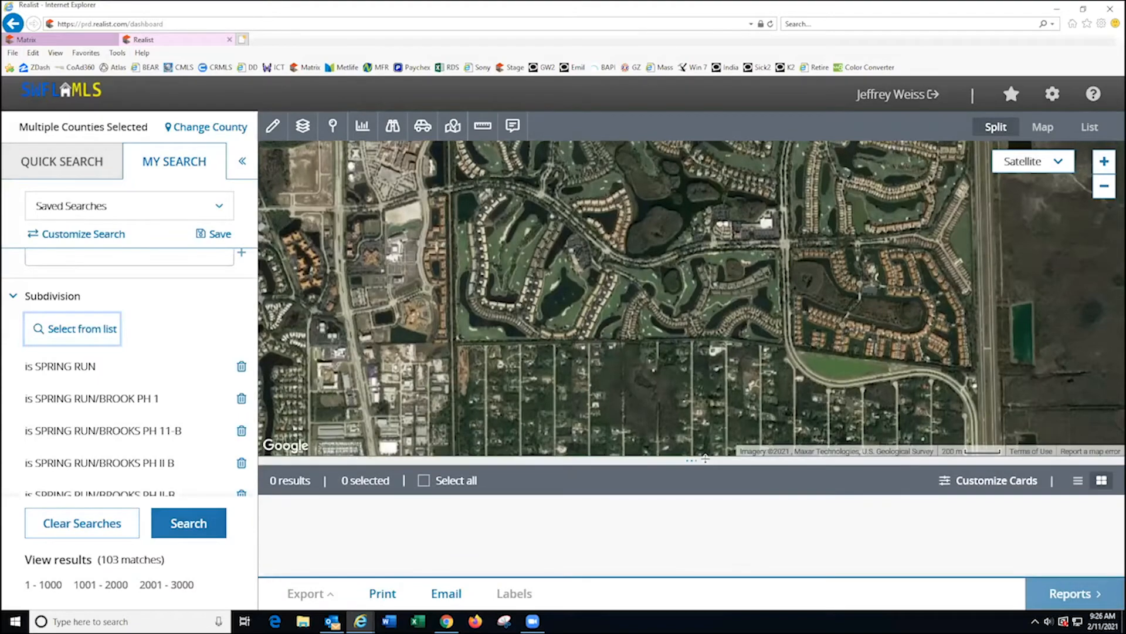
click(188, 531)
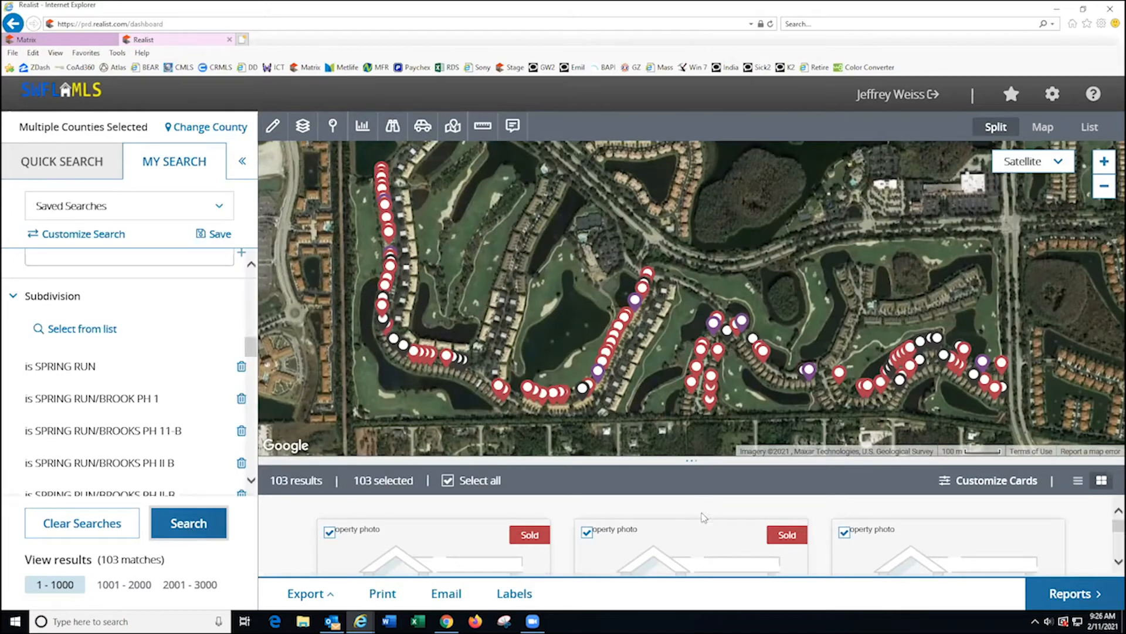
- Review the found properties in the results and on an enlarged map, checking which parts of the golf community they cover
scroll(565, 545, down, 3)
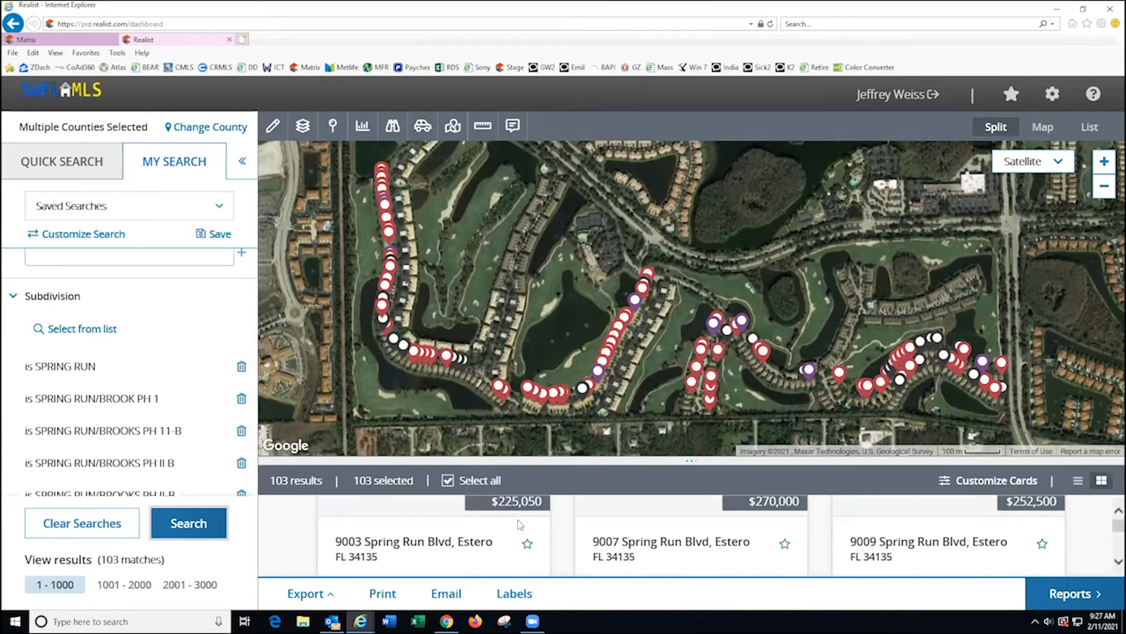
click(772, 349)
drag(685, 462, 683, 494)
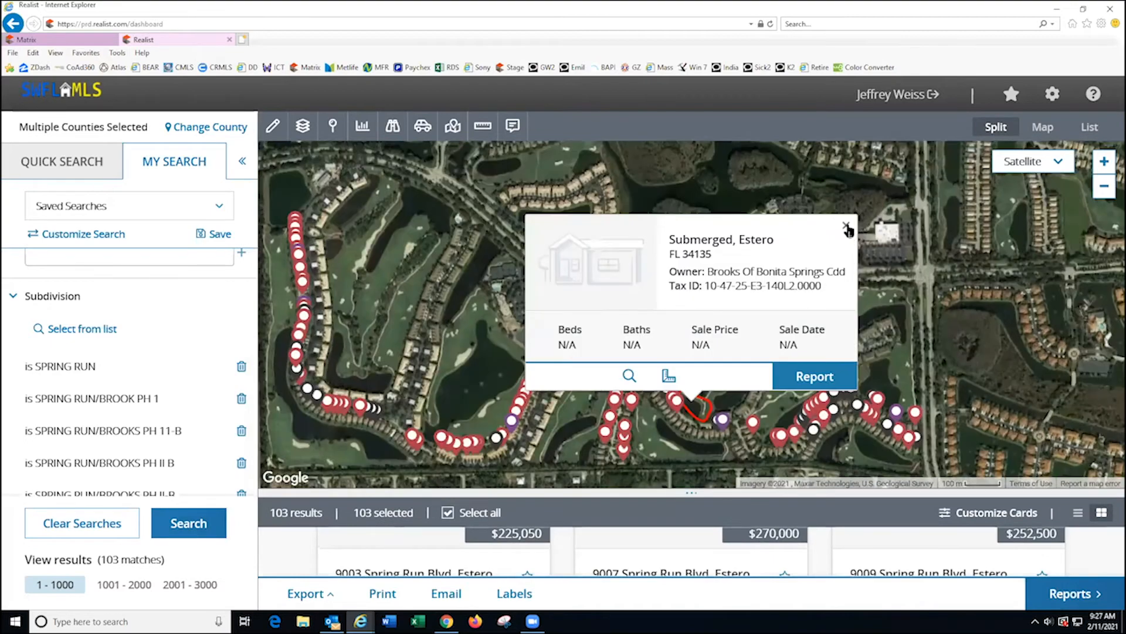
click(846, 226)
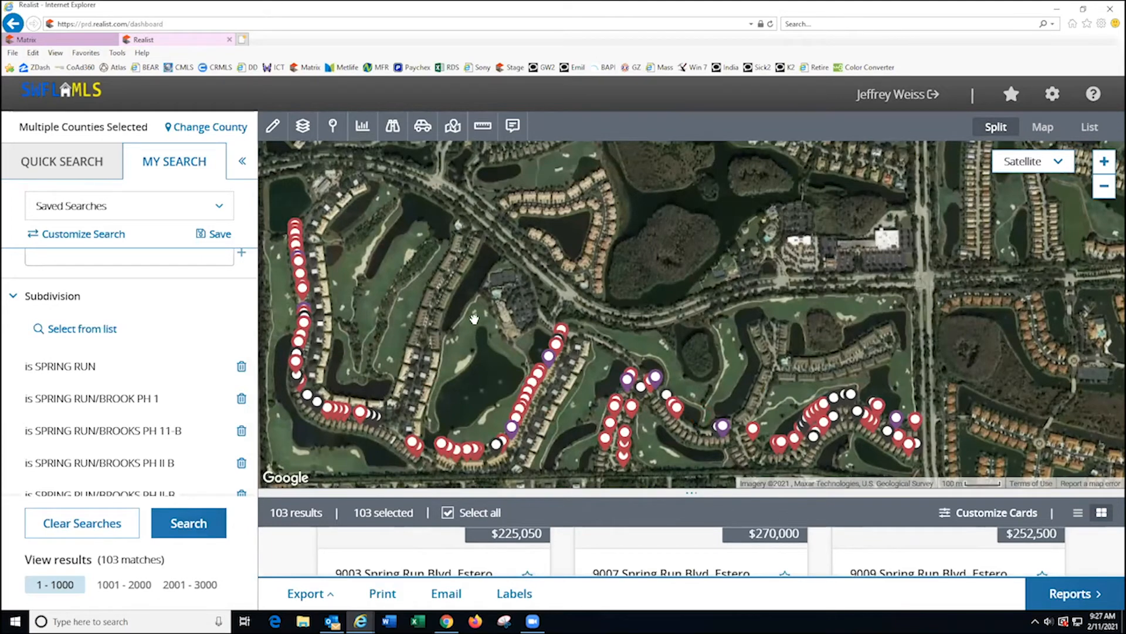
- Clear the subdivision search and show only the map, with the whole golf-course community in view
click(101, 530)
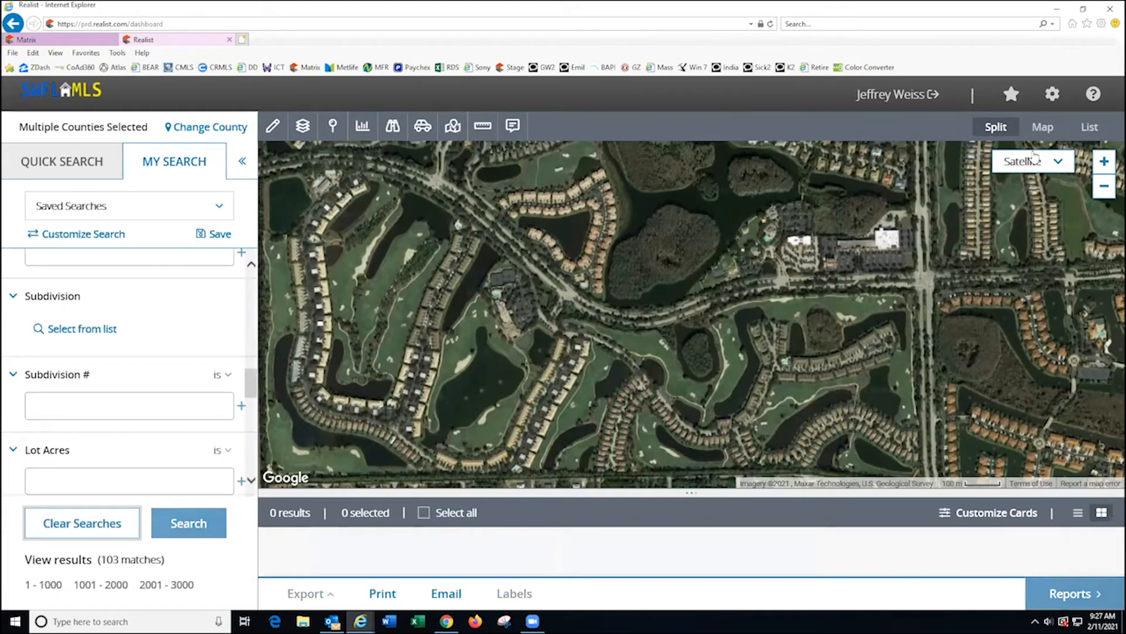
click(1043, 128)
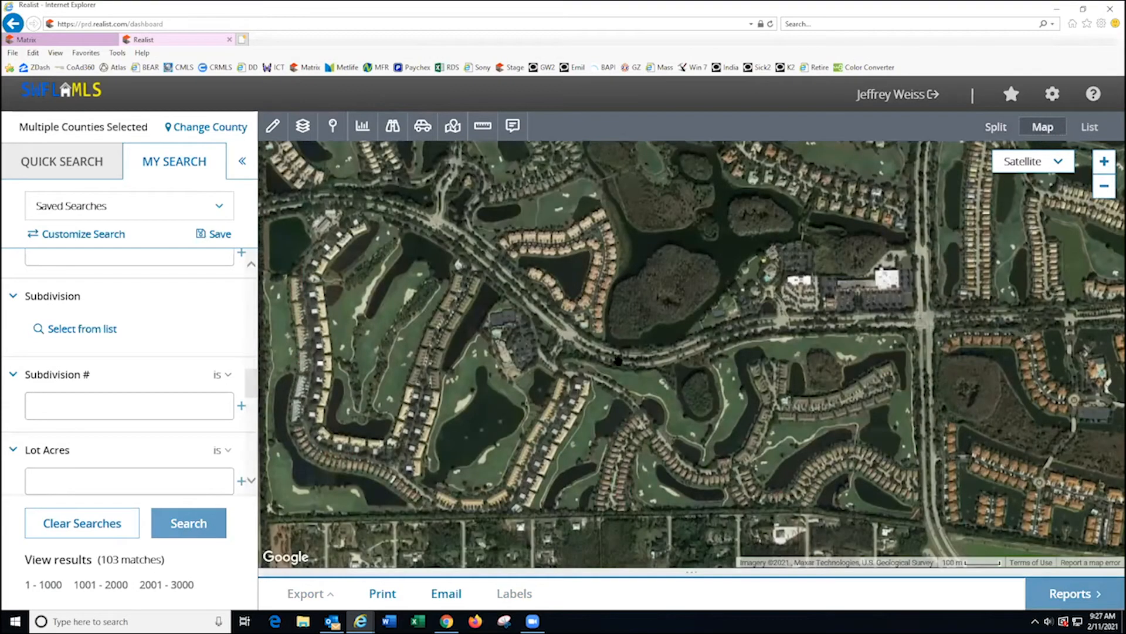
drag(543, 415, 618, 400)
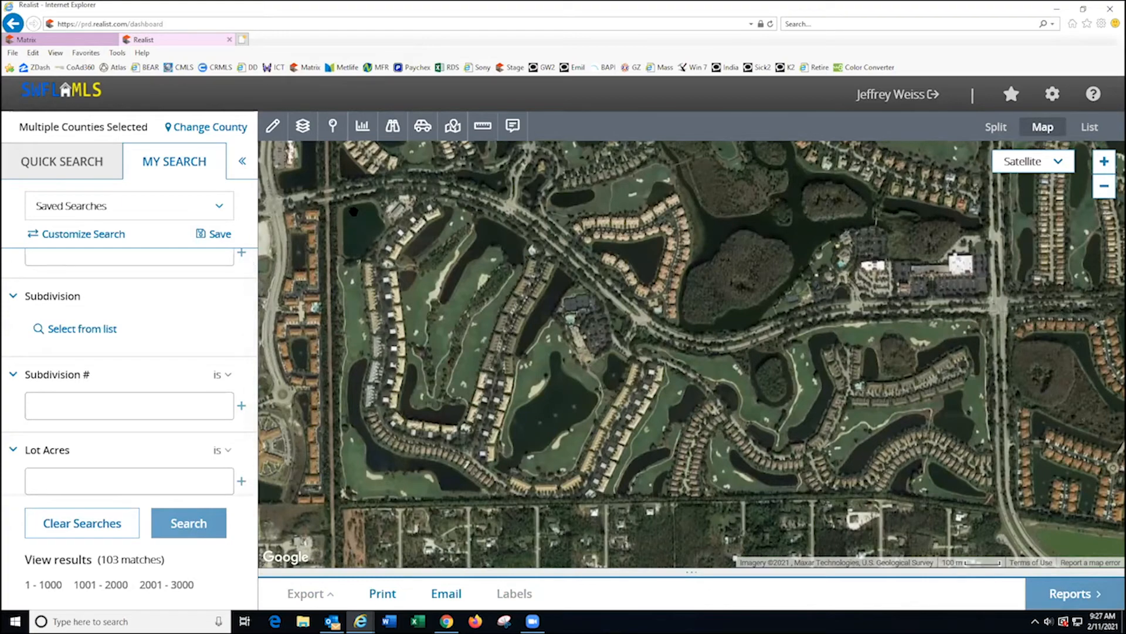
- Draw a closed polygon search area around the golf-course community, following its northern road, eastern road, southern edge and western edge
click(274, 129)
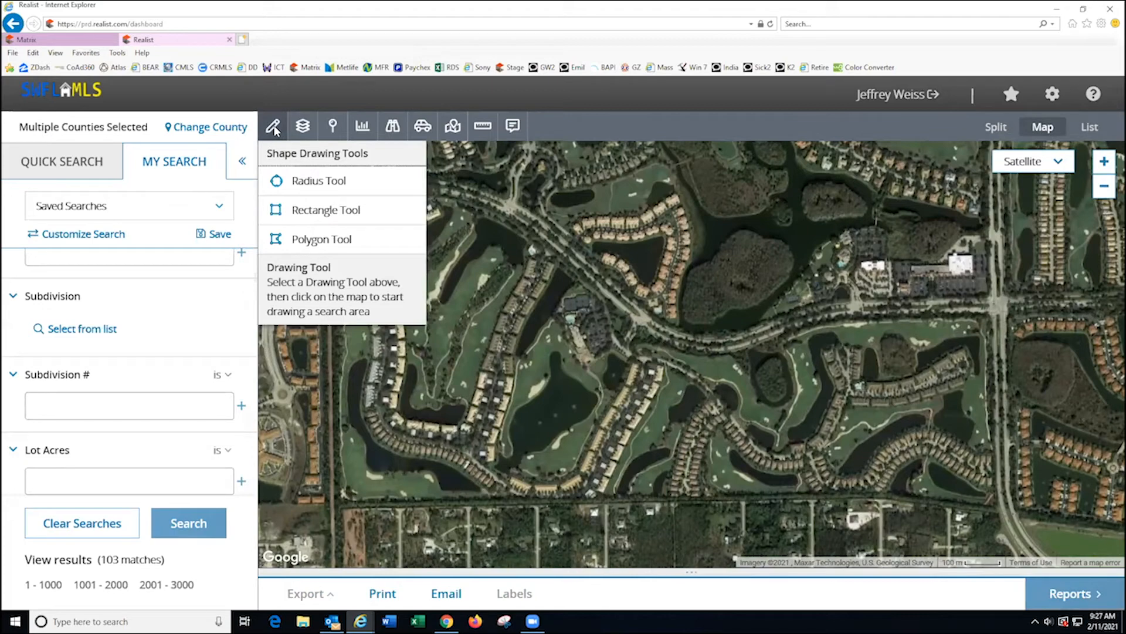
click(331, 239)
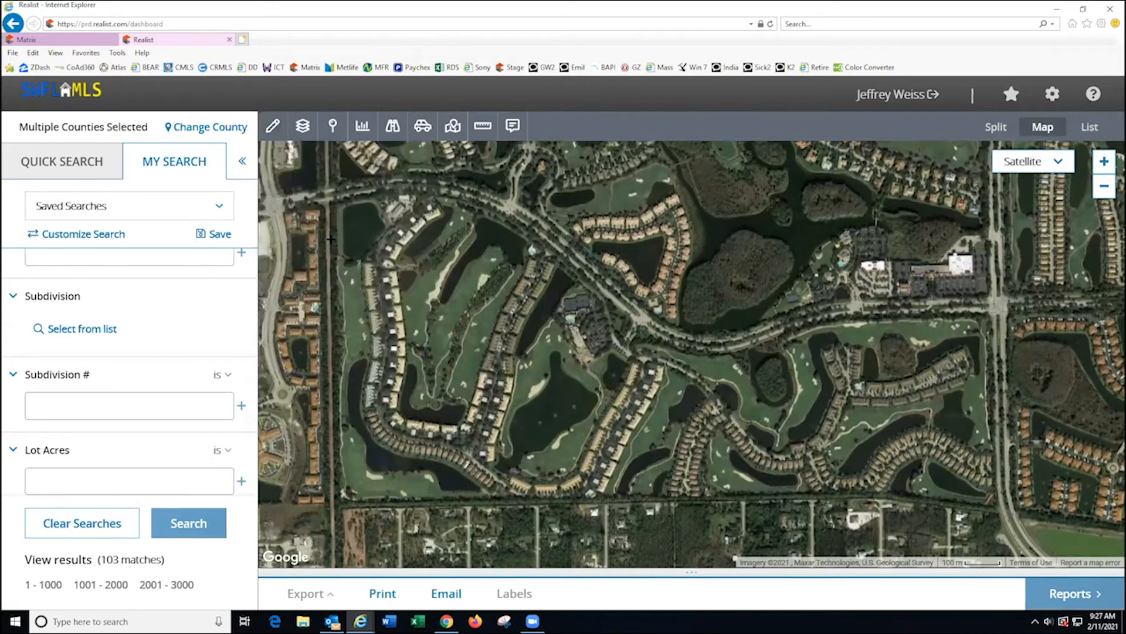
click(337, 205)
click(397, 195)
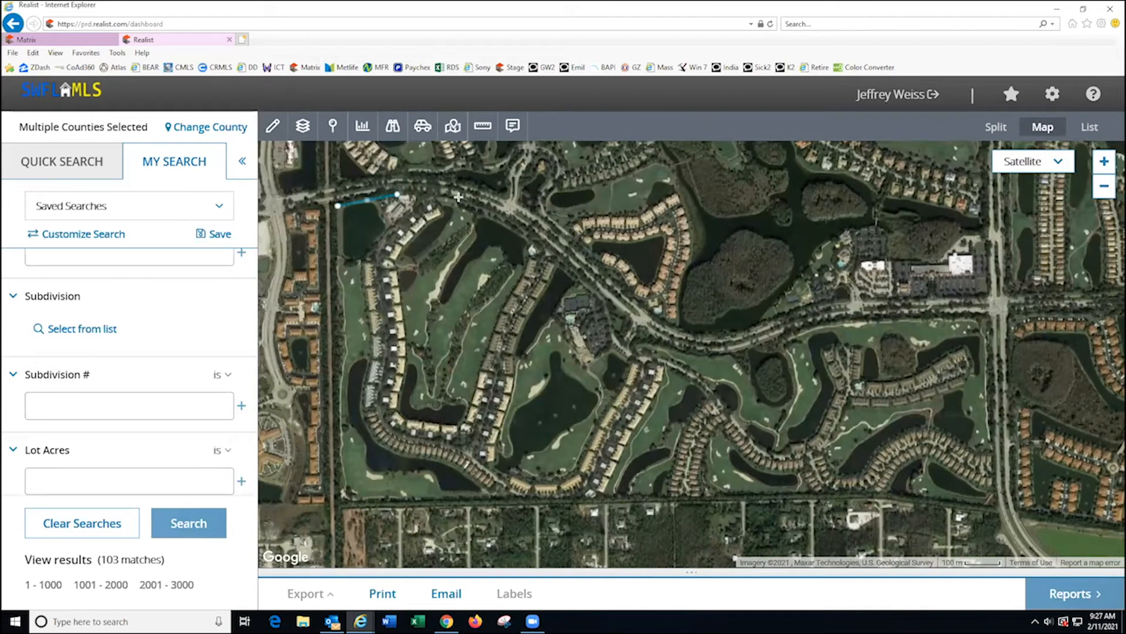
click(463, 204)
click(521, 231)
click(575, 282)
click(644, 334)
click(676, 356)
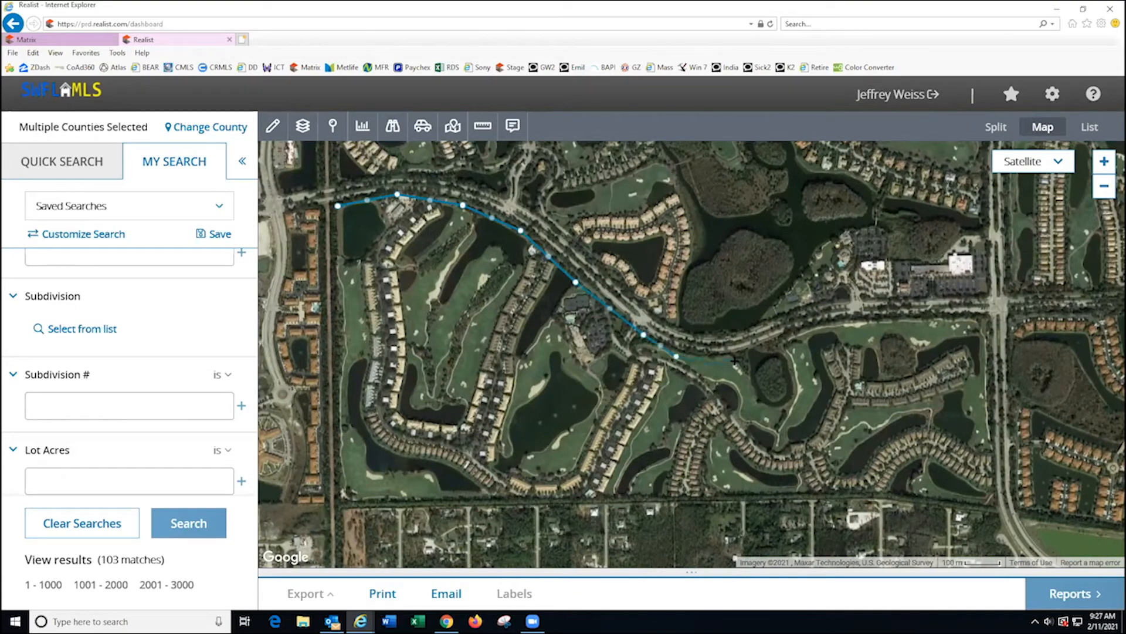
click(735, 360)
click(777, 345)
click(867, 326)
click(976, 340)
click(981, 425)
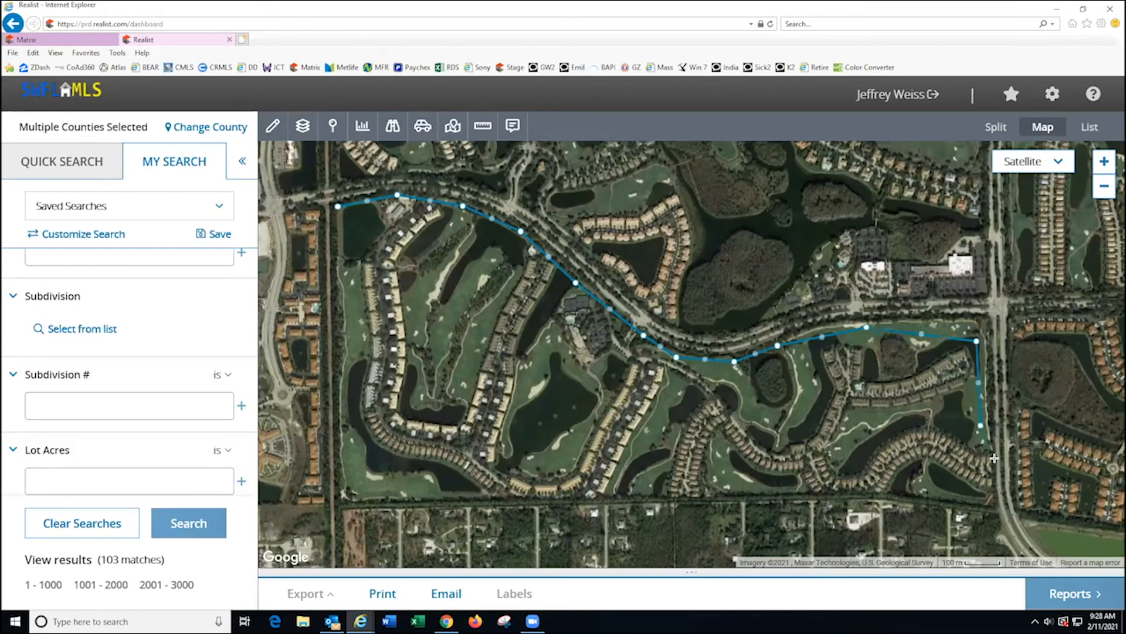
click(994, 458)
click(994, 500)
click(919, 490)
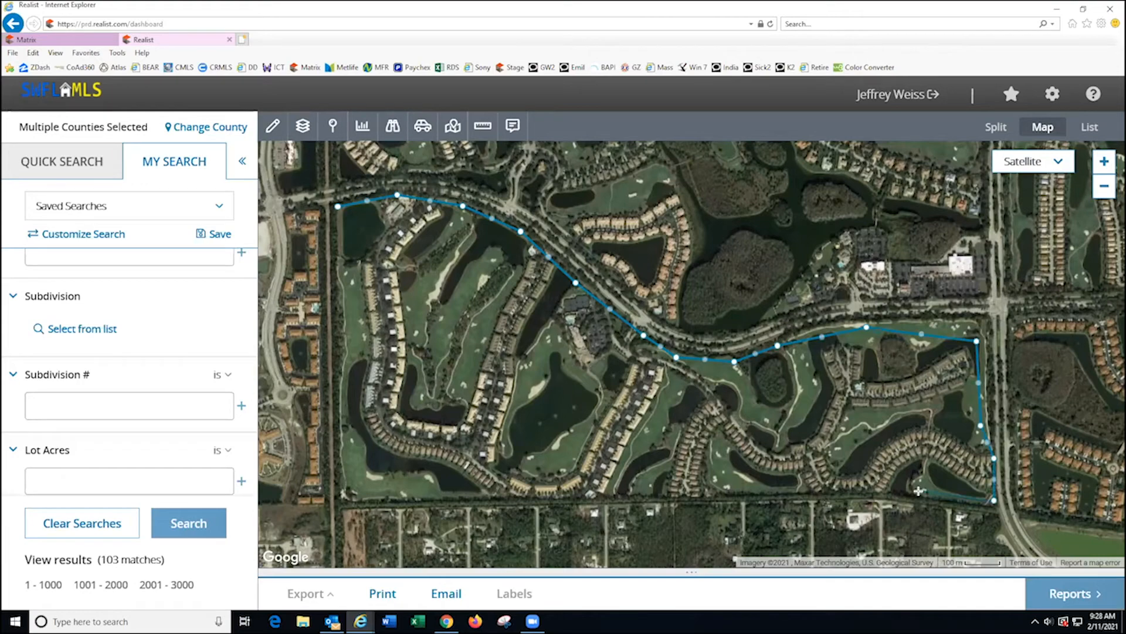
click(858, 494)
click(776, 493)
click(637, 498)
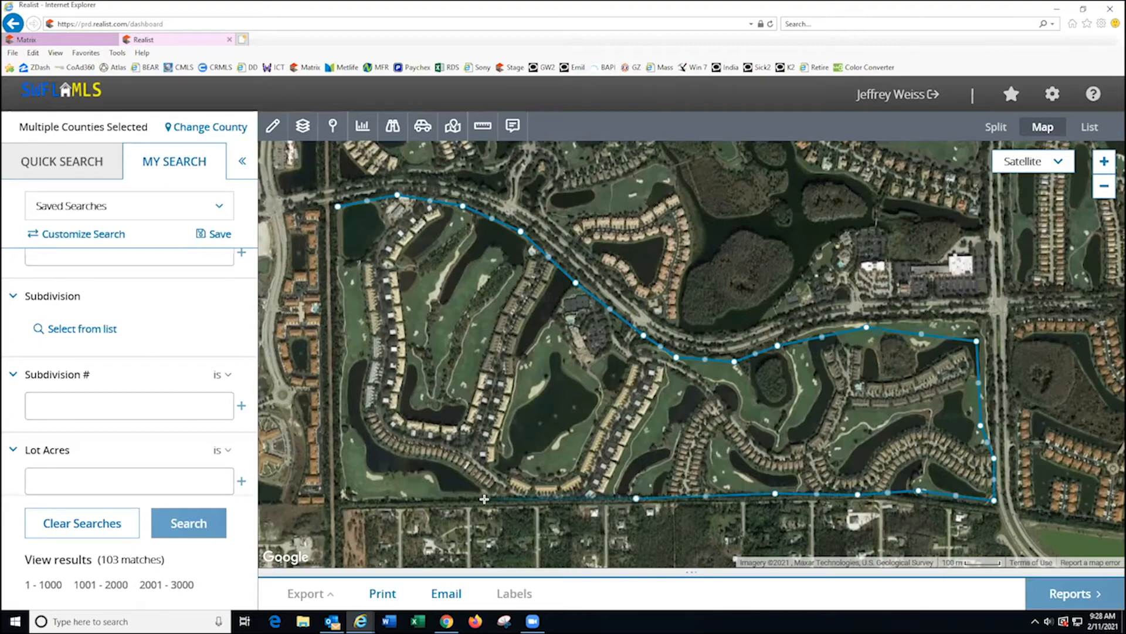
click(429, 500)
click(332, 400)
click(348, 305)
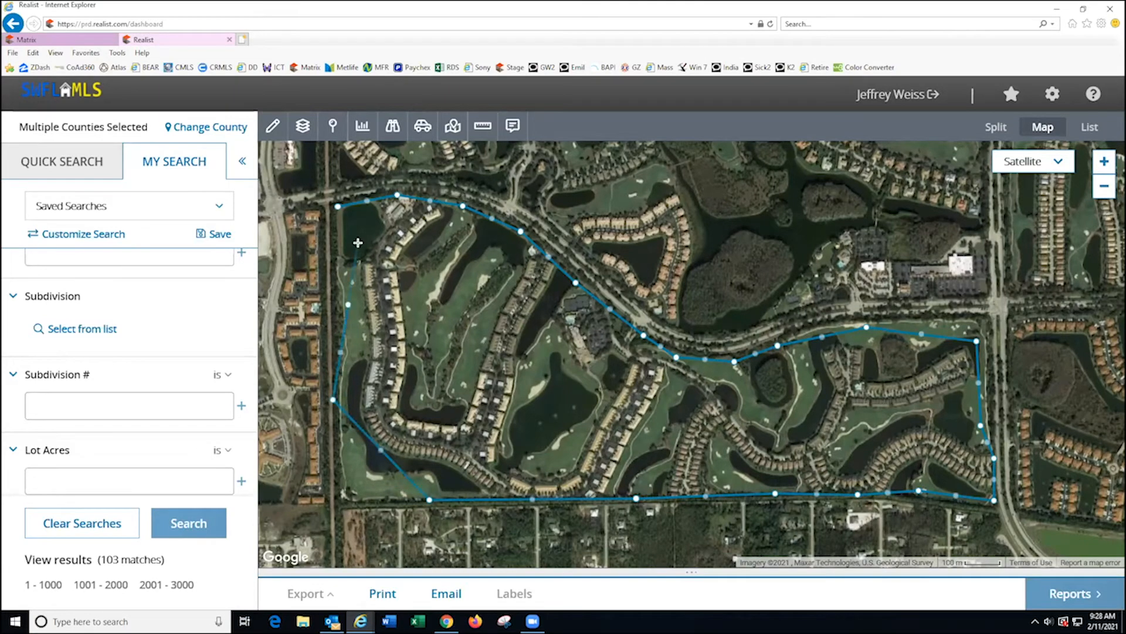
click(366, 227)
click(338, 208)
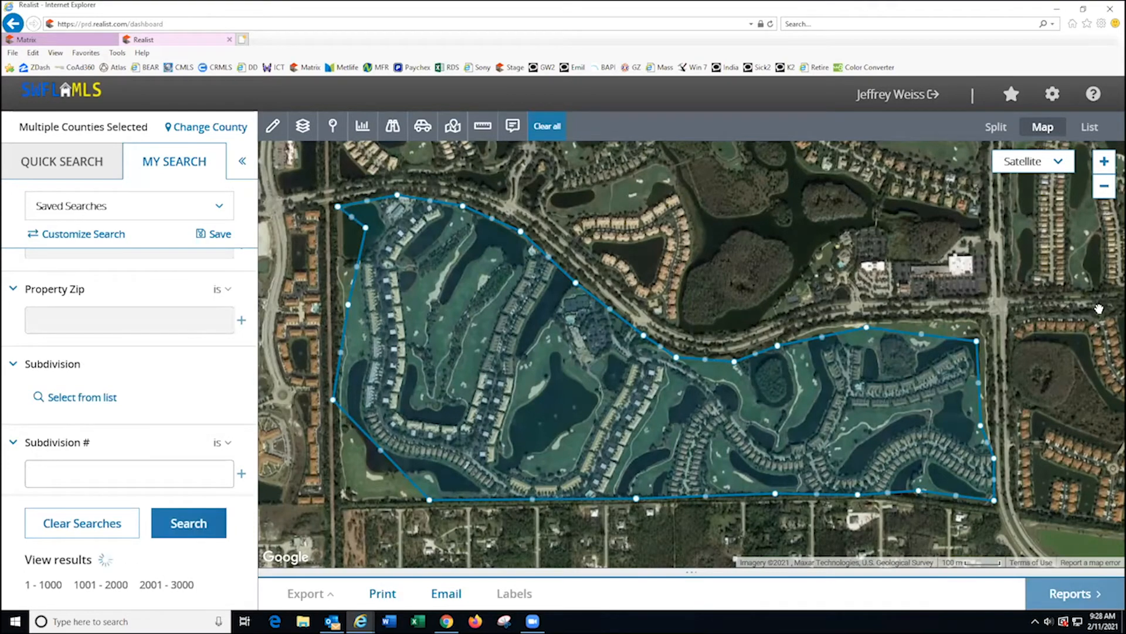
- Run the property search for the drawn area in split view and show the results as a table
click(997, 131)
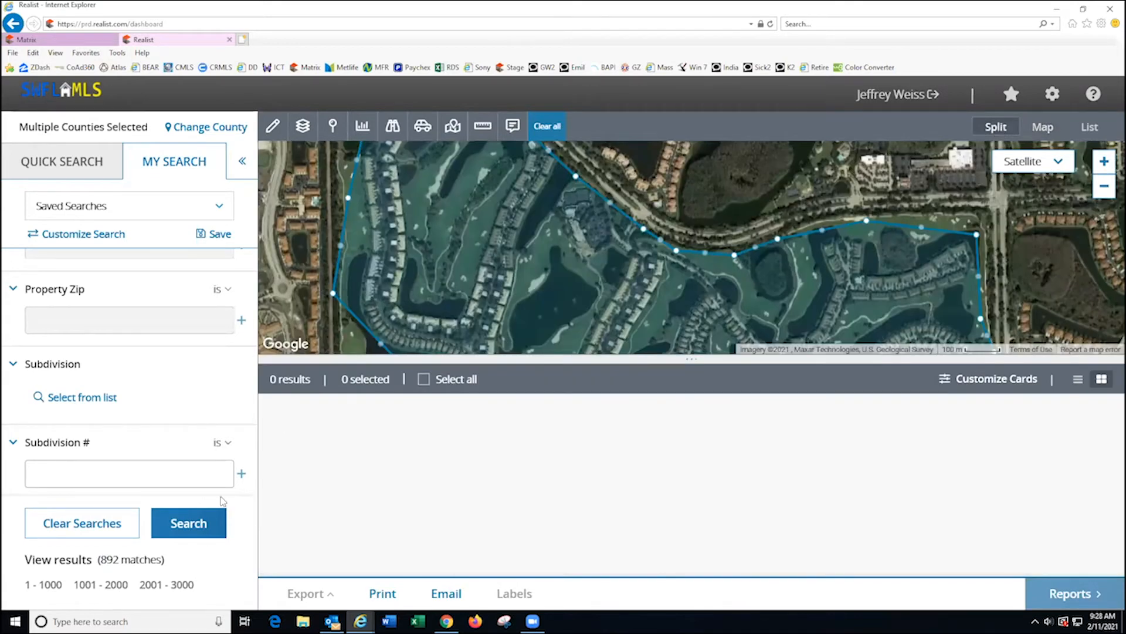
click(194, 528)
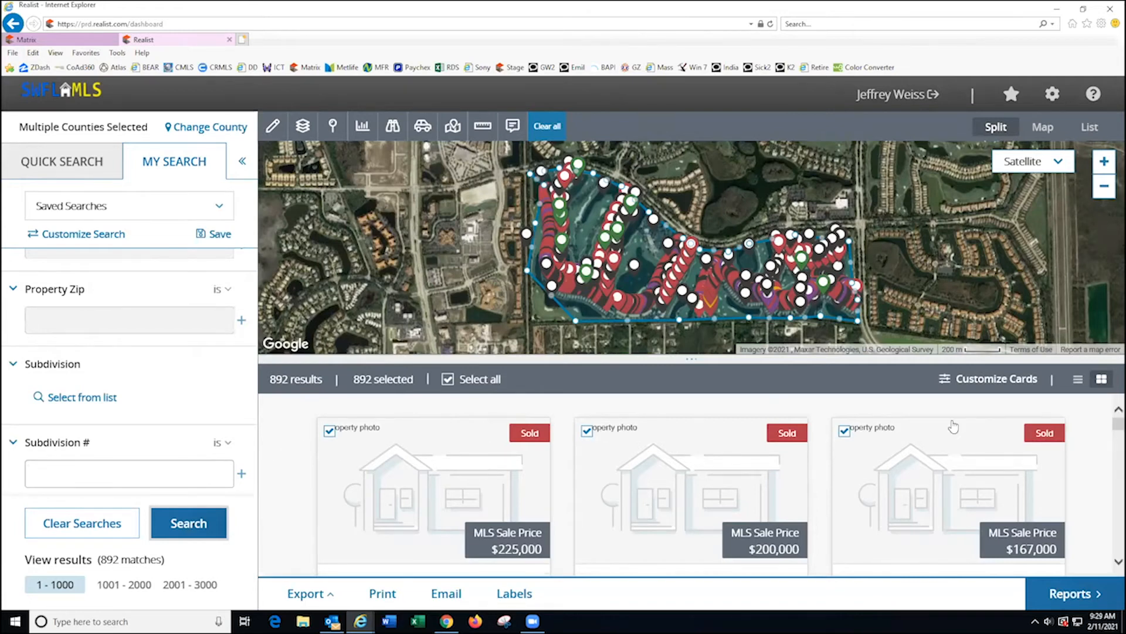
click(1080, 383)
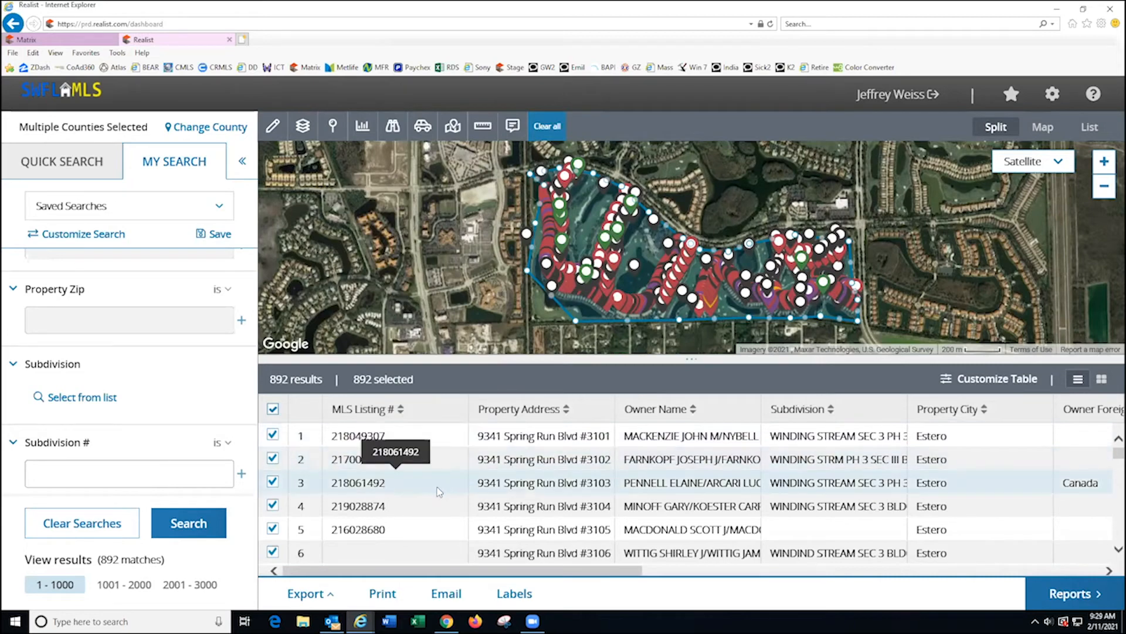
- Look through the results table for entries that are not homeowners, checking the property address, owner name and subdivision
scroll(421, 487, down, 1)
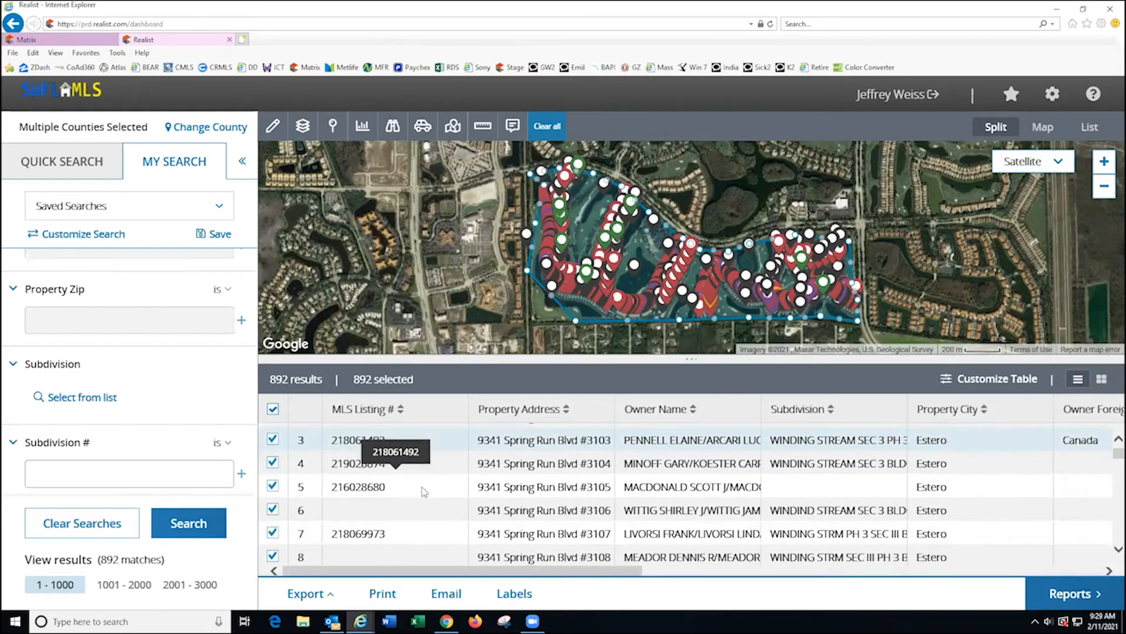
scroll(422, 487, down, 3)
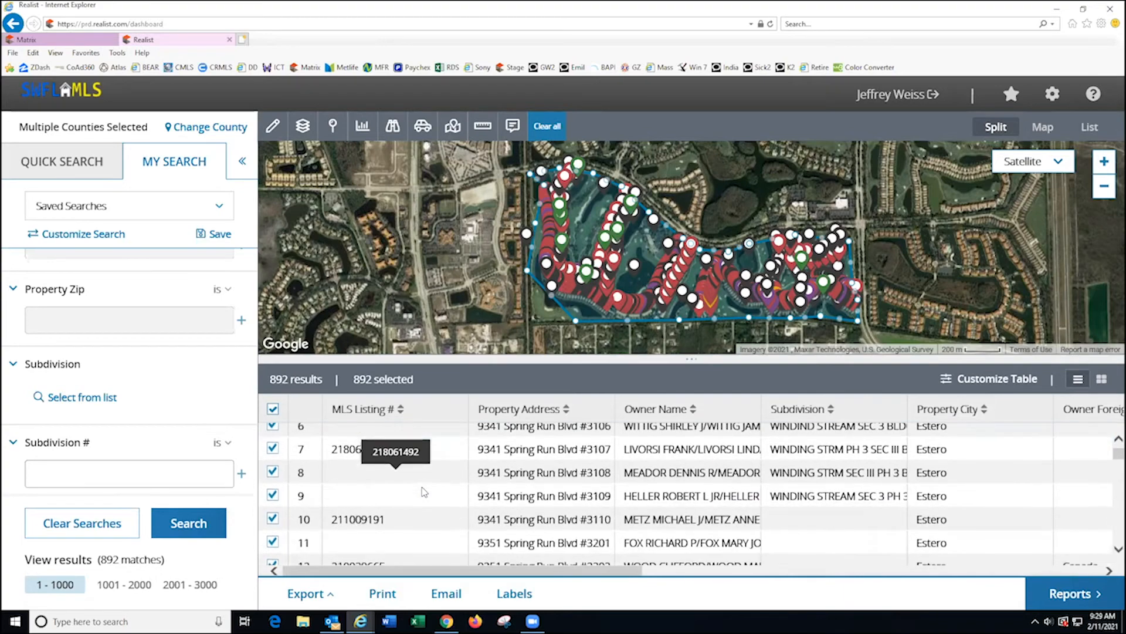
scroll(450, 482, down, 2)
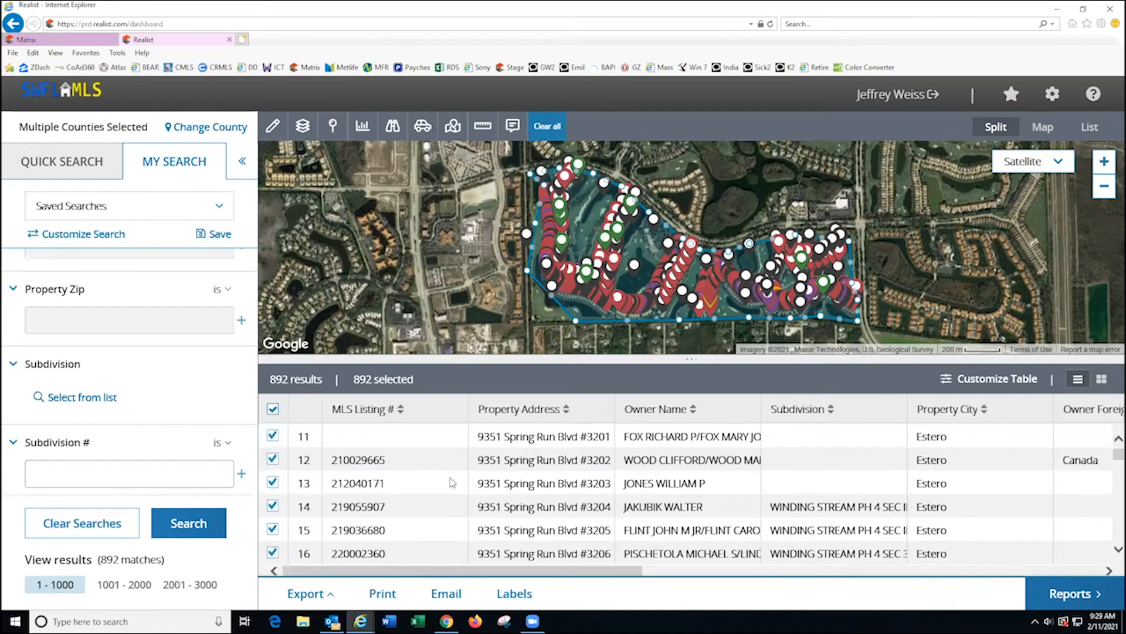
scroll(450, 483, down, 3)
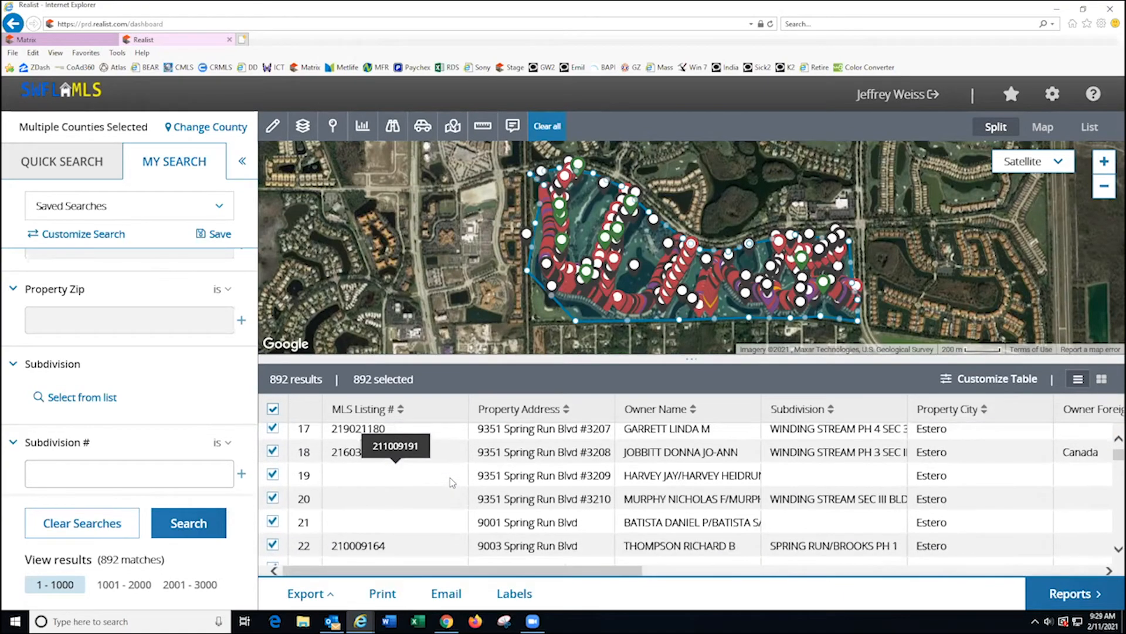
scroll(450, 481, down, 5)
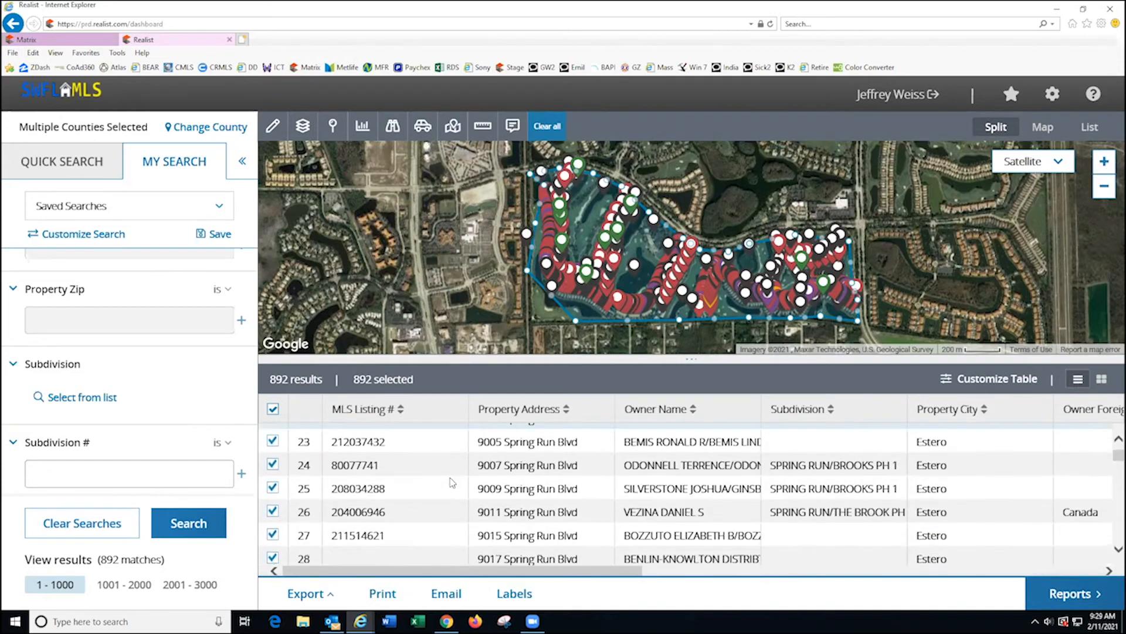
scroll(451, 483, down, 6)
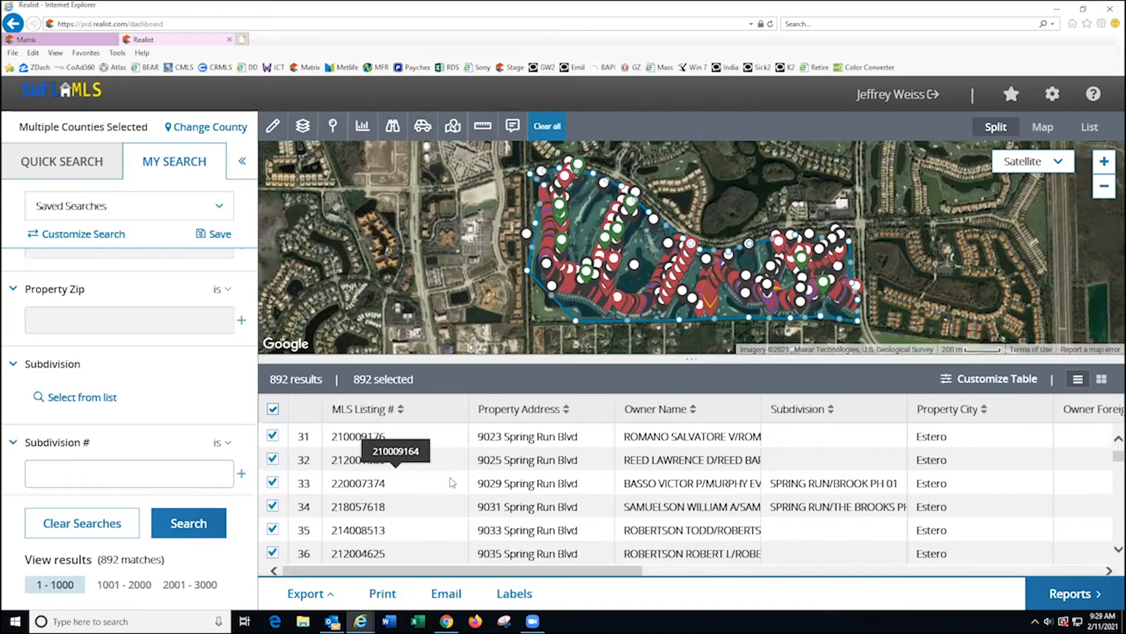
scroll(451, 483, down, 6)
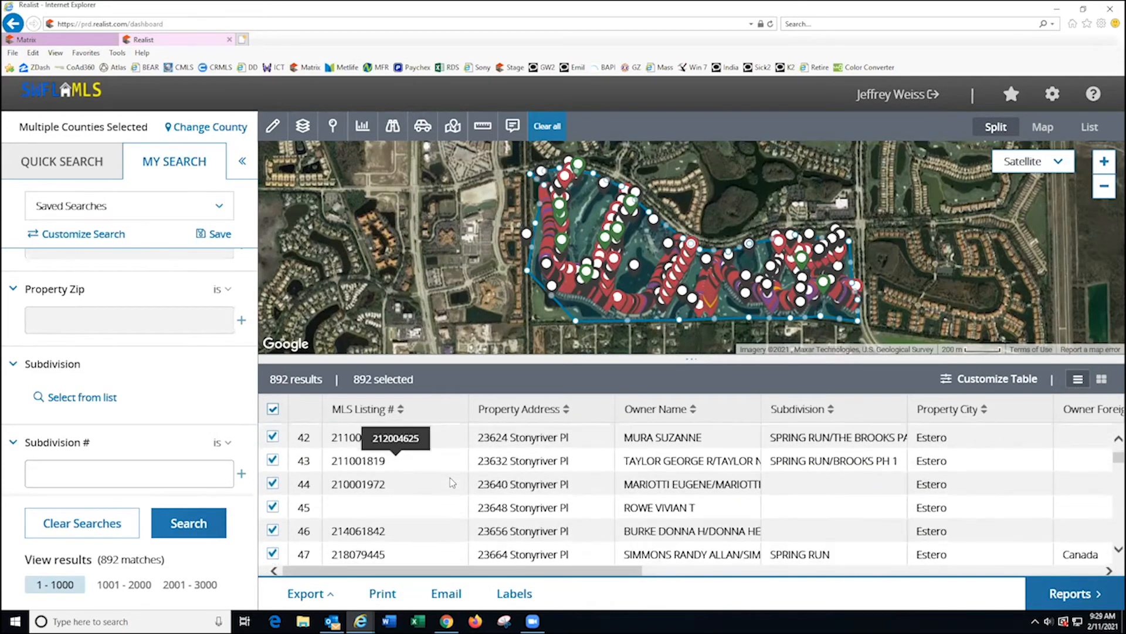
scroll(452, 483, down, 6)
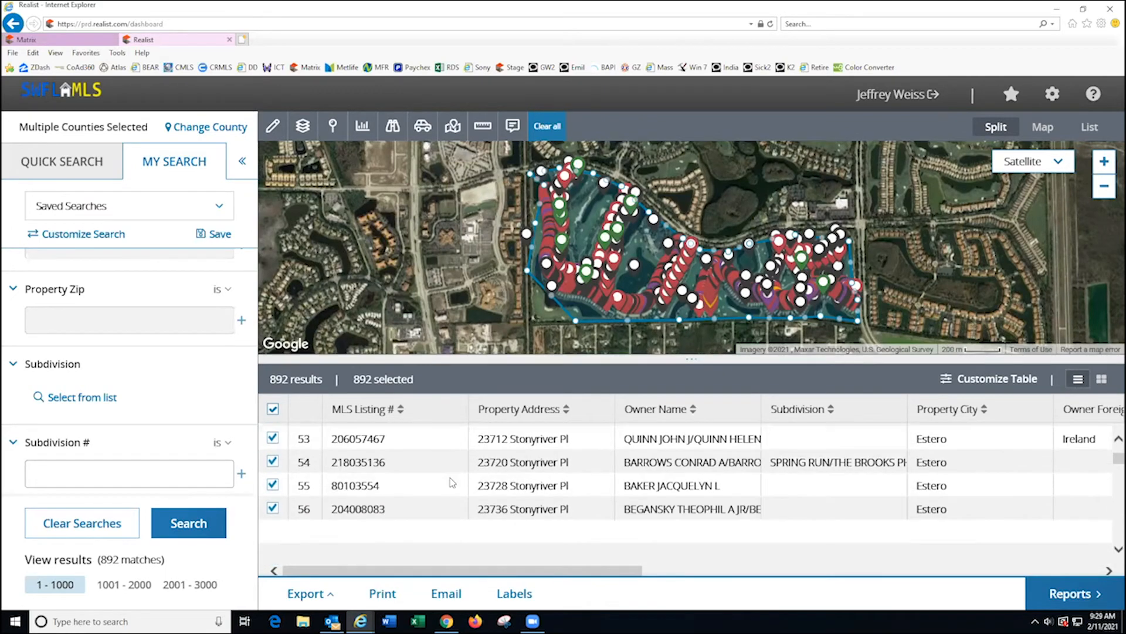
scroll(450, 482, down, 4)
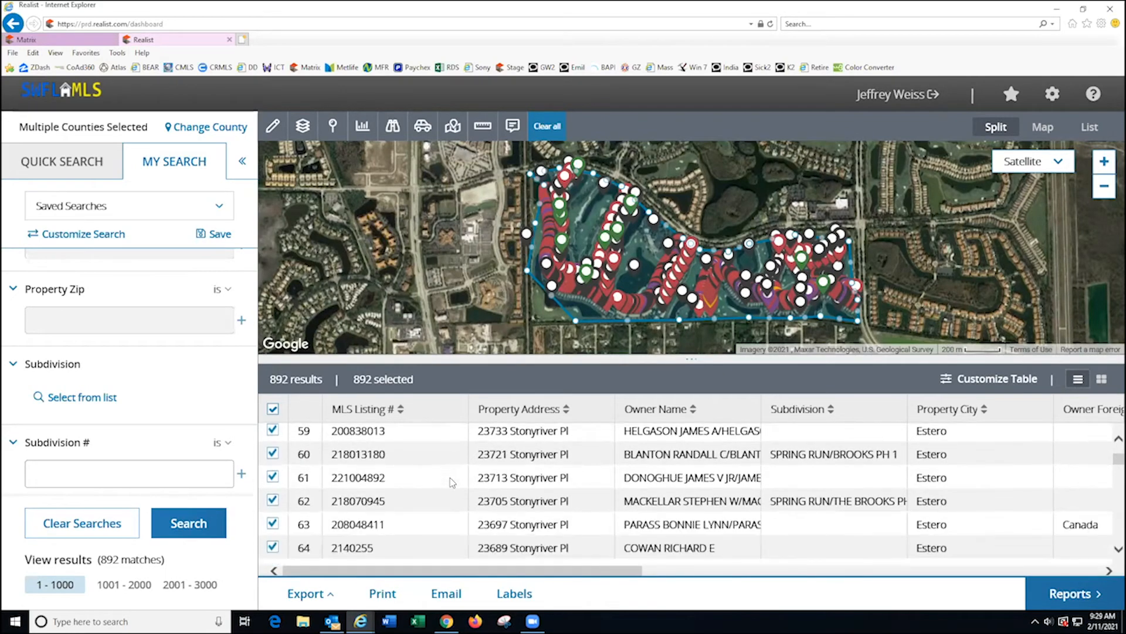
scroll(449, 479, down, 3)
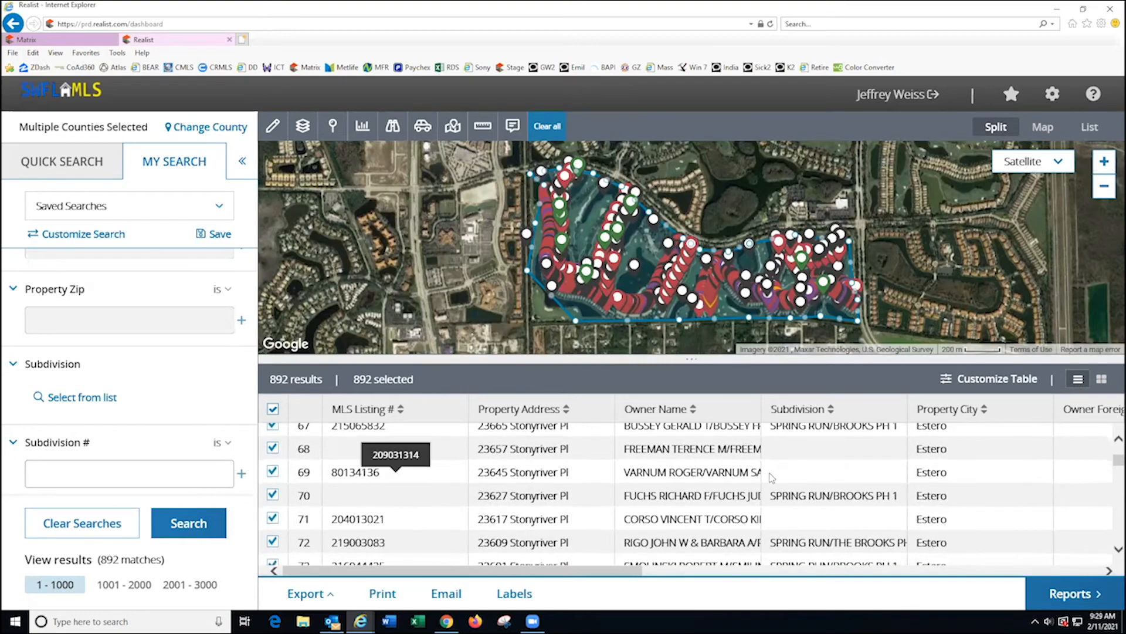
scroll(1107, 482, down, 5)
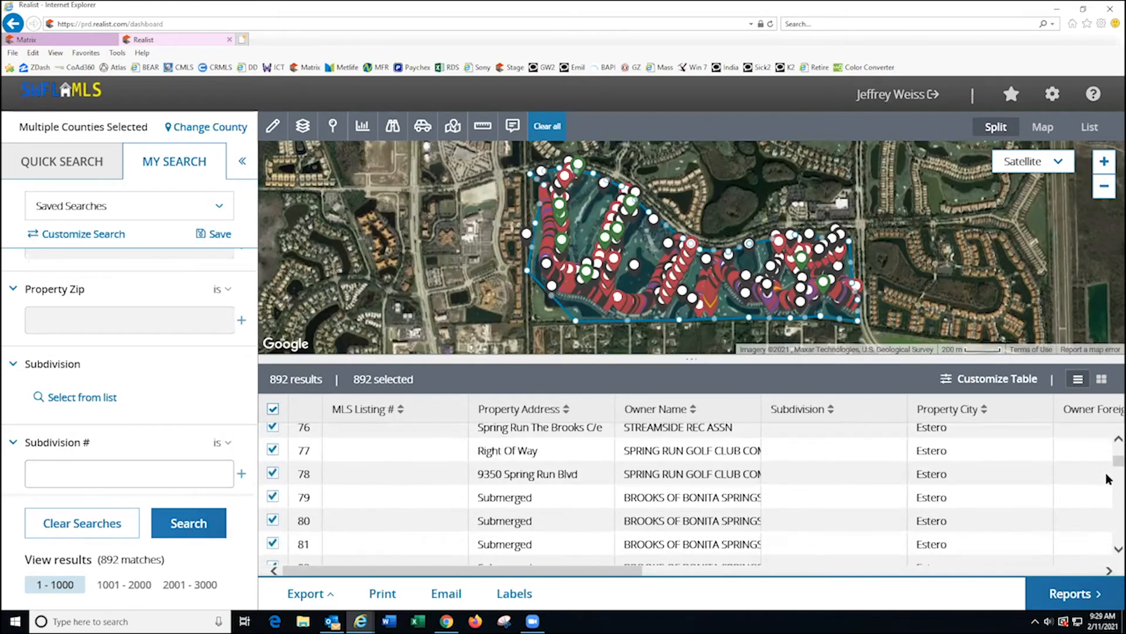
- Exclude result rows 74 to 78, the Streamside recreation association and Spring Run golf club parcels, from the selection
scroll(656, 453, up, 2)
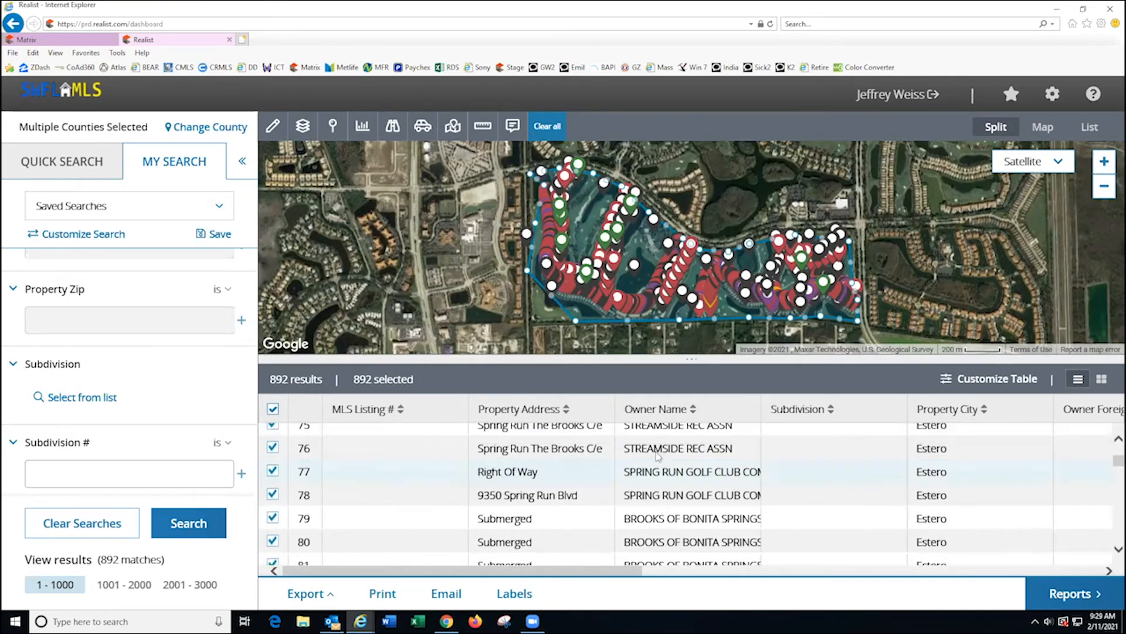
scroll(656, 451, up, 1)
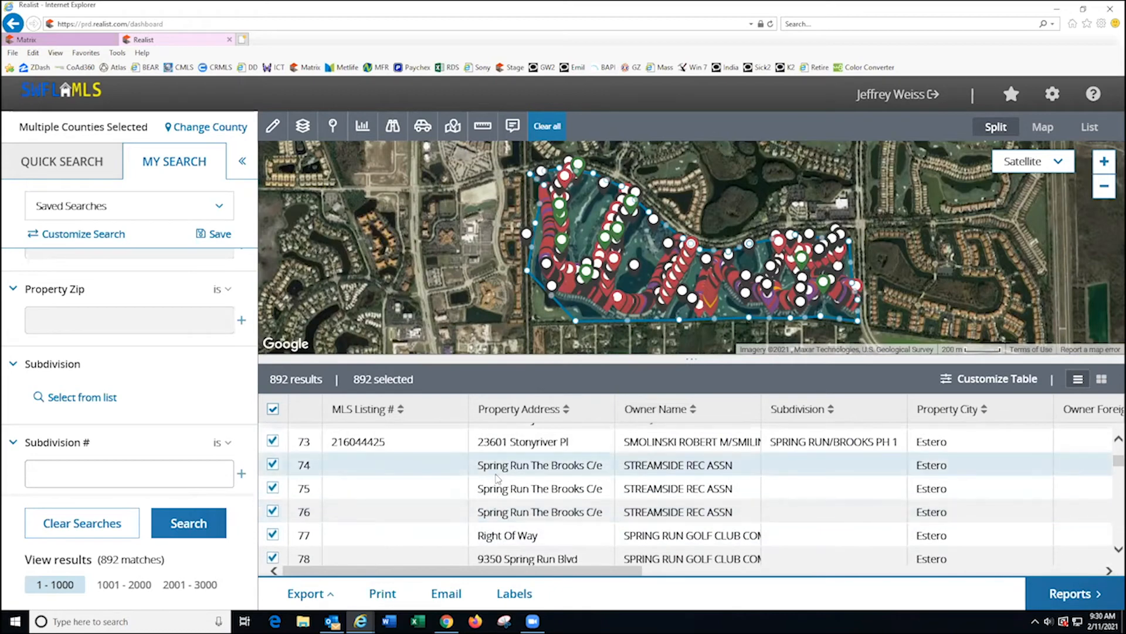
click(273, 465)
click(273, 488)
click(273, 512)
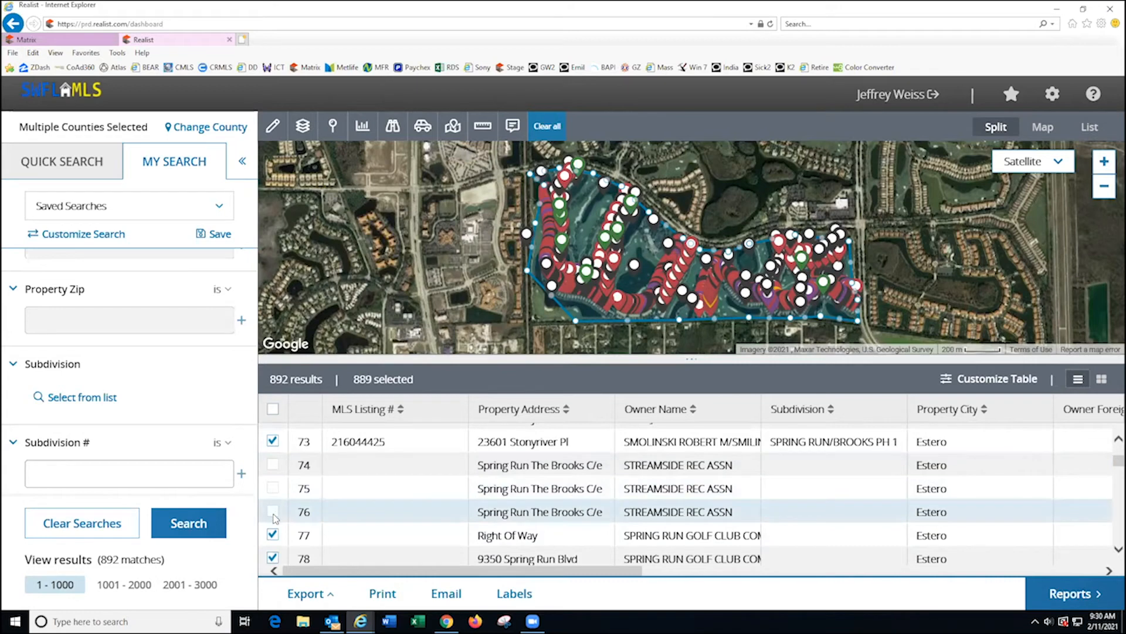
scroll(305, 516, down, 1)
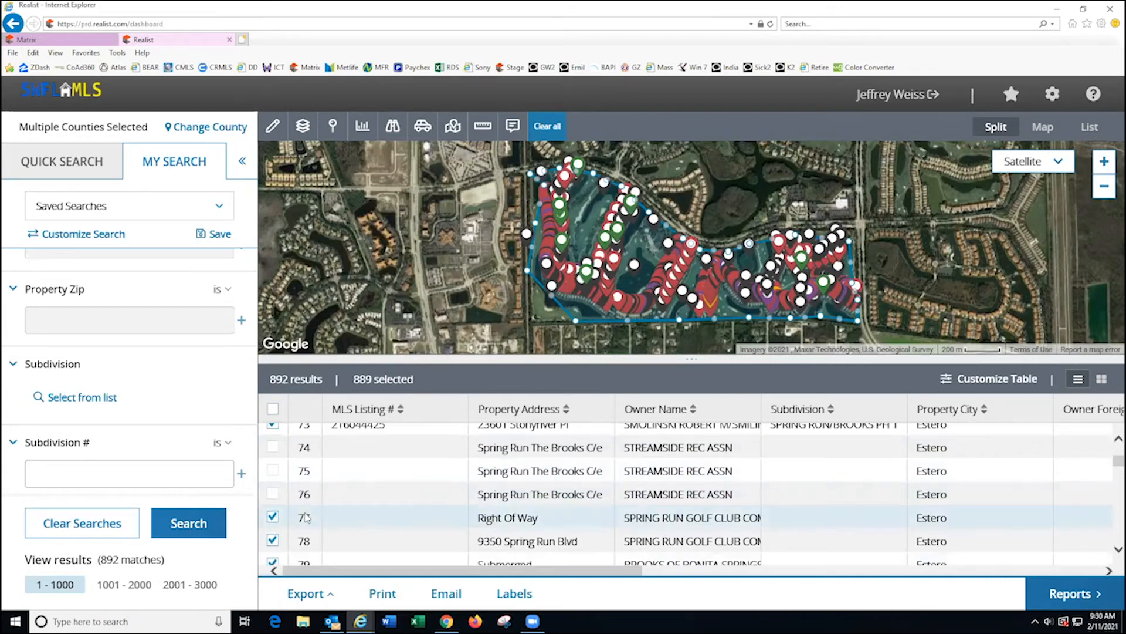
click(274, 517)
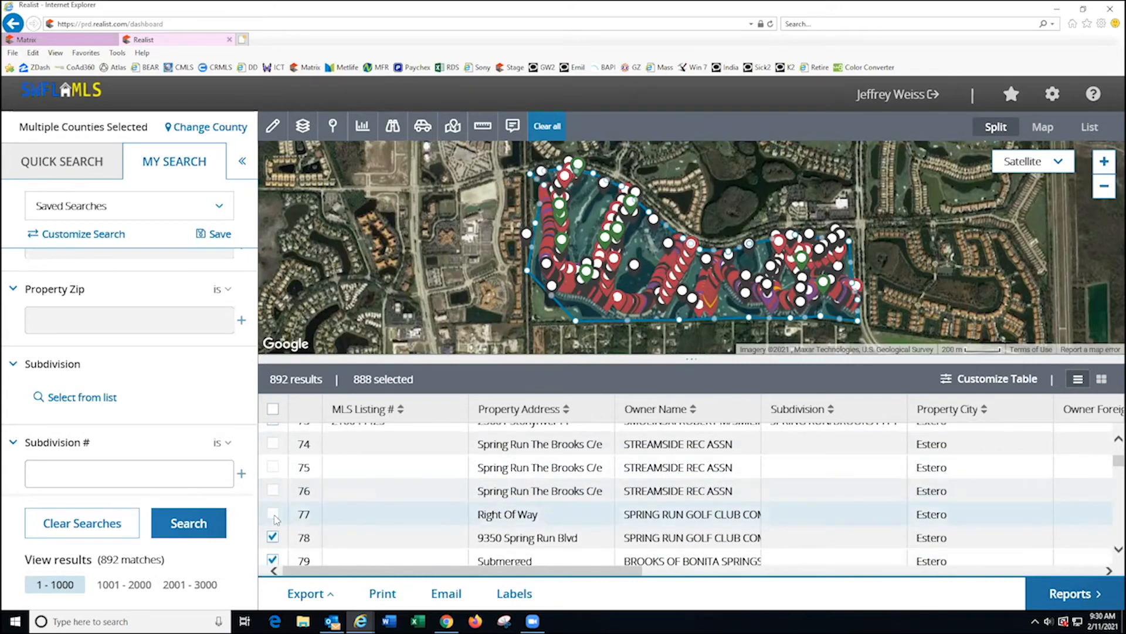
click(273, 537)
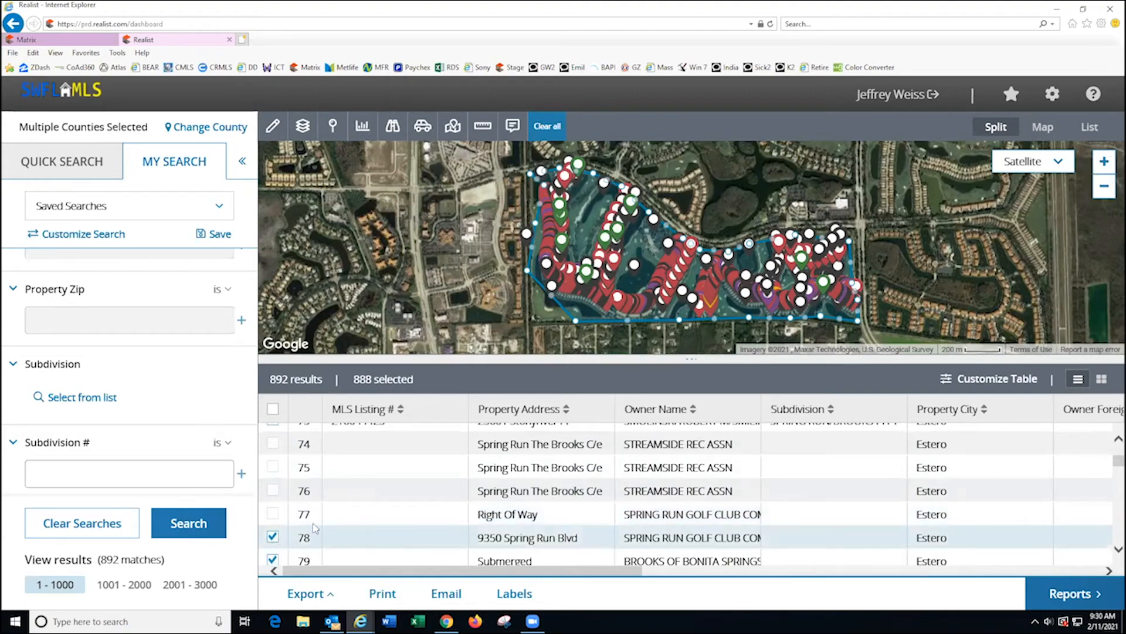
- Exclude result rows 79 to 83, the submerged parcels and the Streamside Section association entry, from the selection
scroll(368, 516, down, 2)
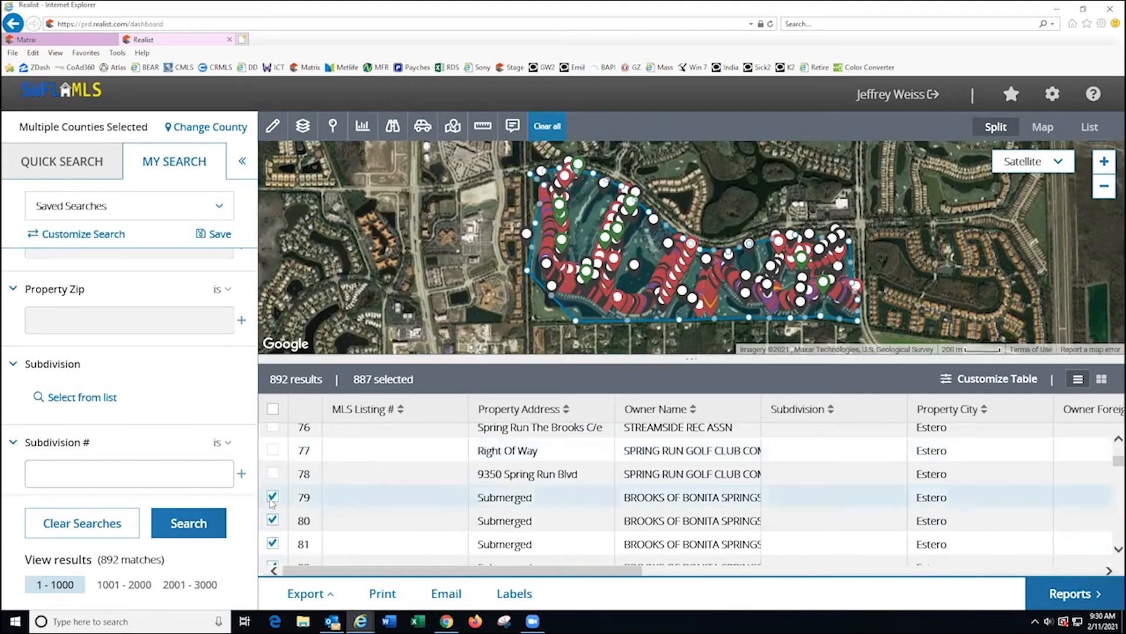
scroll(509, 500, down, 2)
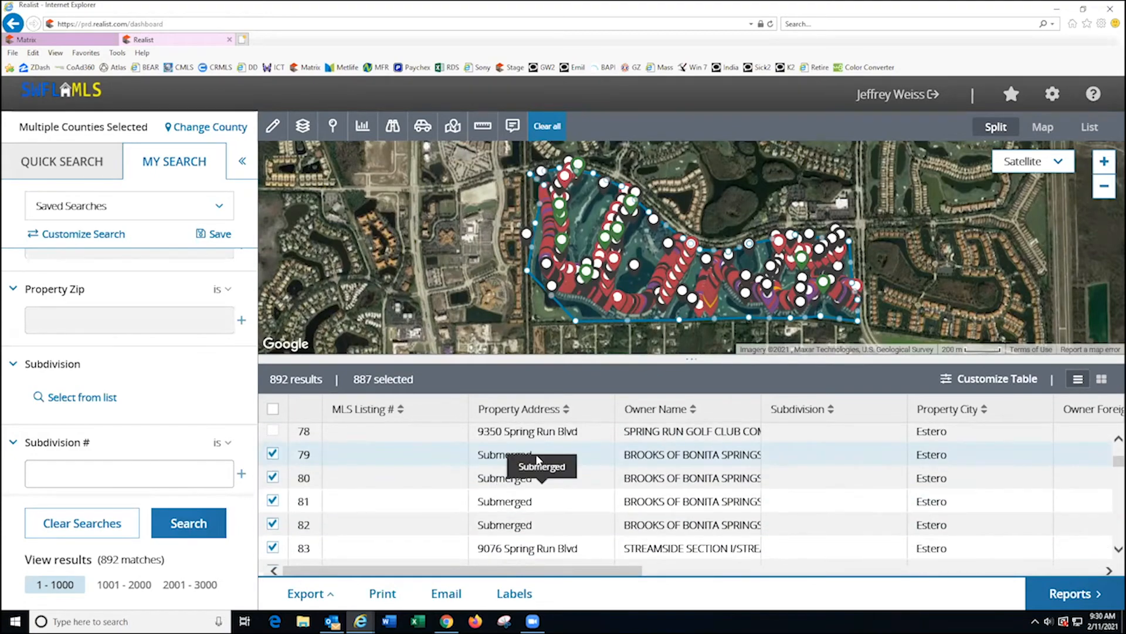
click(273, 454)
click(273, 478)
click(272, 501)
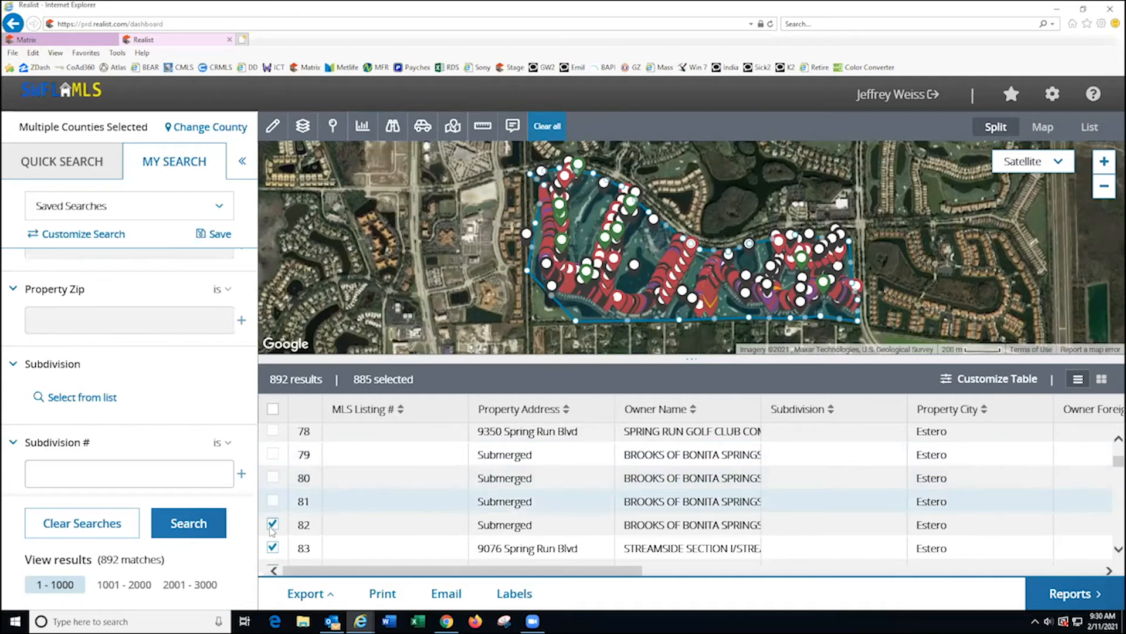
click(273, 525)
scroll(365, 535, down, 1)
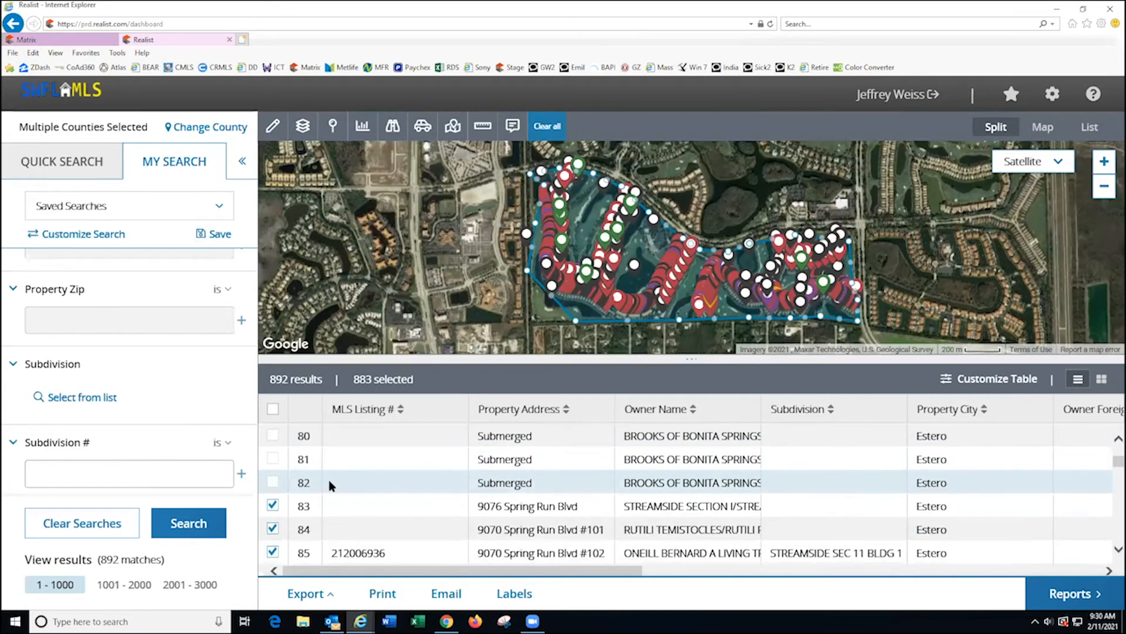
click(273, 505)
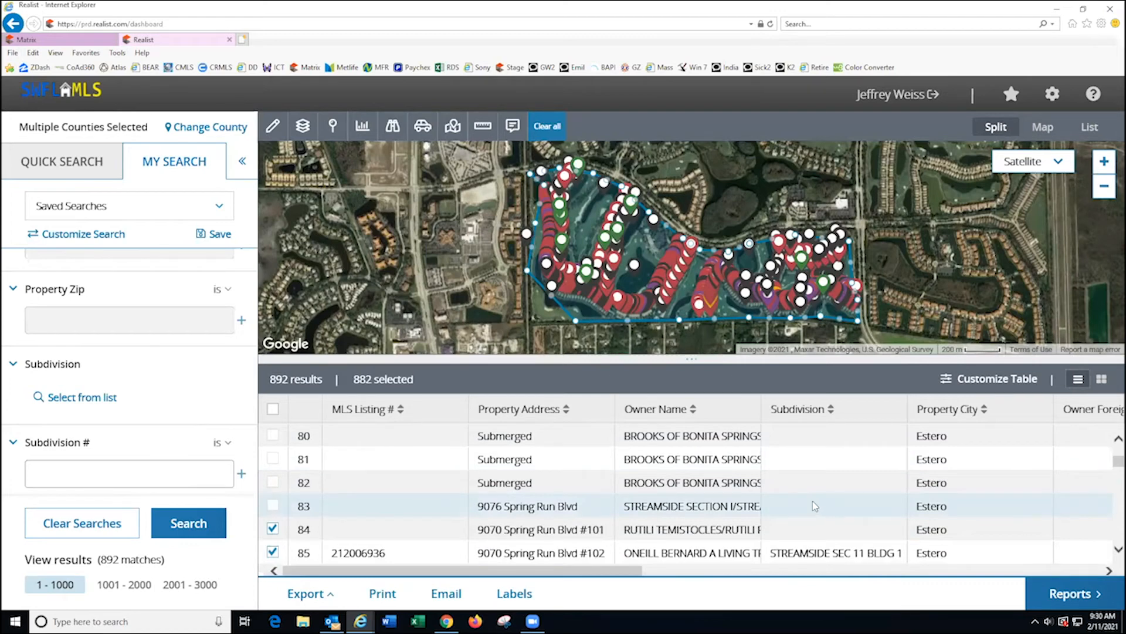
- Look further through the results table, down to around row 200, for more entries that are not homeowners
scroll(648, 506, down, 1)
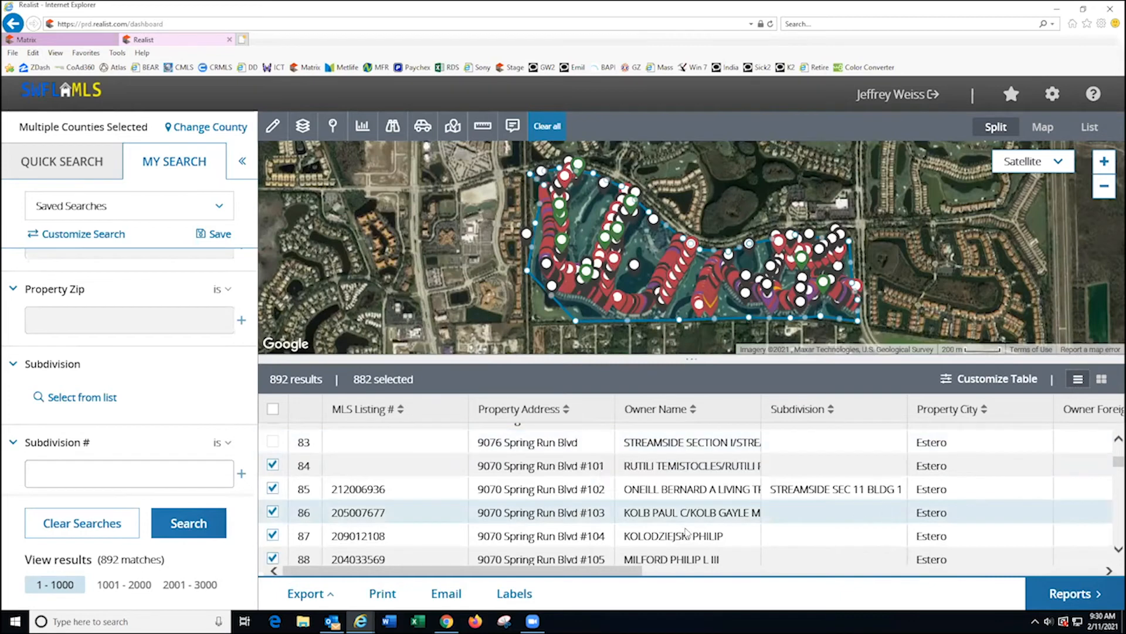
scroll(836, 522, down, 1)
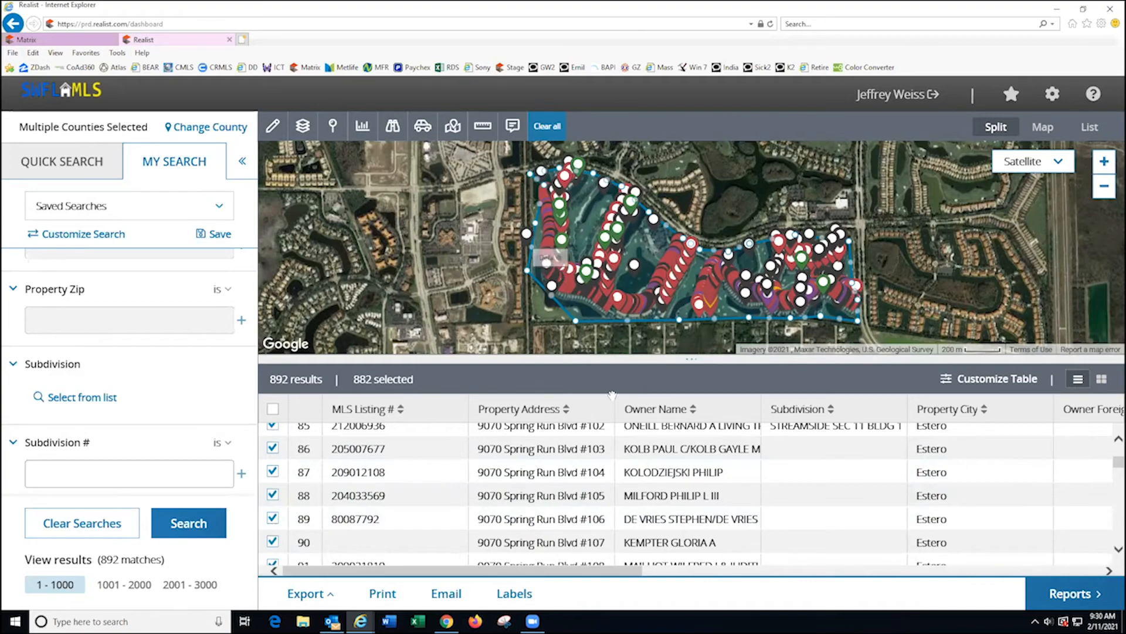
scroll(610, 458, down, 1)
scroll(610, 458, down, 3)
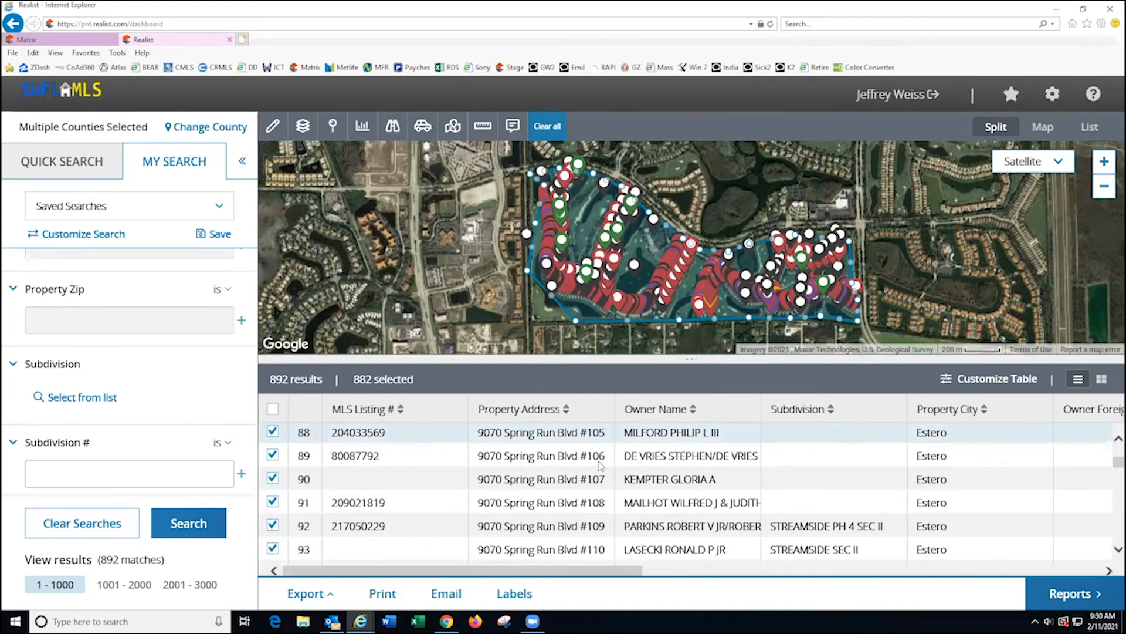
scroll(601, 465, down, 5)
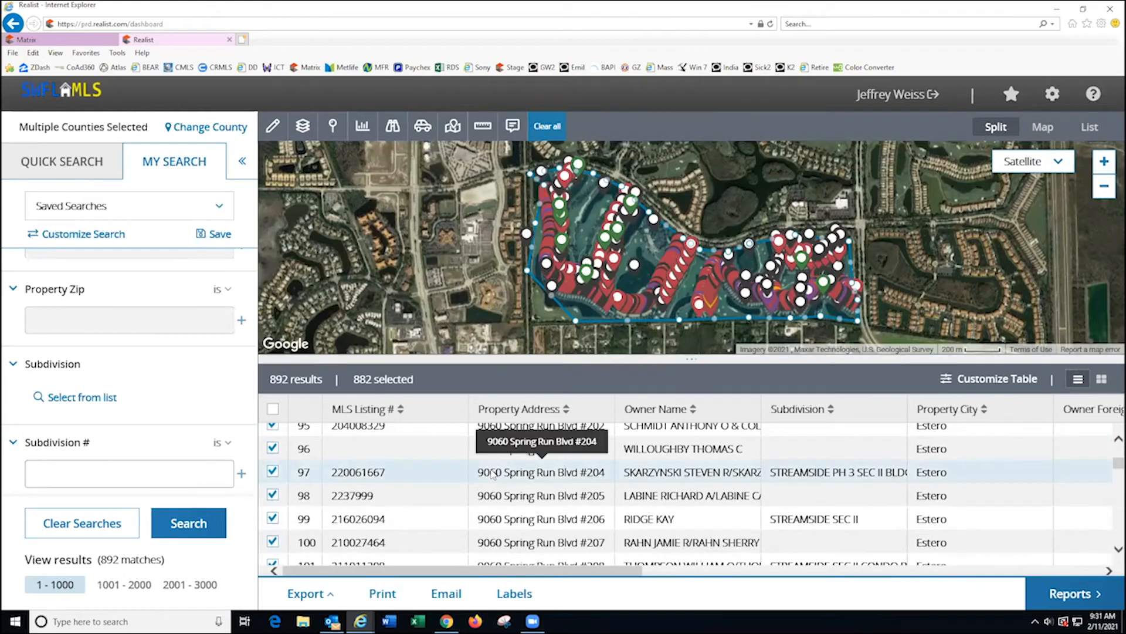
scroll(492, 474, down, 7)
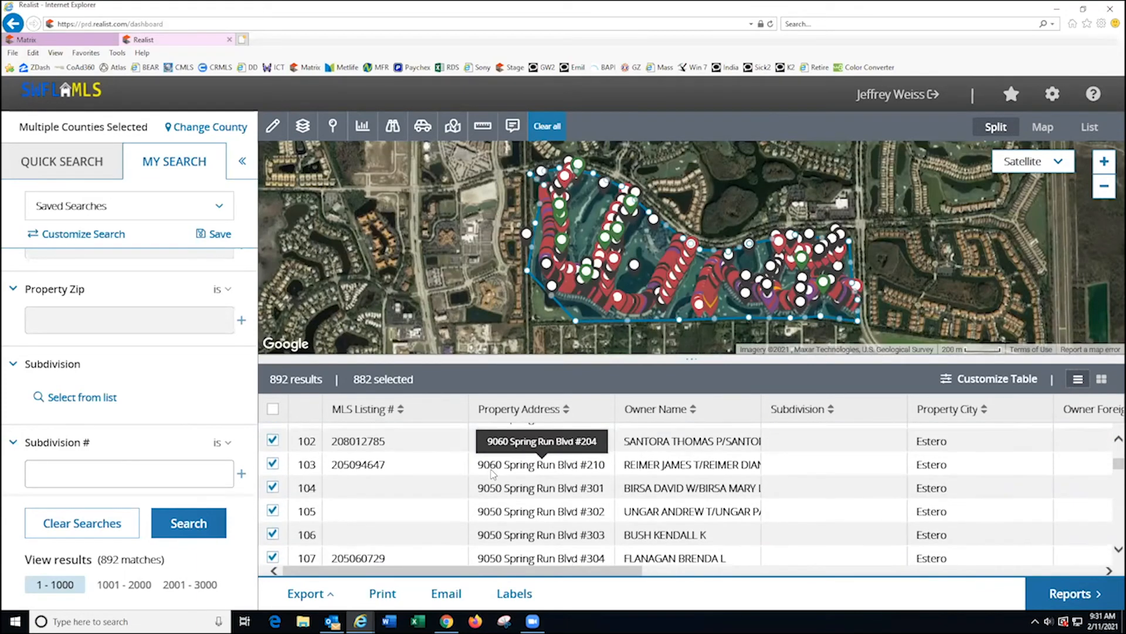
scroll(492, 474, down, 3)
scroll(491, 475, down, 3)
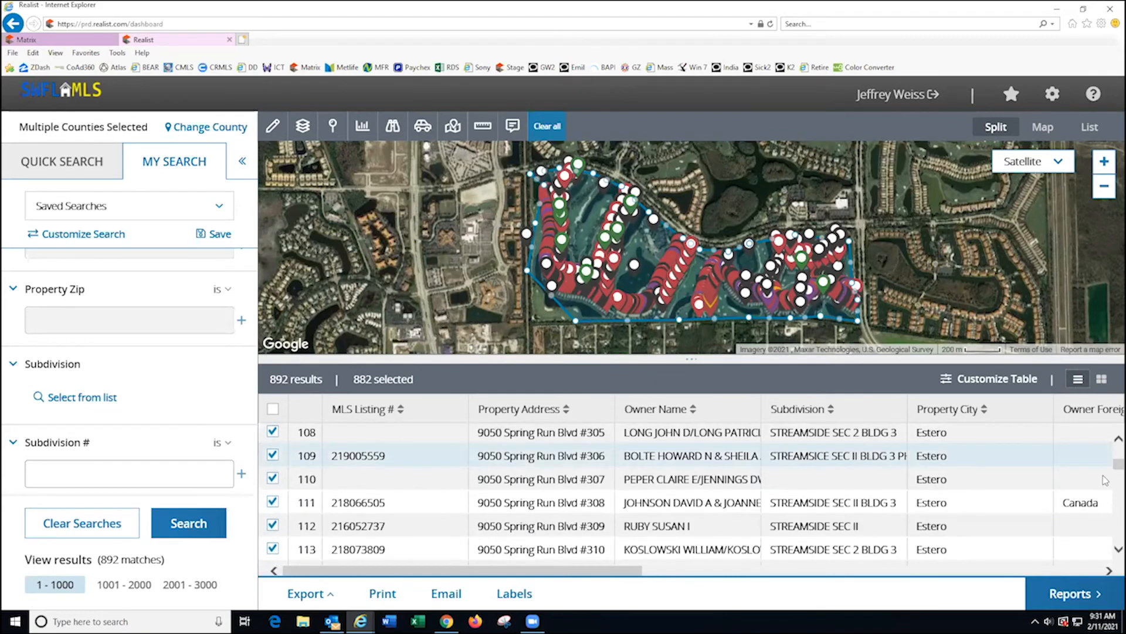
scroll(1105, 480, down, 1)
drag(1107, 461, 1106, 470)
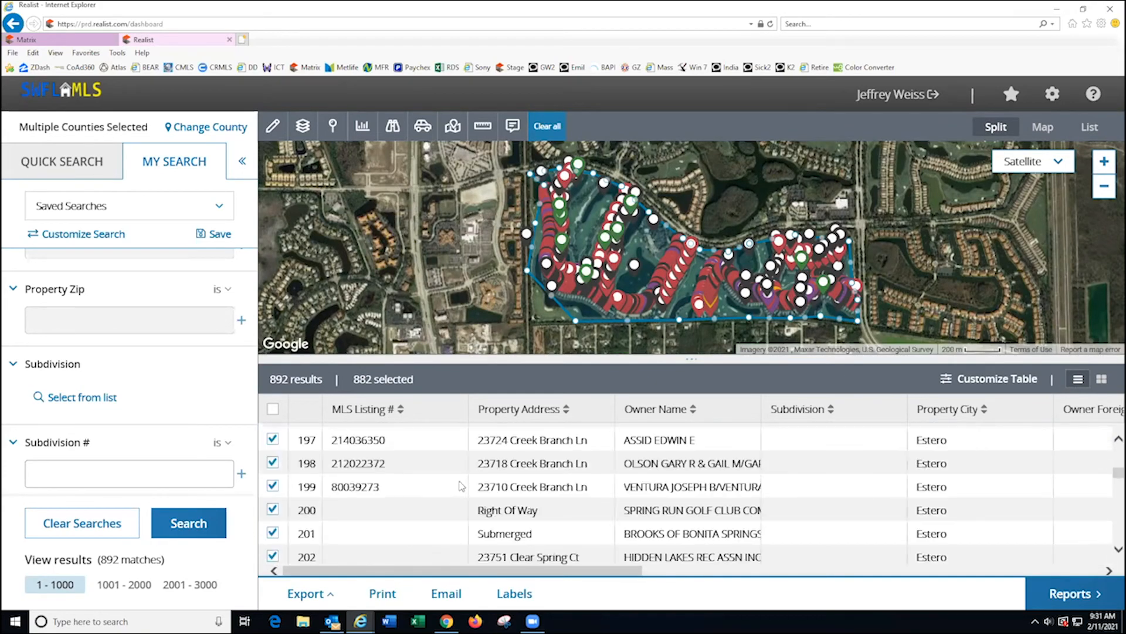
- Exclude result rows 200 to 202, the right of way, submerged and Hidden Lakes association entries, from the selection
scroll(566, 492, down, 1)
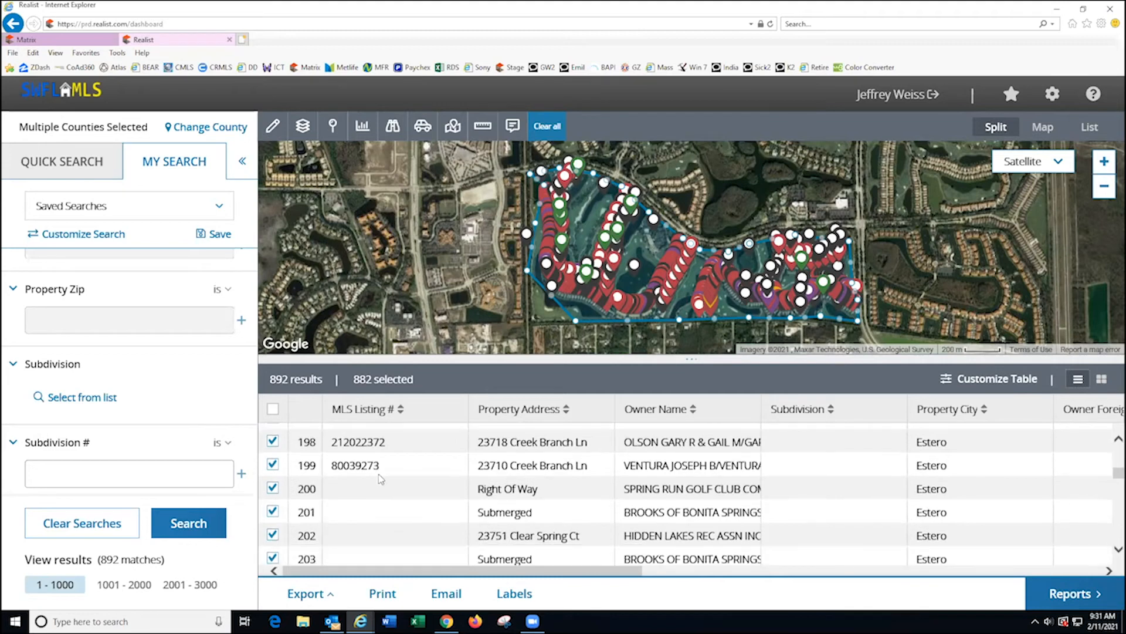
click(273, 489)
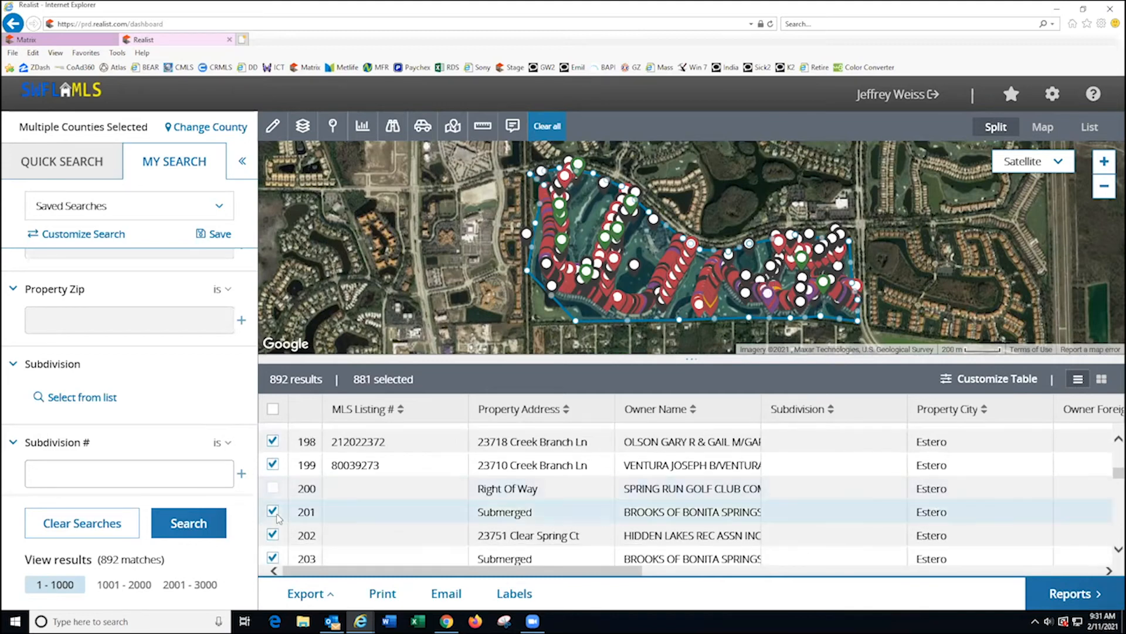
click(274, 512)
click(274, 535)
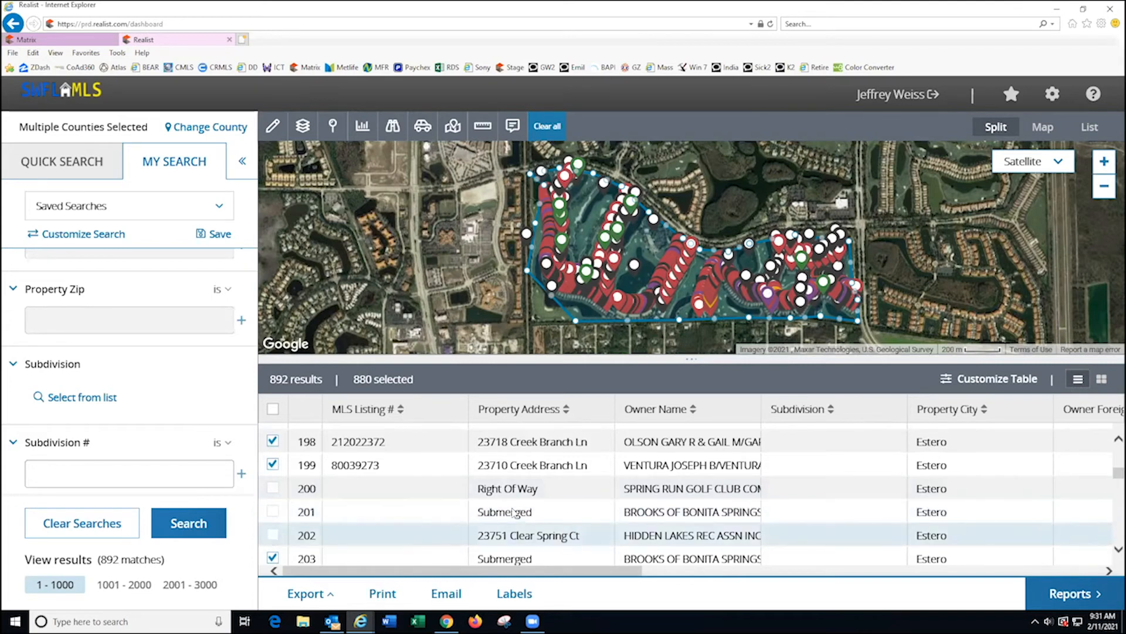
- Exclude result rows 203 to 208, the remaining submerged, Brooks of Bonita Springs and Hidden Lakes common-element entries, from the selection
scroll(514, 512, down, 3)
scroll(514, 513, down, 2)
click(273, 453)
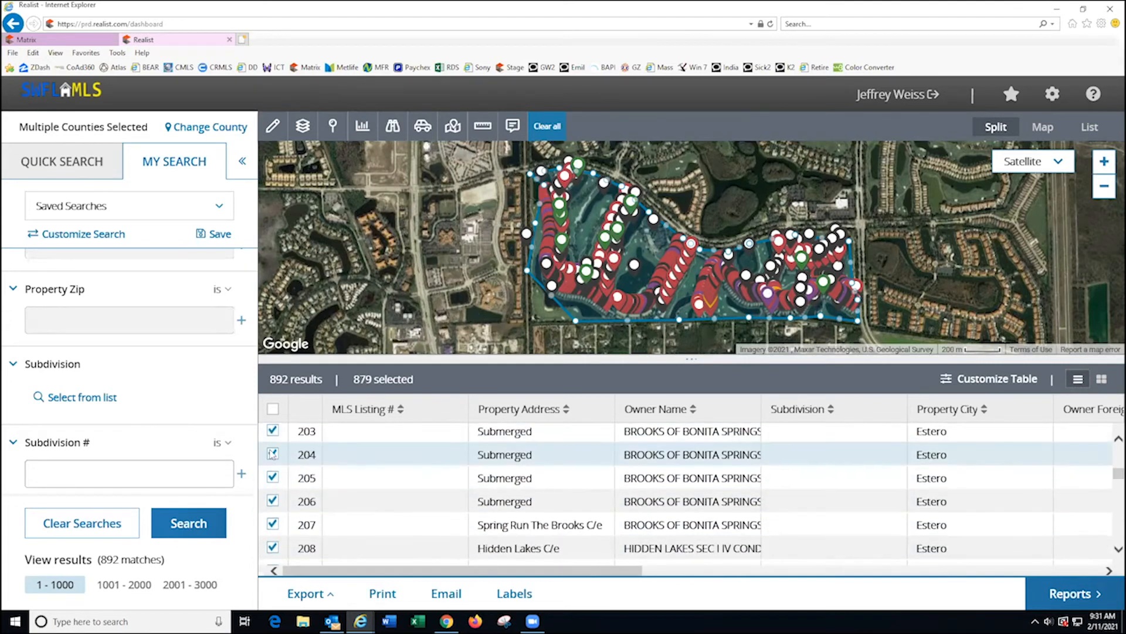
click(273, 432)
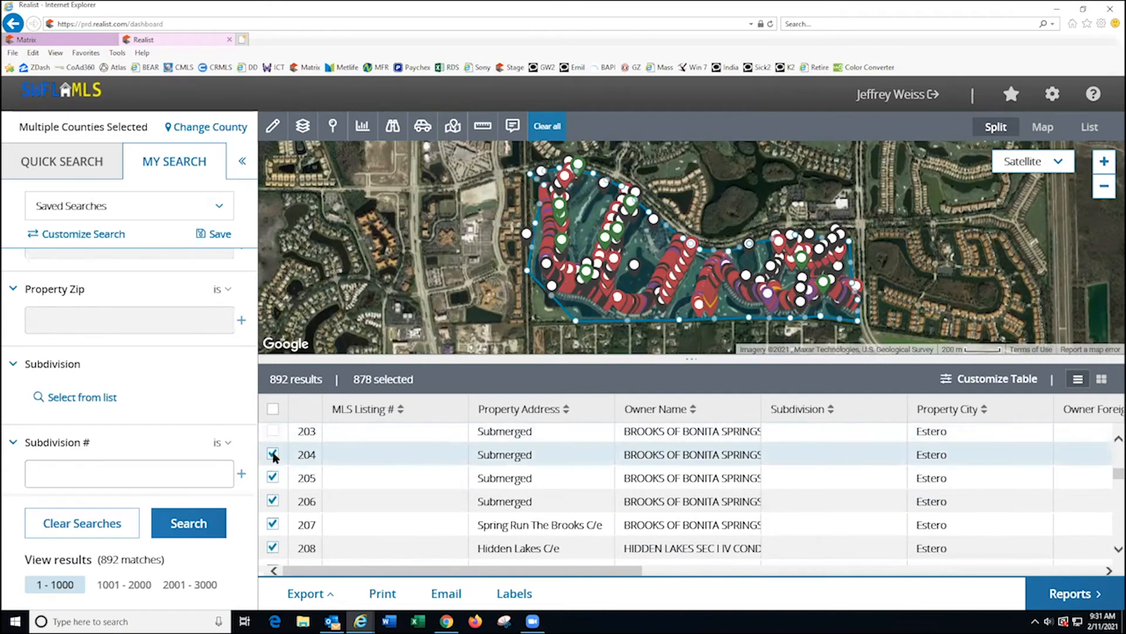
click(273, 477)
click(273, 501)
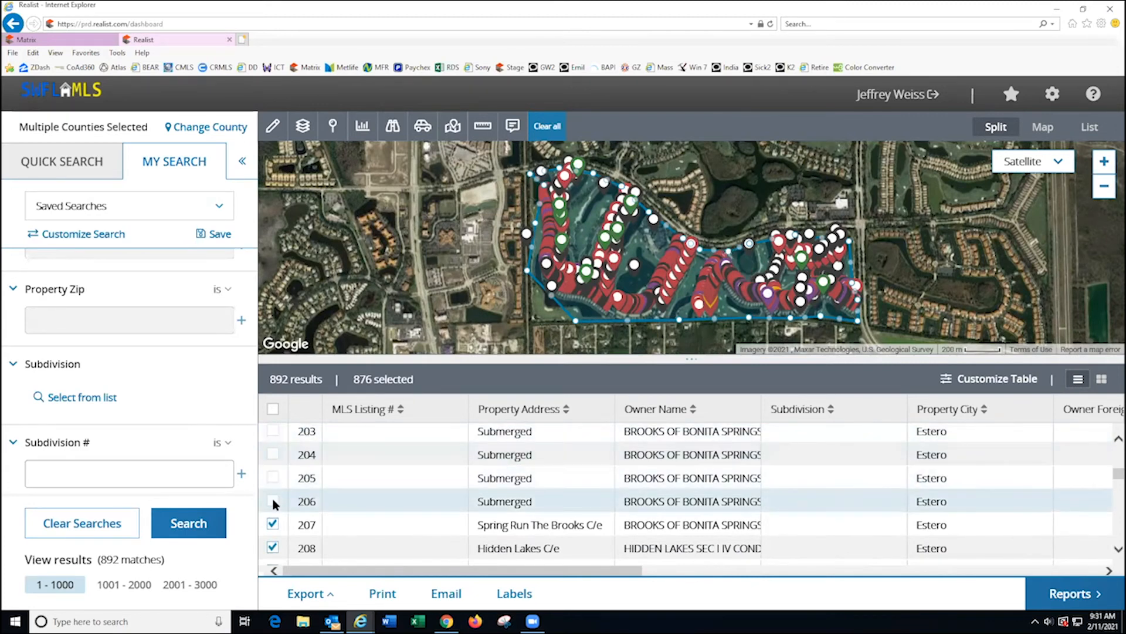
click(273, 524)
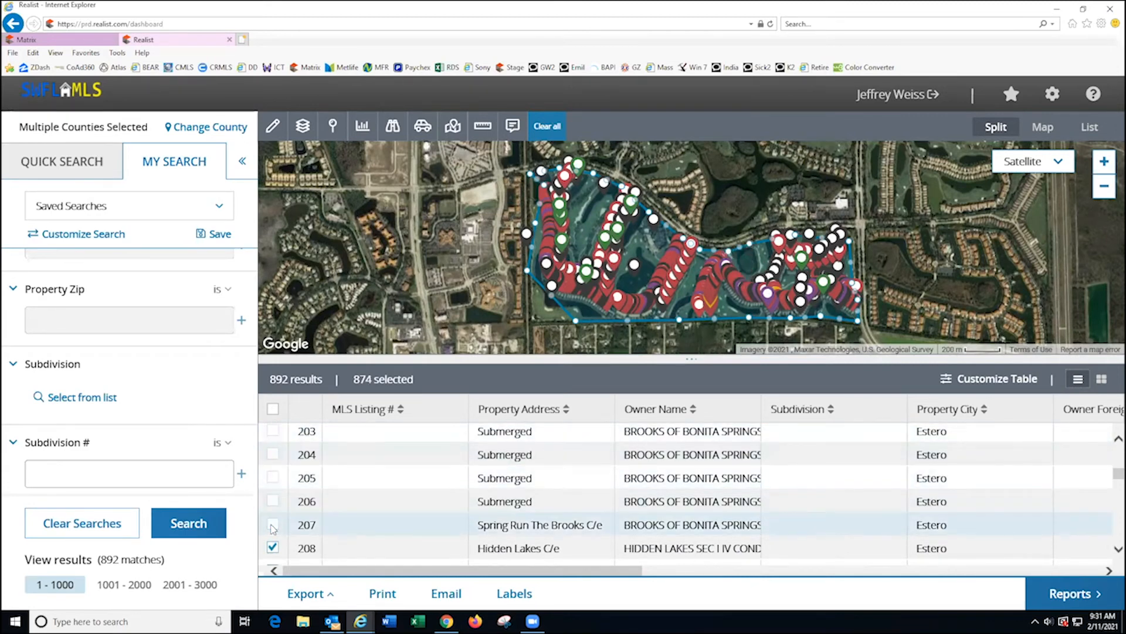
scroll(273, 529, down, 2)
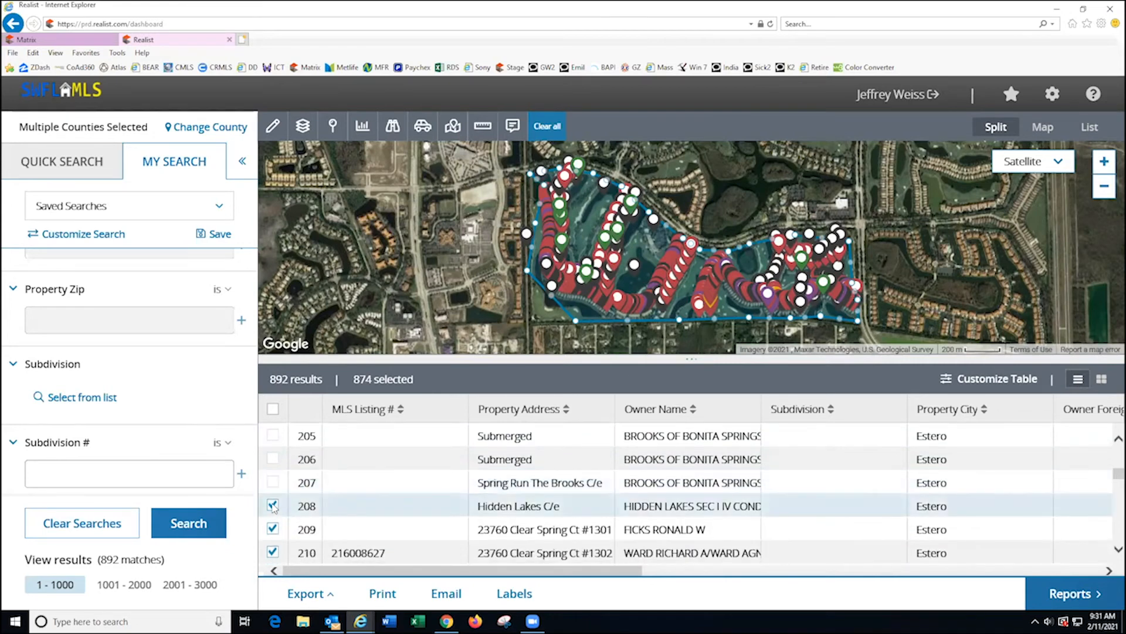
click(273, 505)
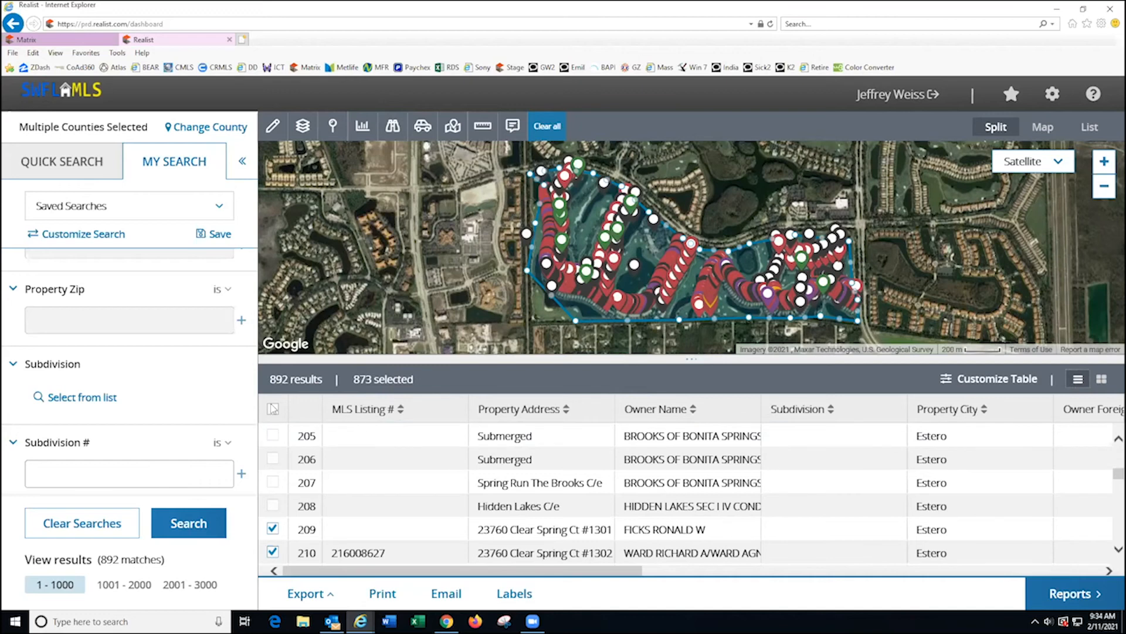
- Select all search results again and clear the entire selection
click(273, 409)
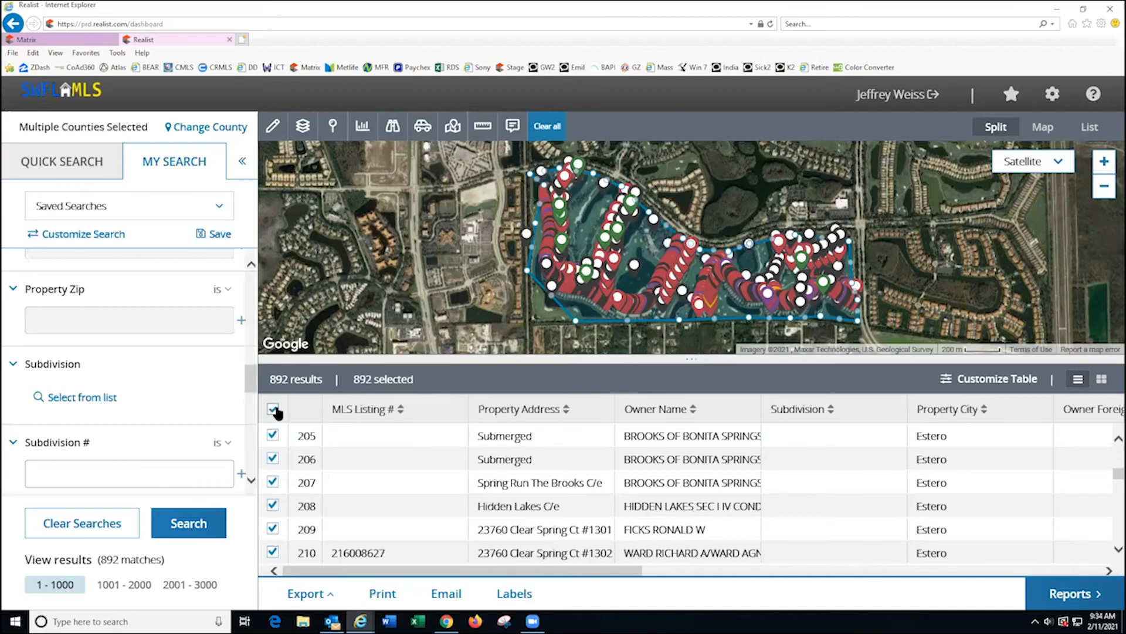
scroll(401, 493, down, 1)
scroll(399, 487, down, 1)
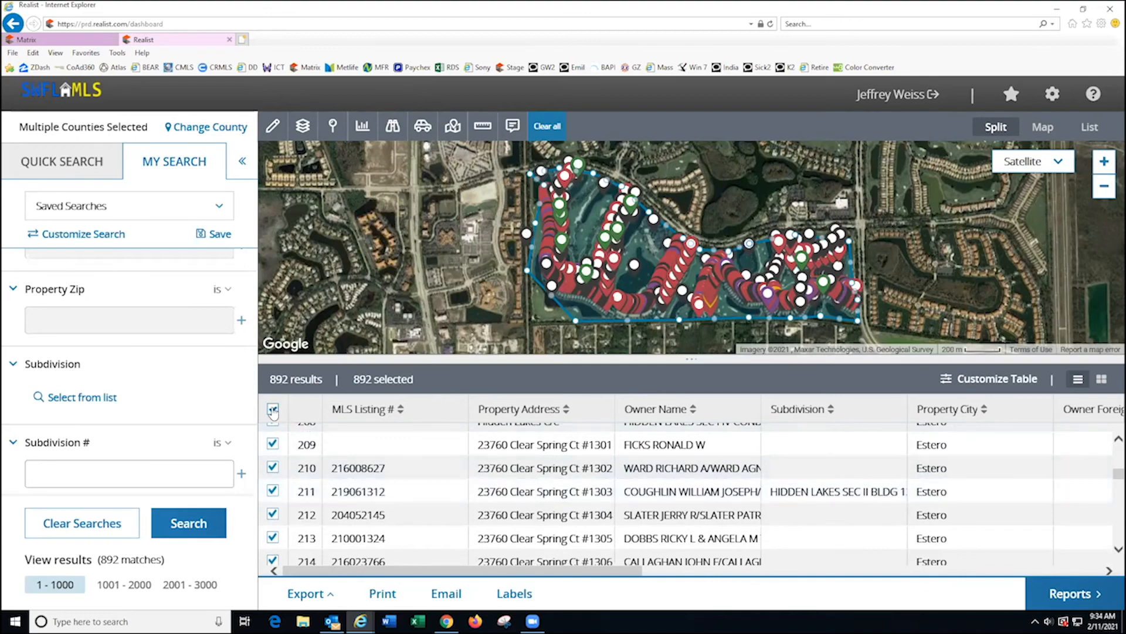
click(274, 409)
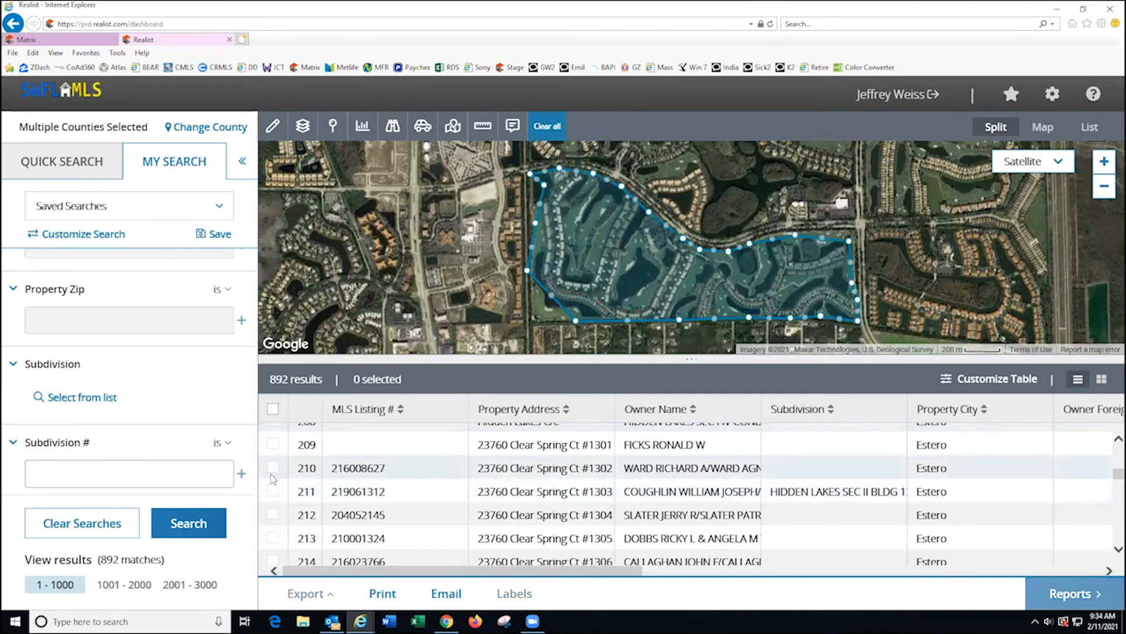
- Select only the five properties in result rows 210 to 214
click(278, 470)
click(276, 492)
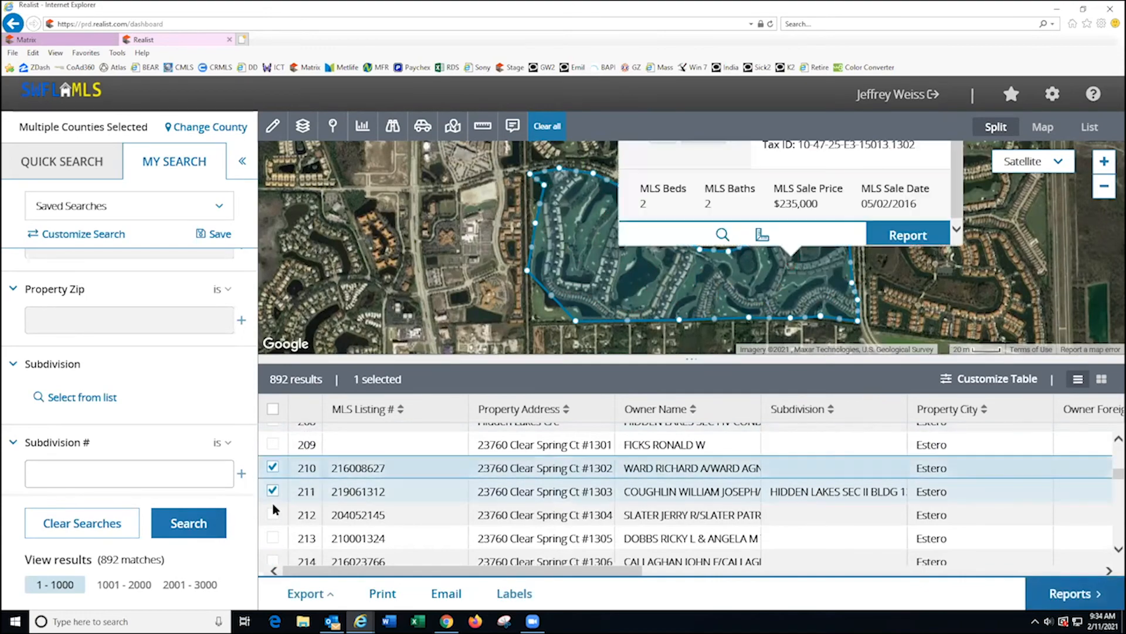
click(274, 515)
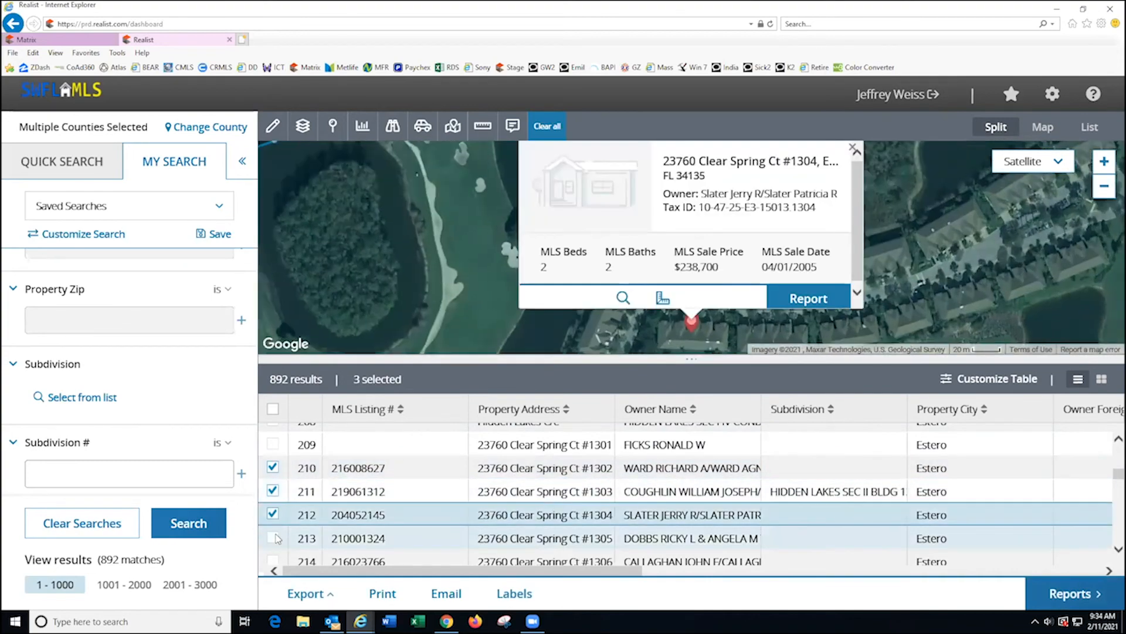
click(277, 541)
scroll(278, 554, down, 1)
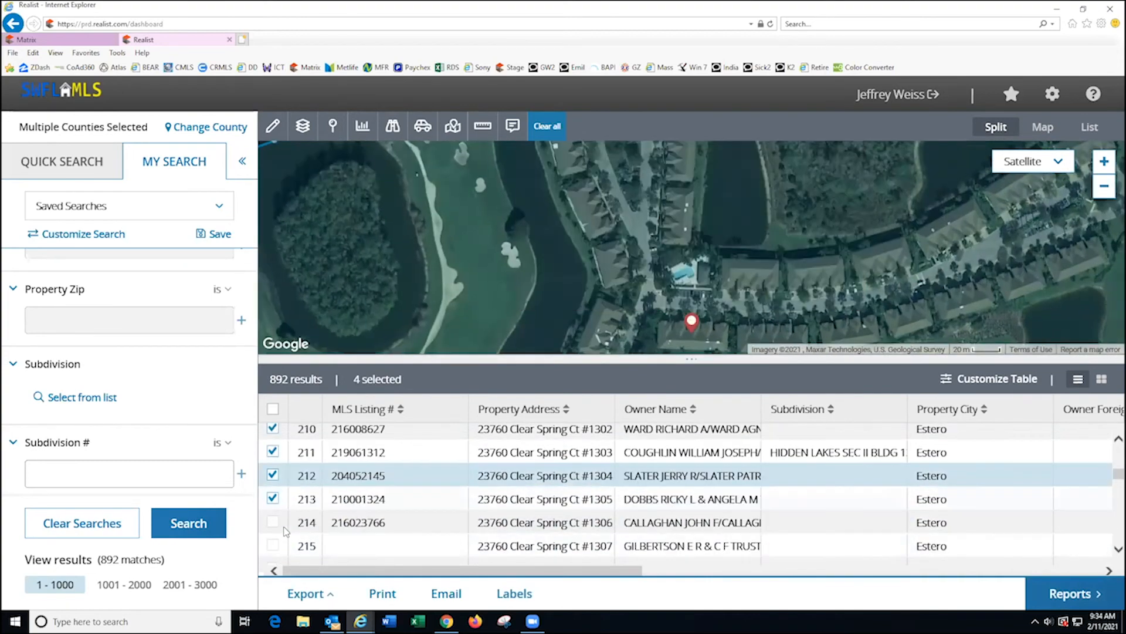
click(276, 519)
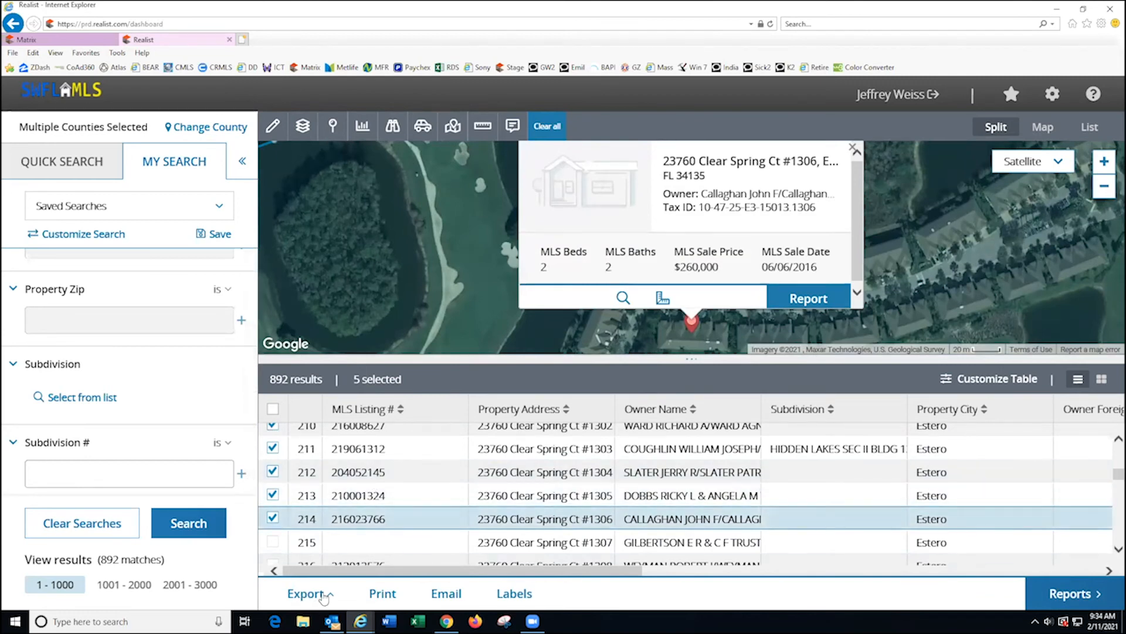
- Export the five selected properties using the saved custom export "load" and open the resulting CSV file in Excel
click(323, 595)
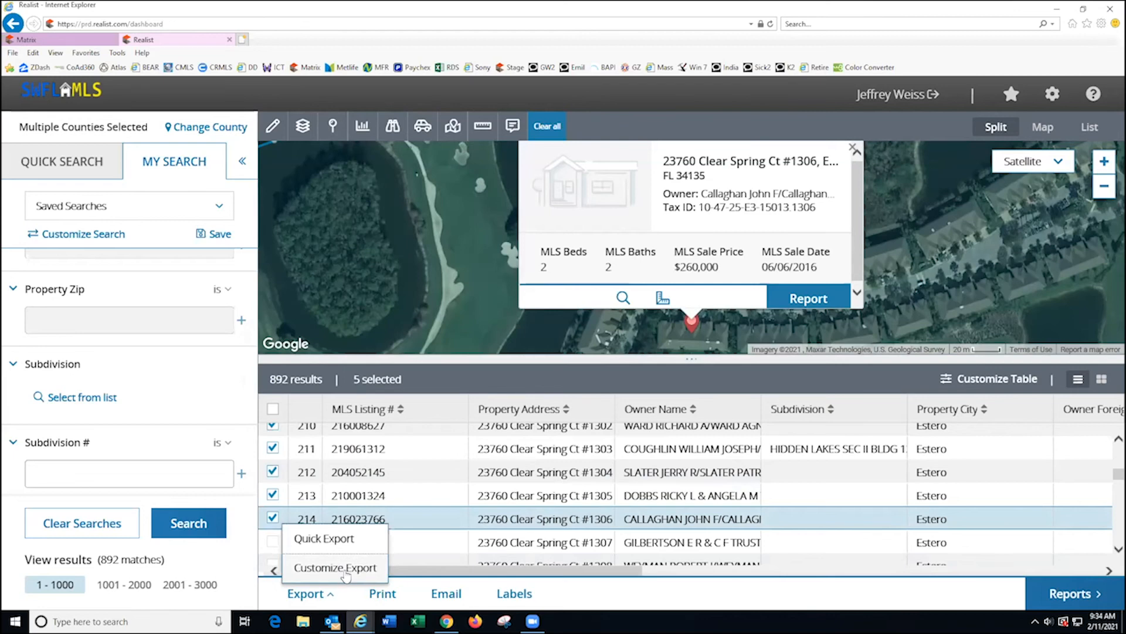
click(346, 575)
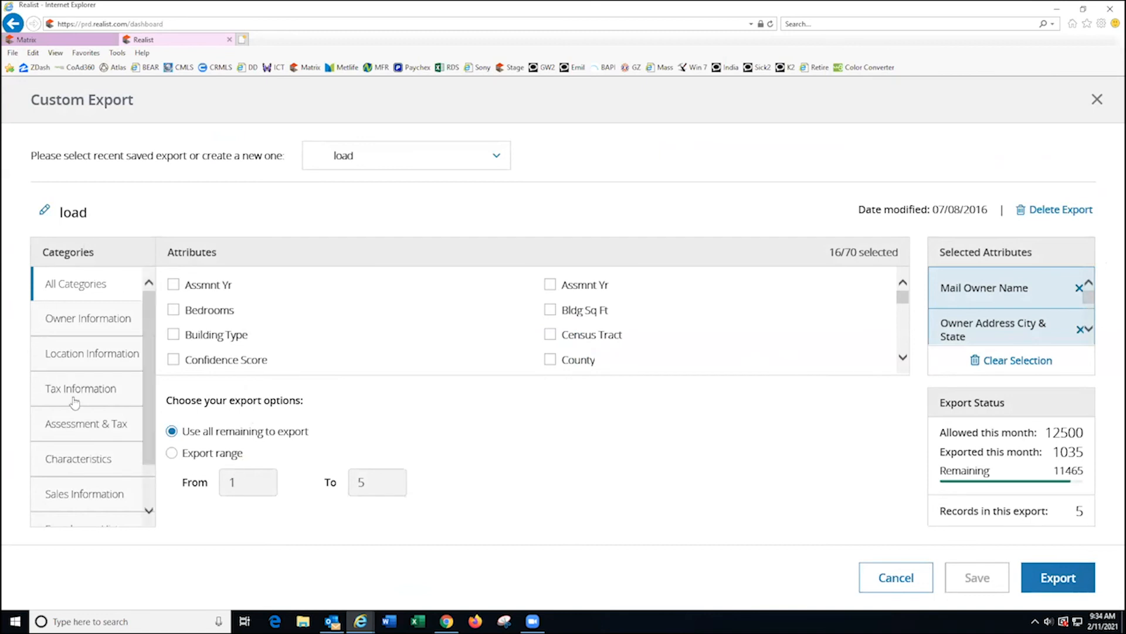
drag(904, 299, 927, 280)
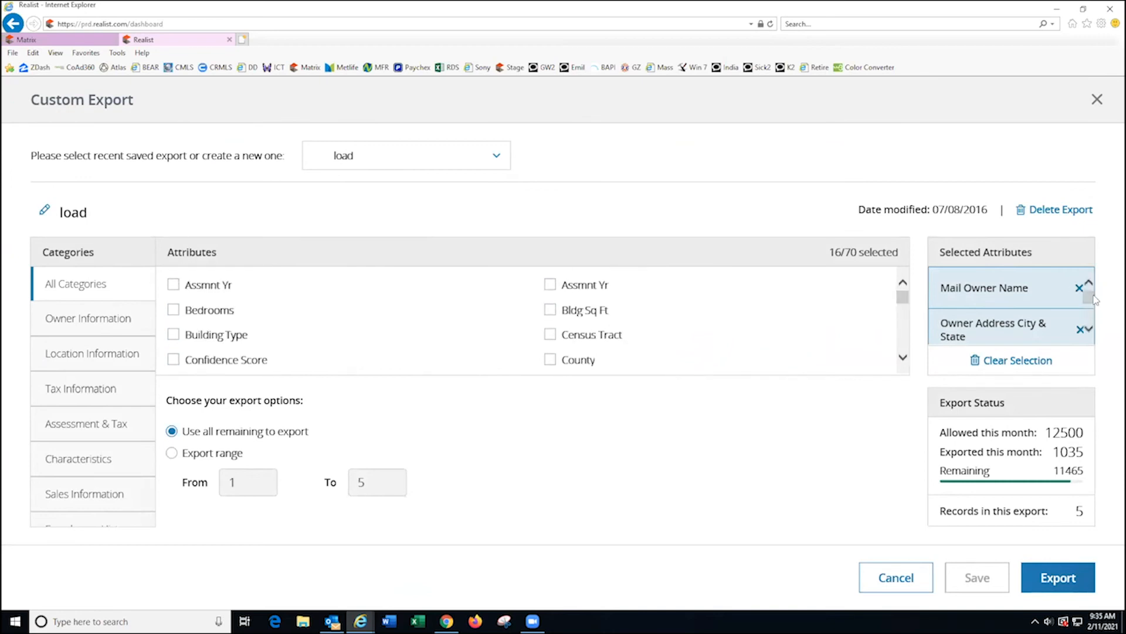
drag(1093, 302, 1093, 322)
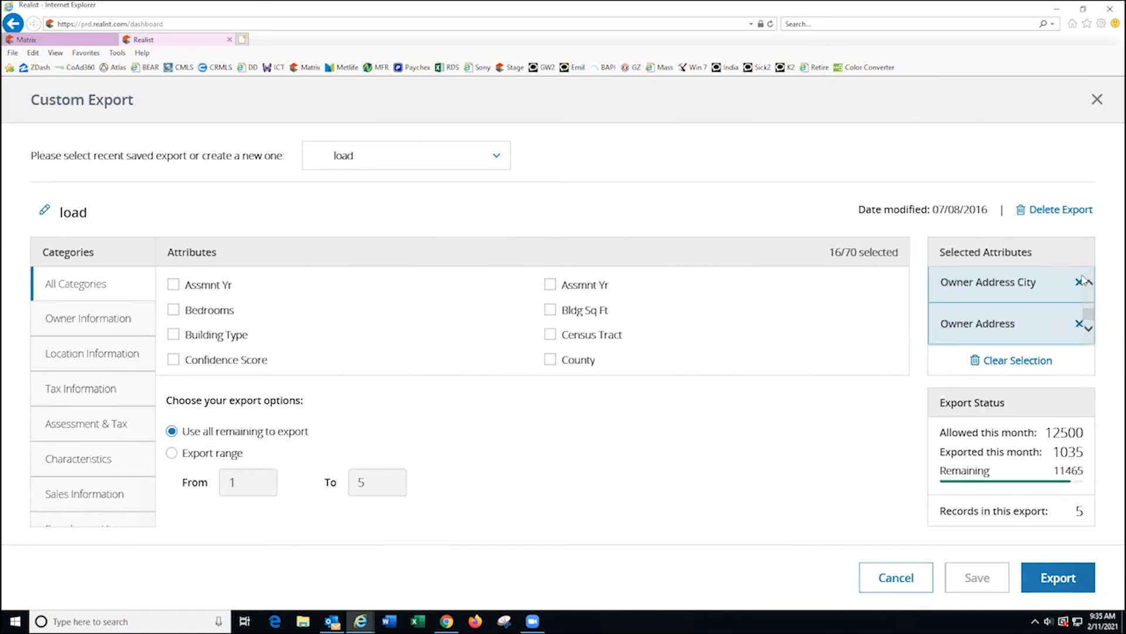
click(1065, 580)
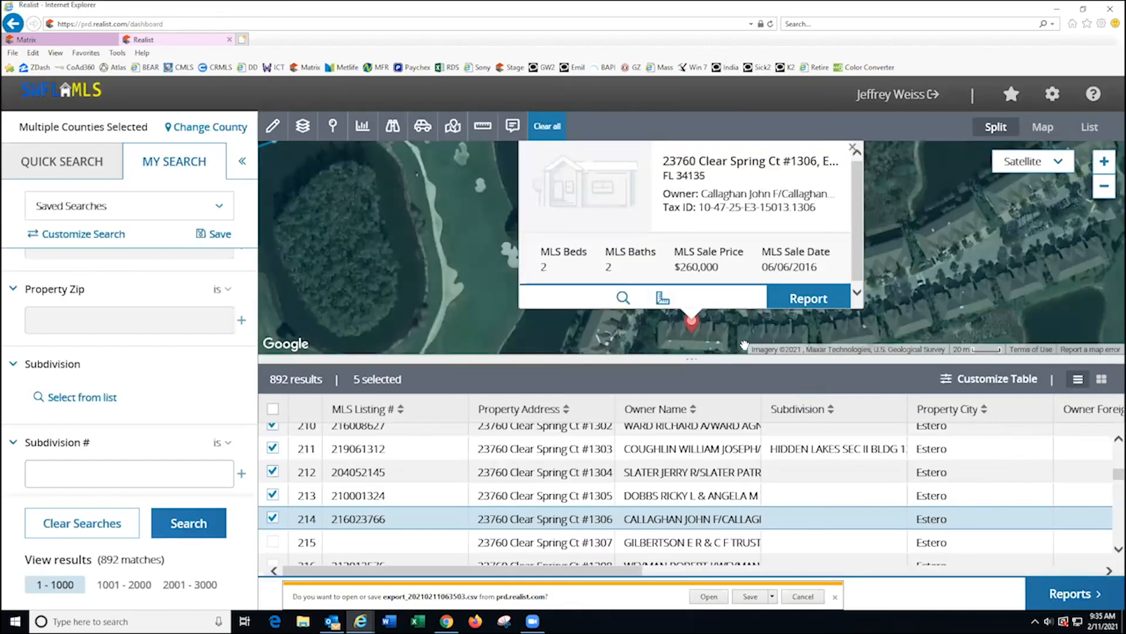
click(717, 596)
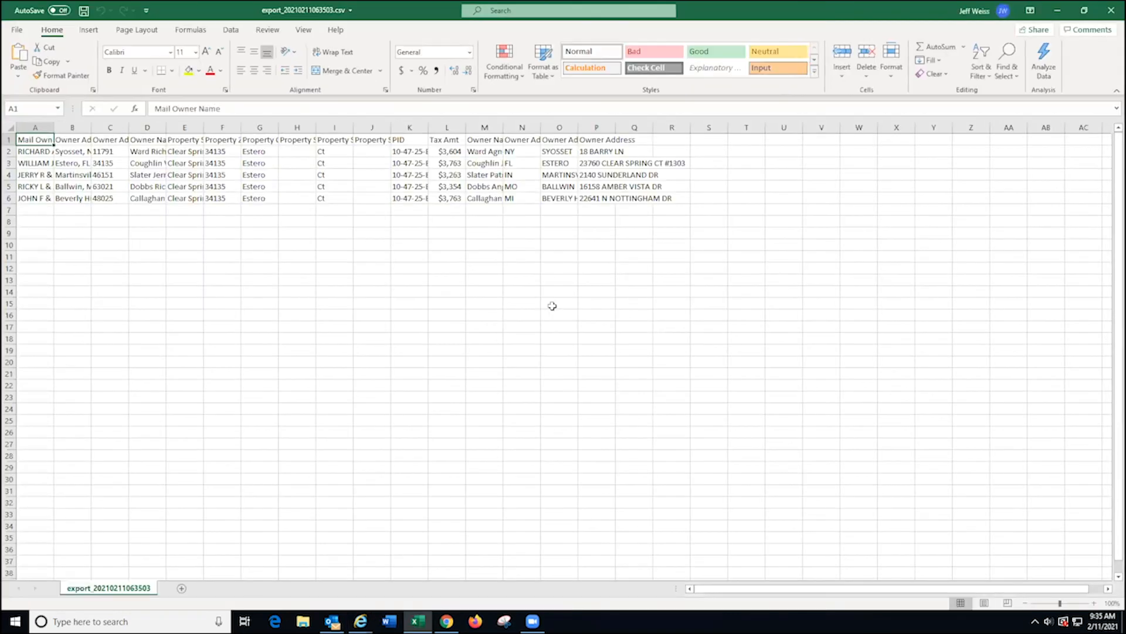
- Widen the Mail Owner Name, Owner Address City and Owner Address columns to review the exported data, and close the CSV without saving
double_click(54, 126)
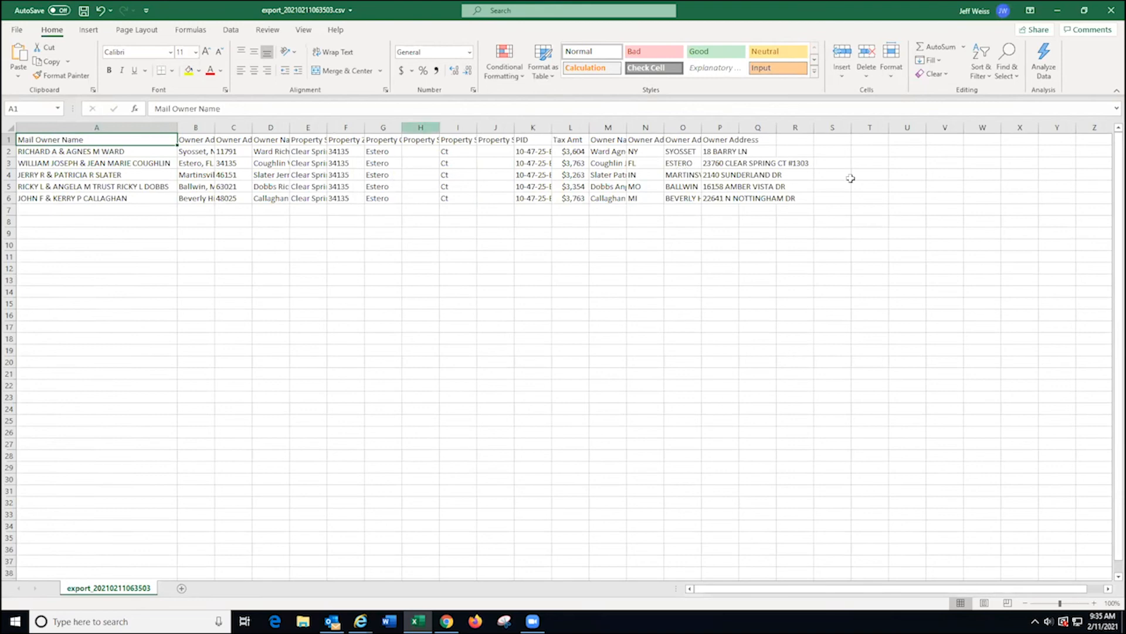
double_click(739, 128)
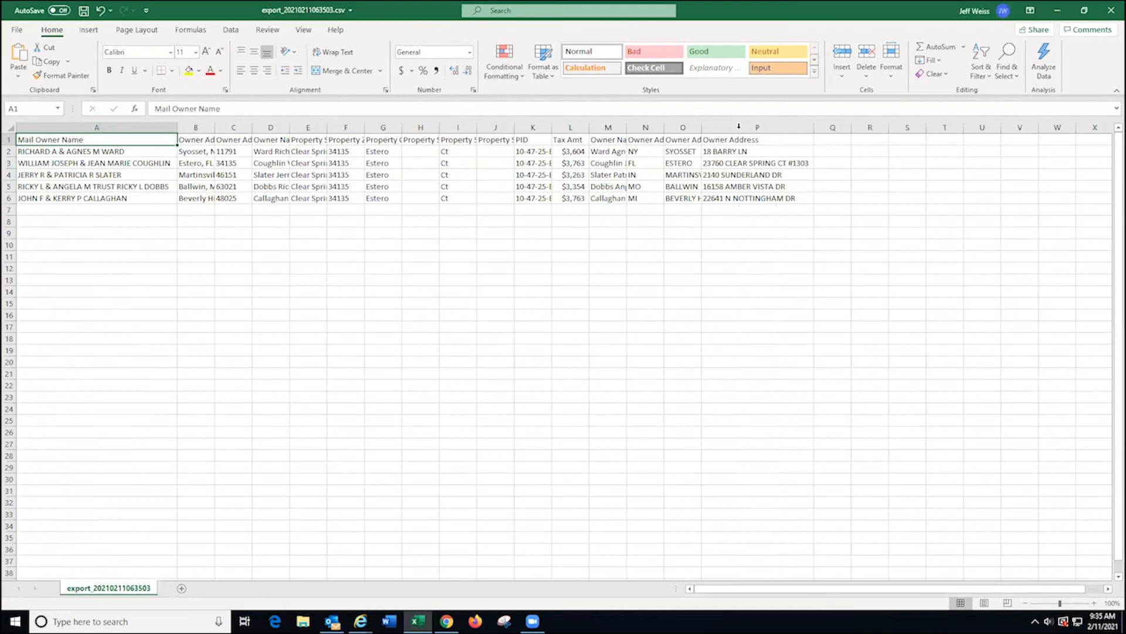
double_click(701, 127)
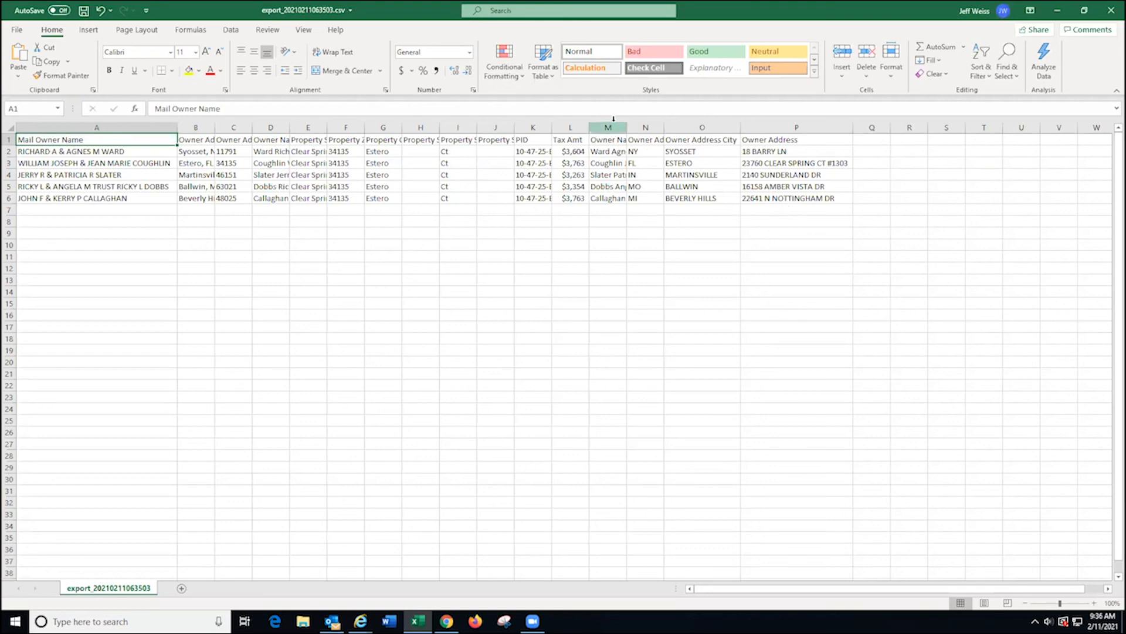
drag(818, 127, 599, 128)
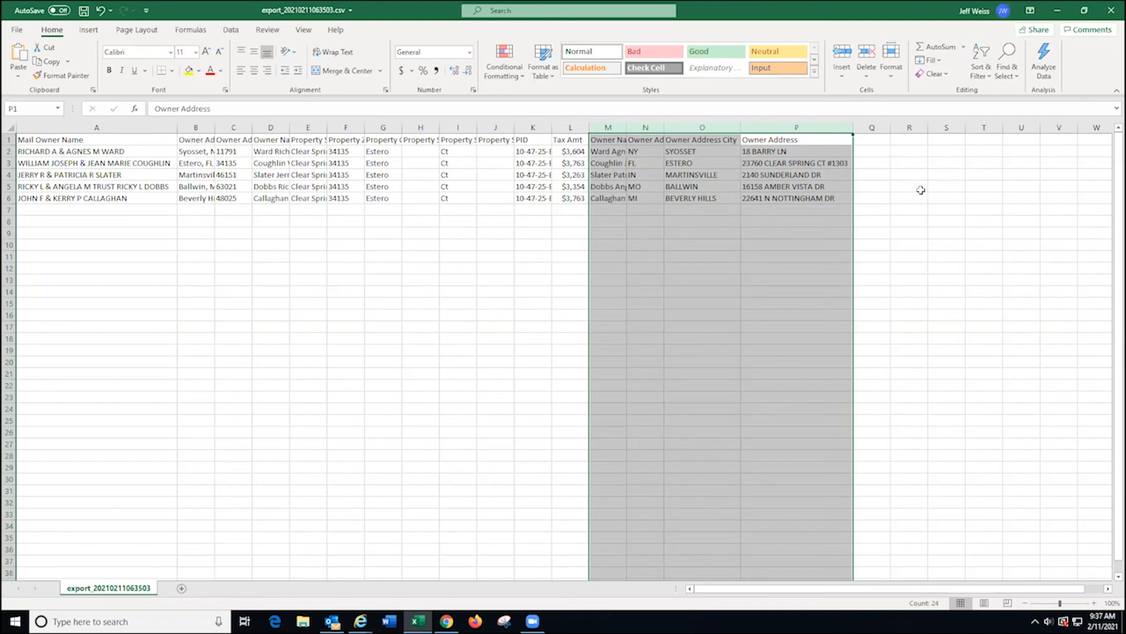
click(1110, 11)
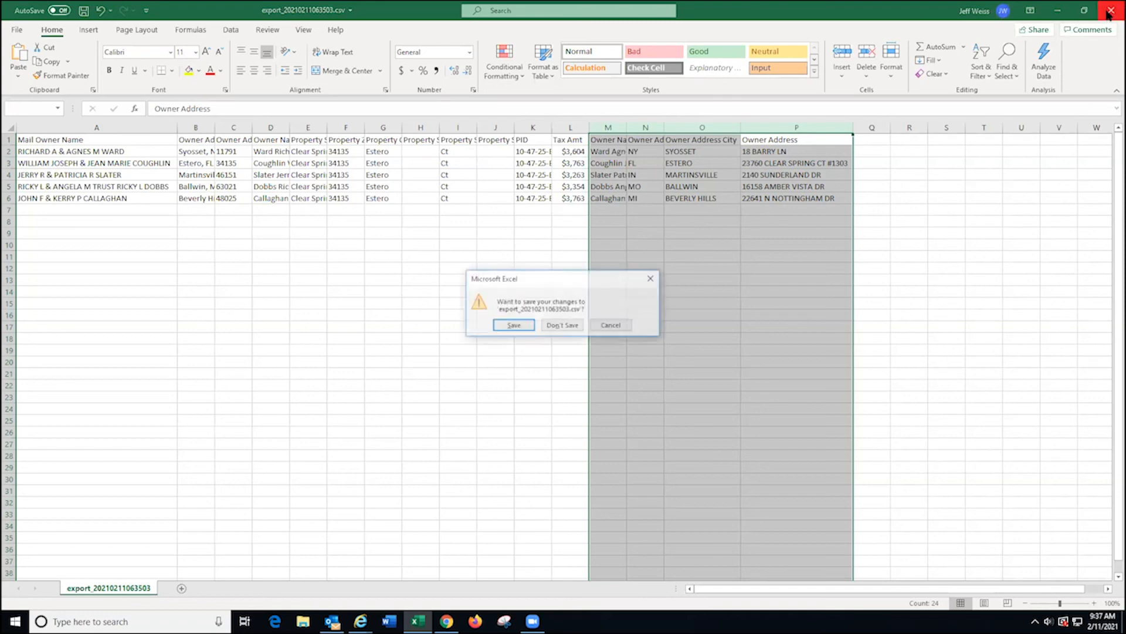
click(564, 326)
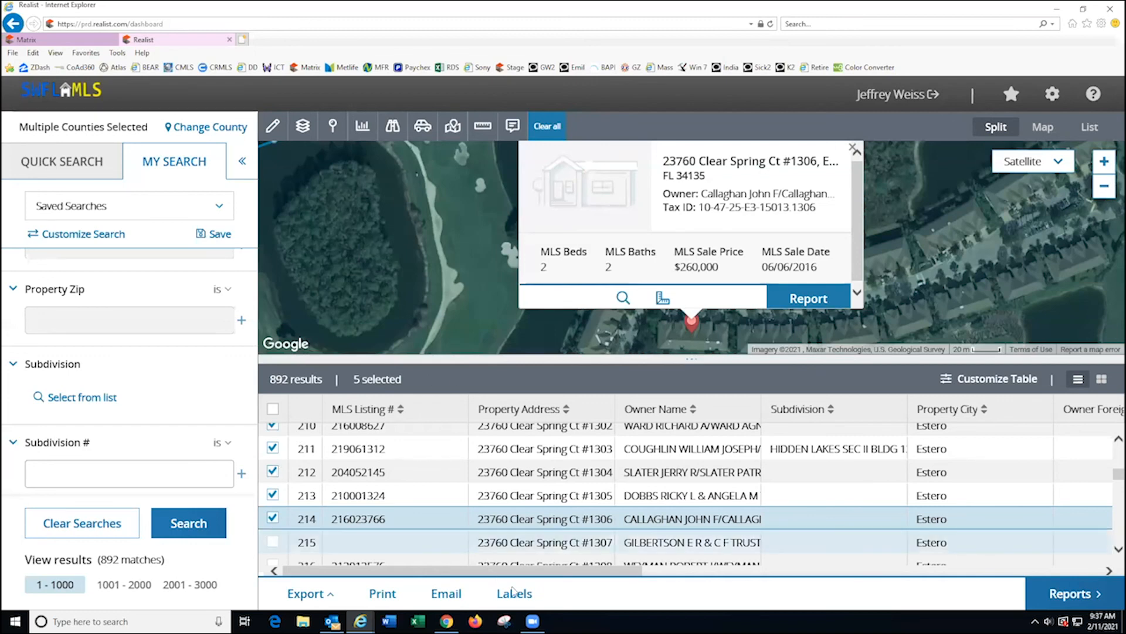
- Create Avery 5160 mailing labels for the five selected properties with Show Current Owner and Eliminate Duplicate Labels enabled
click(515, 594)
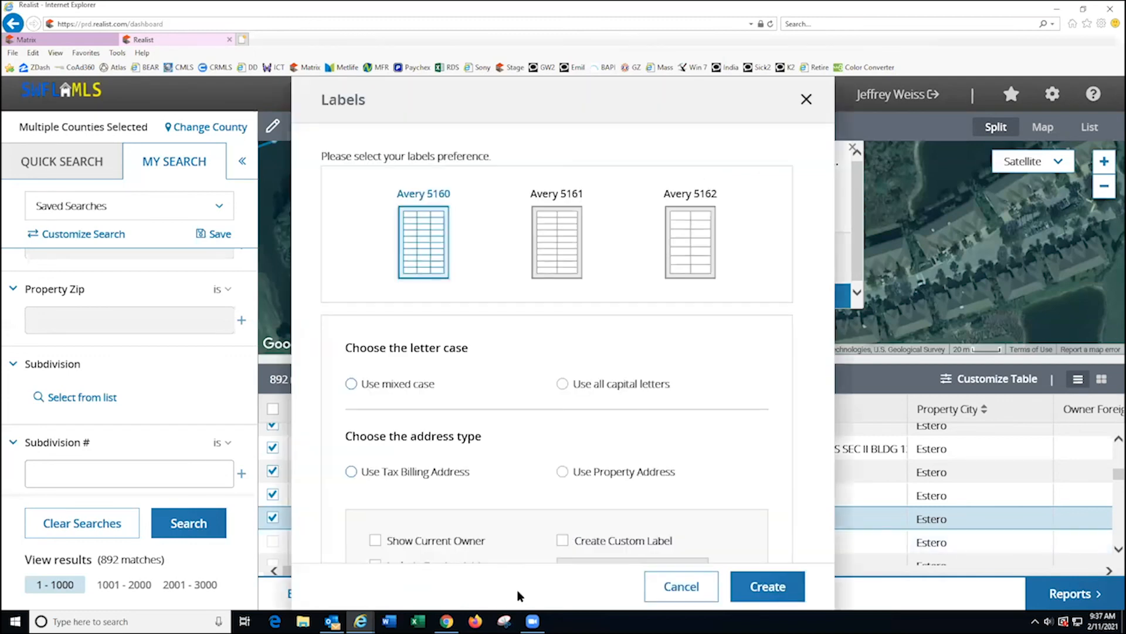
scroll(532, 463, down, 2)
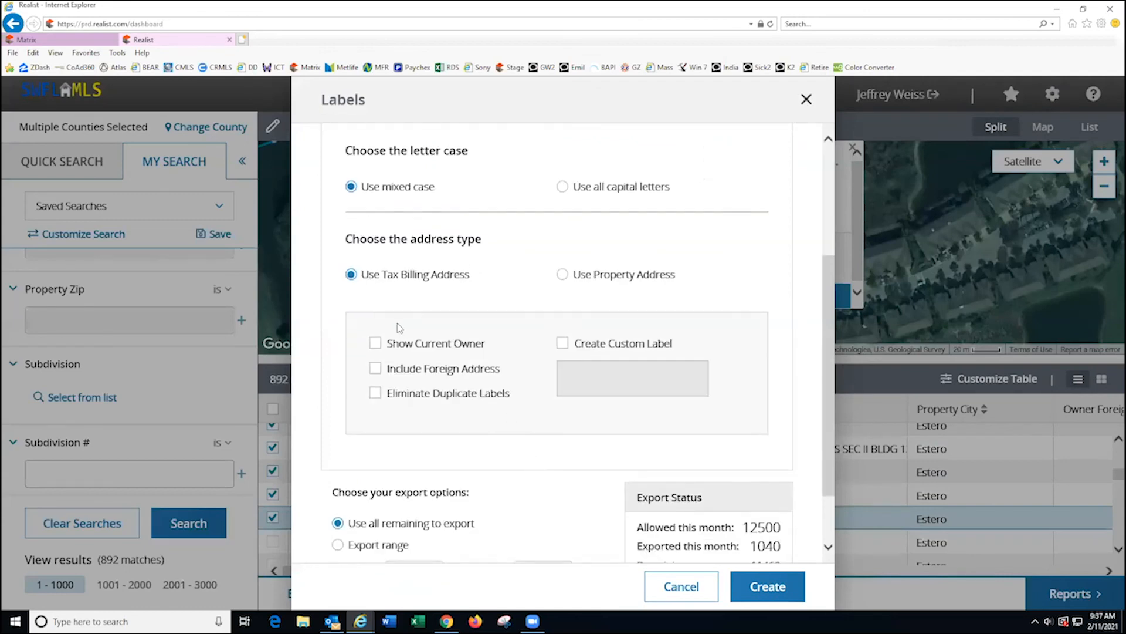
click(375, 342)
click(375, 393)
scroll(563, 405, down, 2)
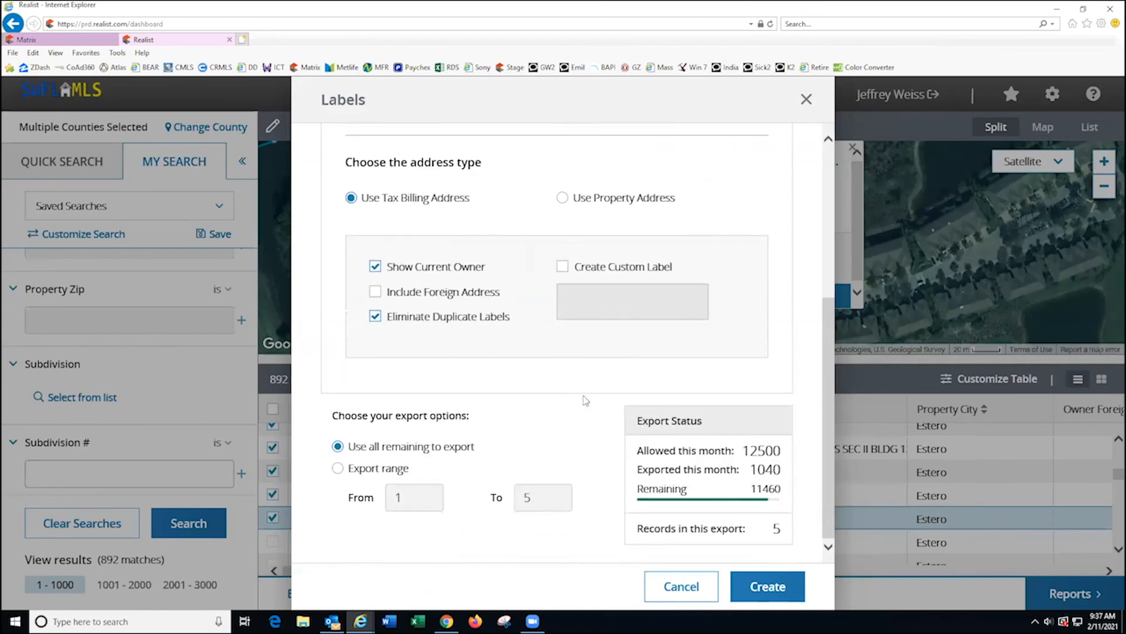
click(773, 594)
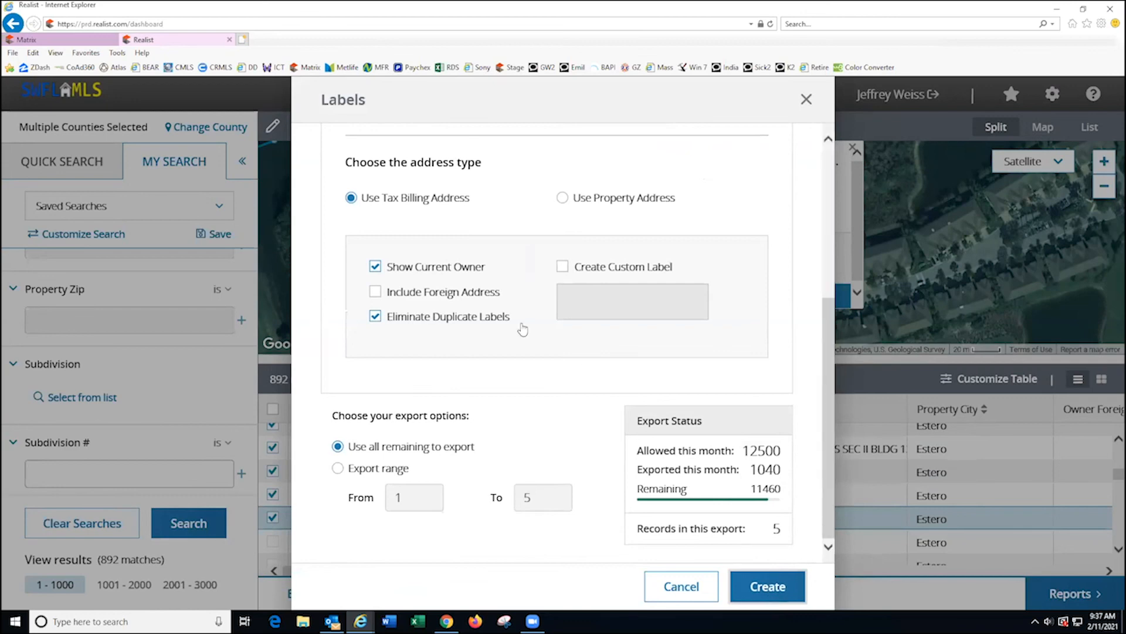
scroll(646, 296, up, 5)
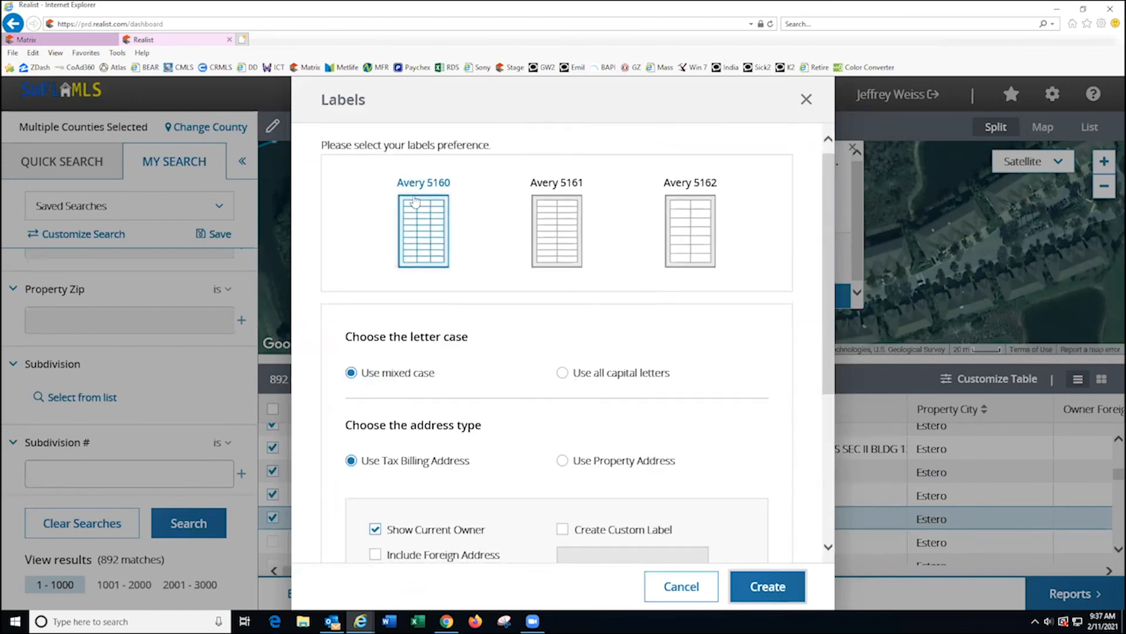